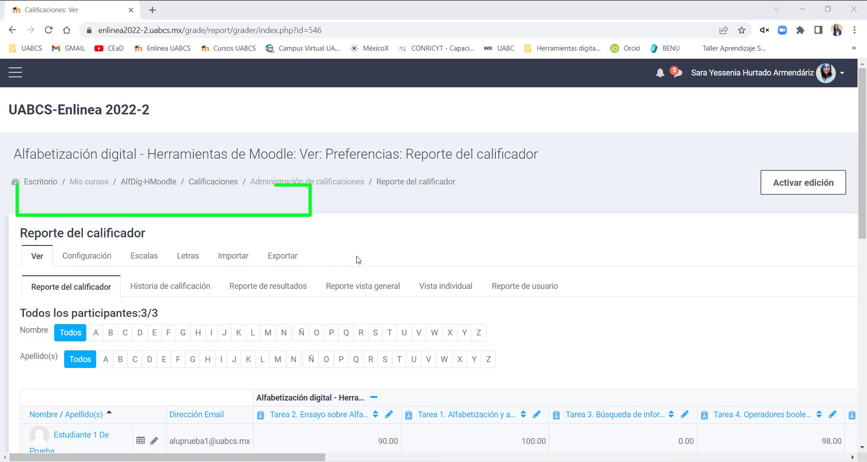
Examine the students' assignment grades and the general averages in the grader report.
scroll(357, 258, "down", 1)
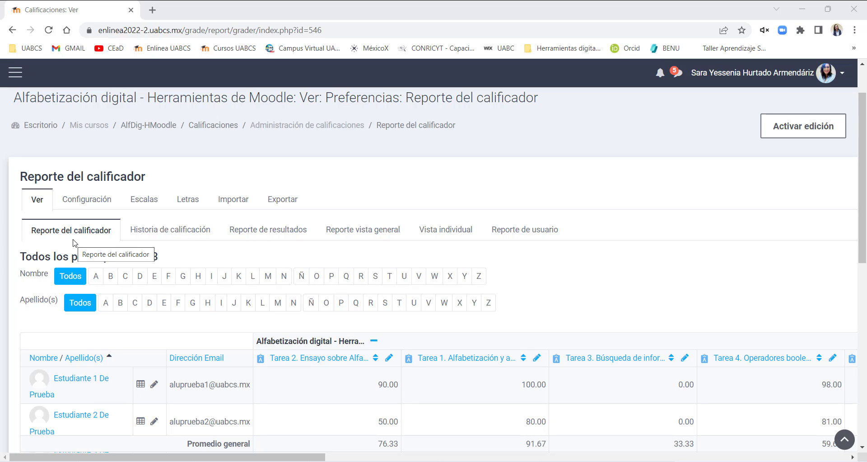
left_click_drag(31, 231, 116, 231)
scroll(126, 244, "down", 3)
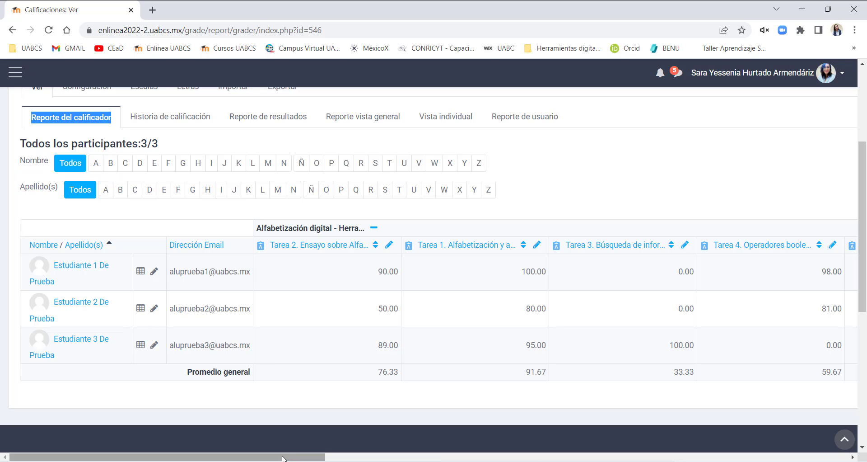
mouse_move(282, 457)
left_mouse_down()
mouse_move(505, 458)
mouse_move(283, 457)
left_mouse_up()
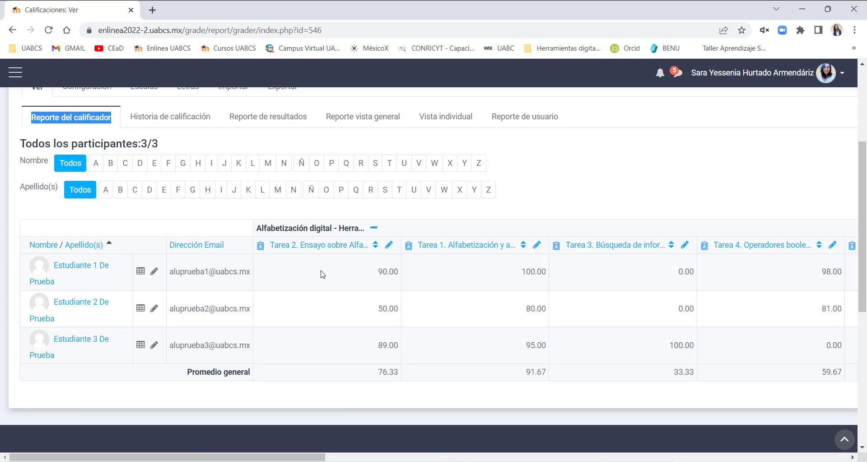
scroll(308, 292, "up", 3)
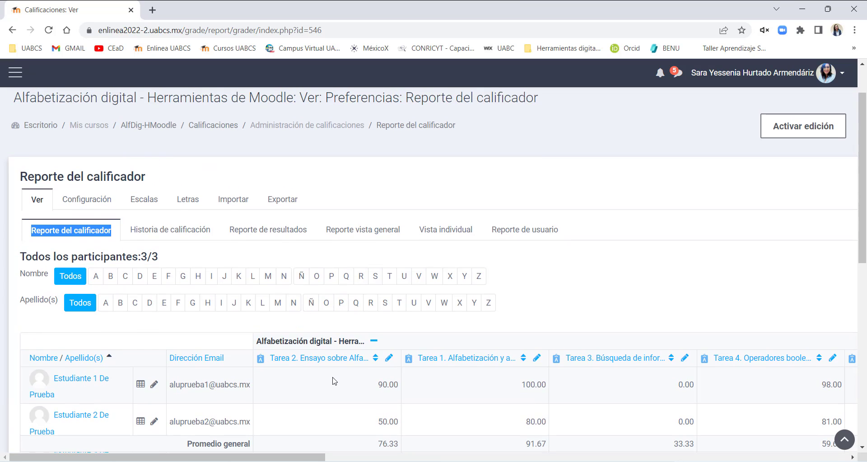
scroll(334, 381, "down", 2)
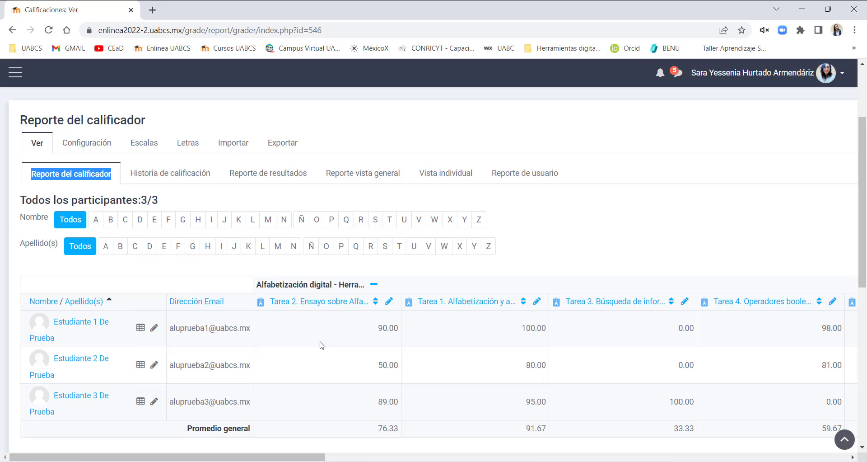
Open the AlfDig-HMoodle course in a new browser tab and go to the assignment "Tarea 1. Alfabetización y analfabetismo (Tipos)".
scroll(321, 343, "up", 3)
right_click(153, 183)
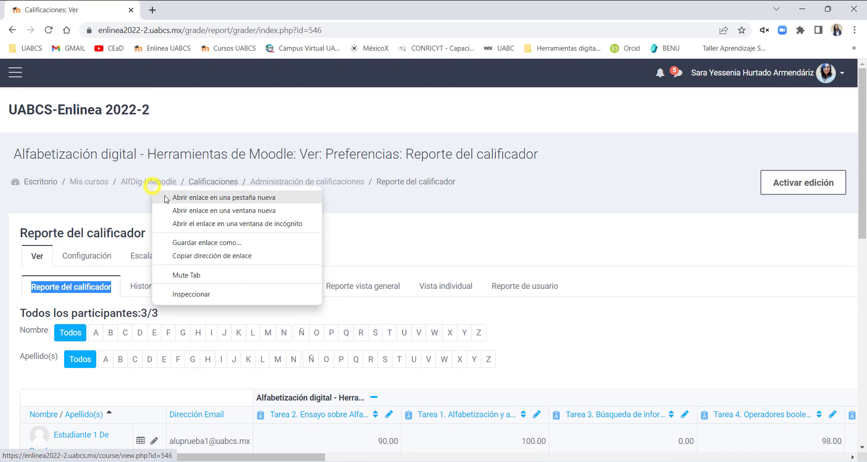
left_click(166, 197)
left_click(180, 9)
scroll(357, 280, "down", 6)
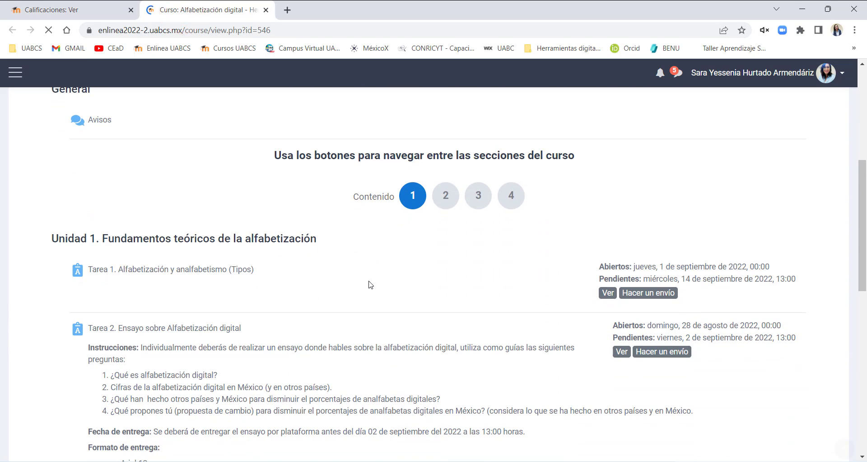
scroll(370, 284, "down", 2)
left_click(213, 213)
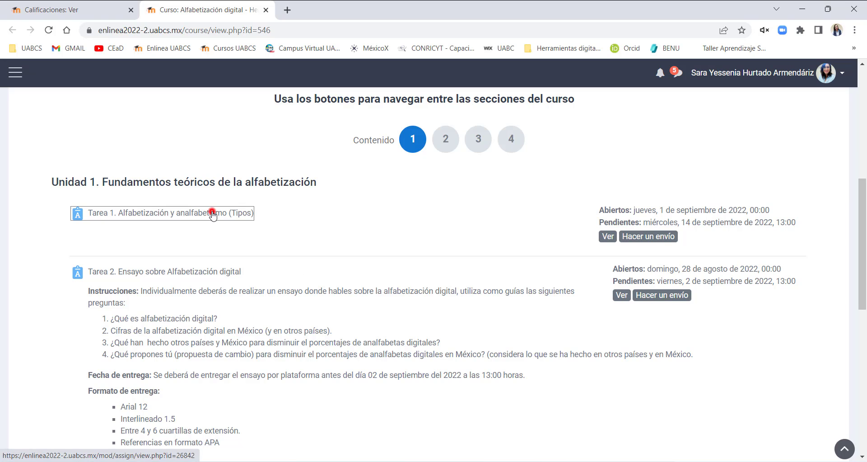
Display all submissions of Tarea 1 and review each student's status, grade and submitted file.
scroll(373, 294, "down", 4)
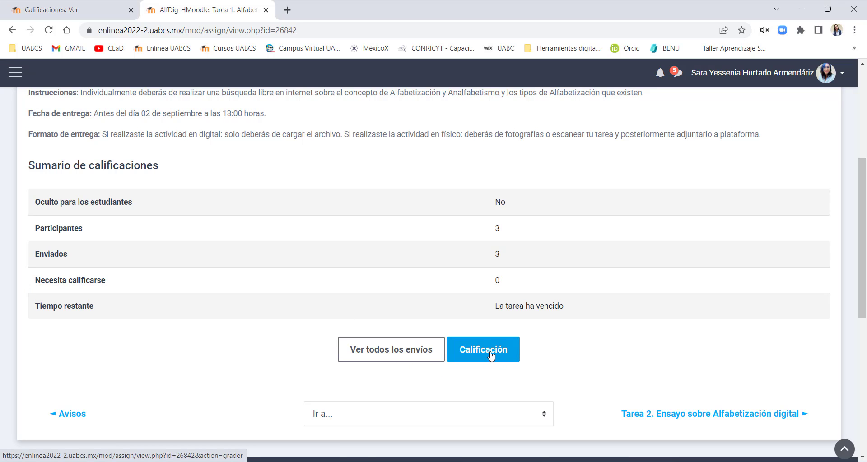
left_click(410, 358)
scroll(419, 353, "down", 6)
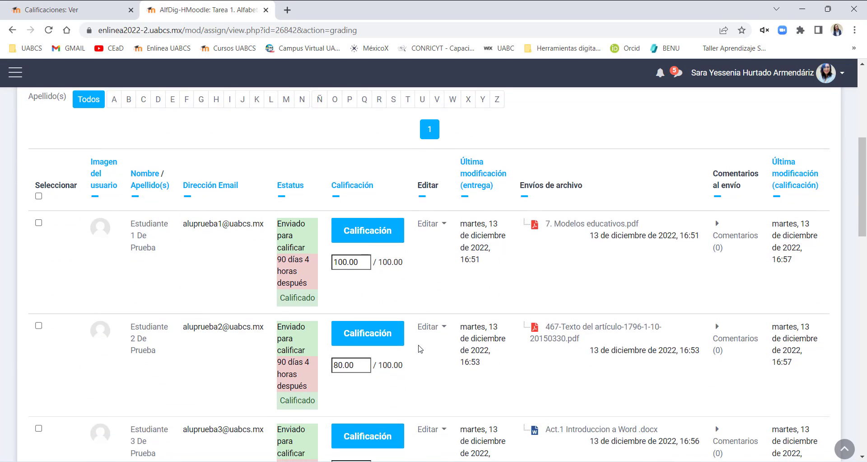
scroll(420, 348, "down", 7)
scroll(420, 348, "up", 7)
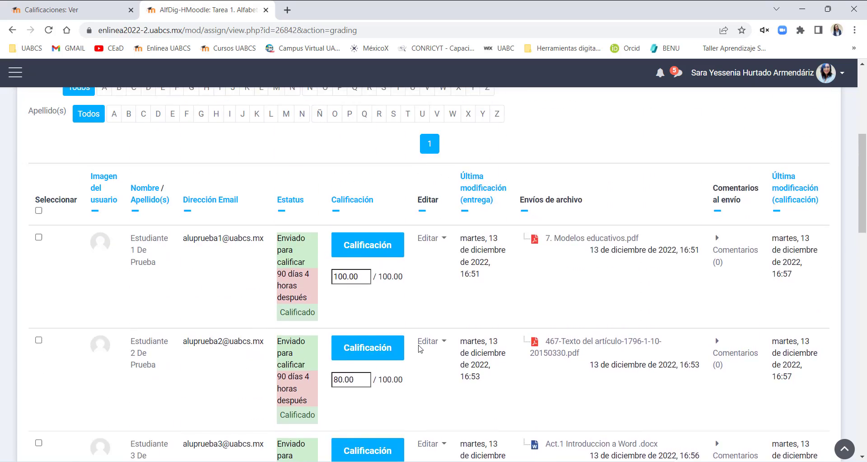
scroll(420, 349, "up", 5)
scroll(420, 348, "down", 9)
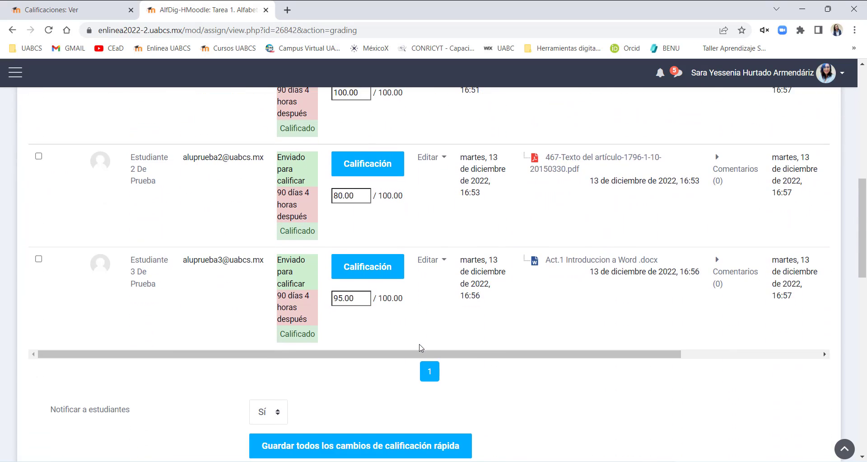
scroll(420, 348, "down", 3)
Return to the Tarea 1 summary, view the individual grading page for the first student, and close that browser tab.
left_click(12, 30)
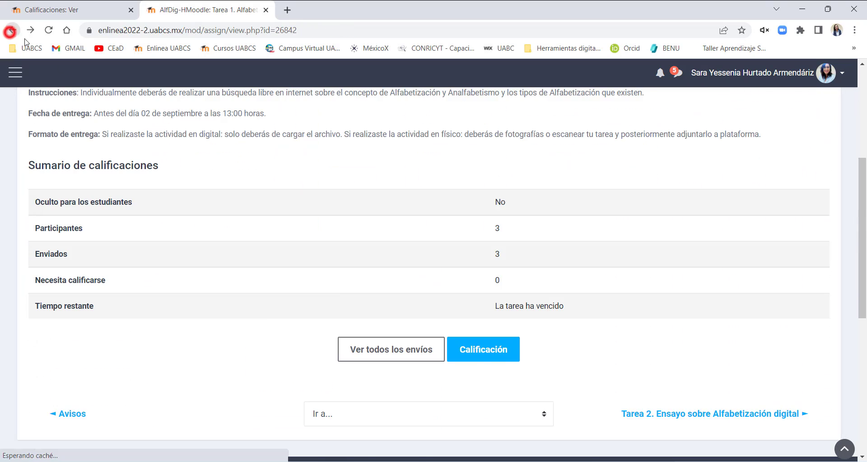
left_click(472, 362)
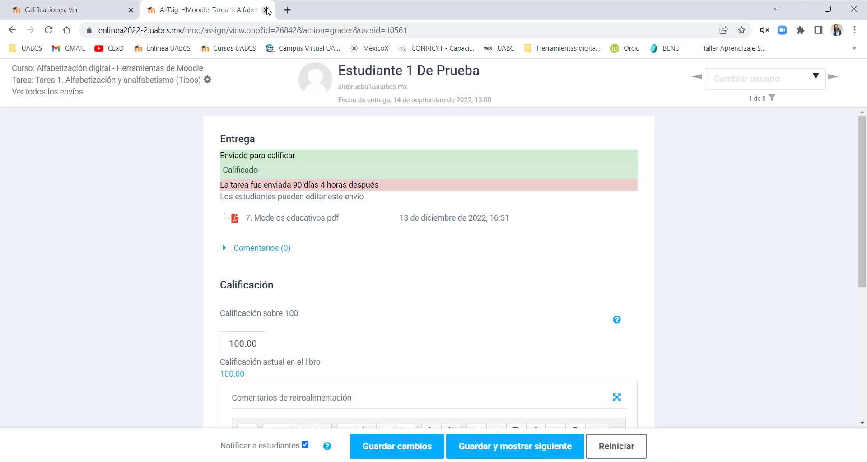
scroll(368, 253, "down", 4)
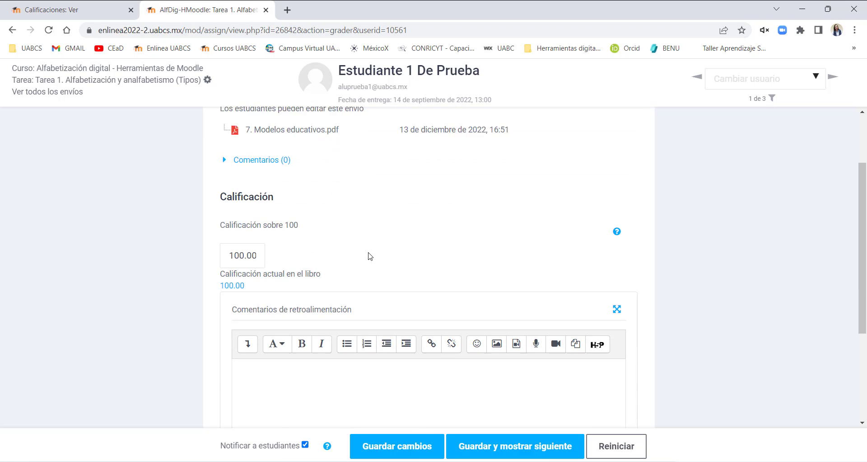
left_click(266, 10)
Examine all activity columns of the grader report up to the course total, and return to the first columns.
scroll(377, 349, "down", 4)
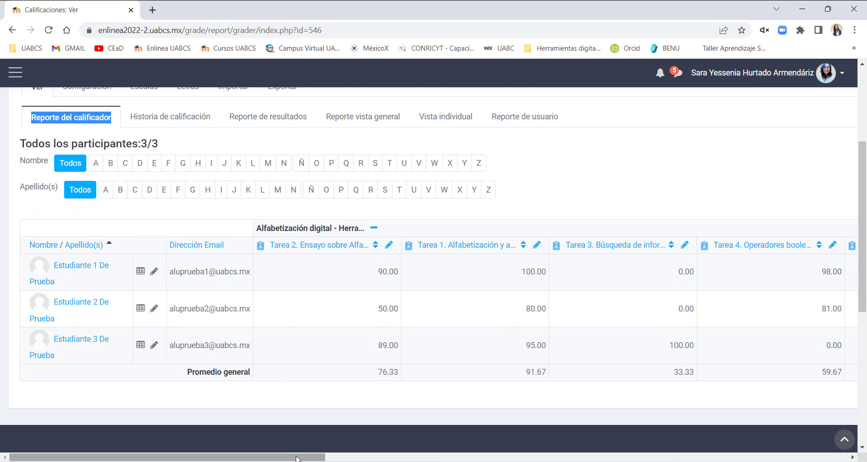
left_click_drag(294, 457, 301, 456)
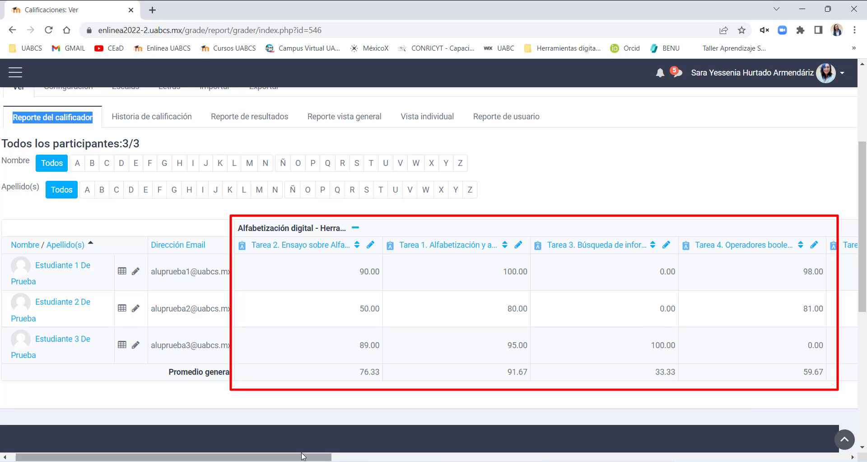
left_click_drag(303, 456, 471, 459)
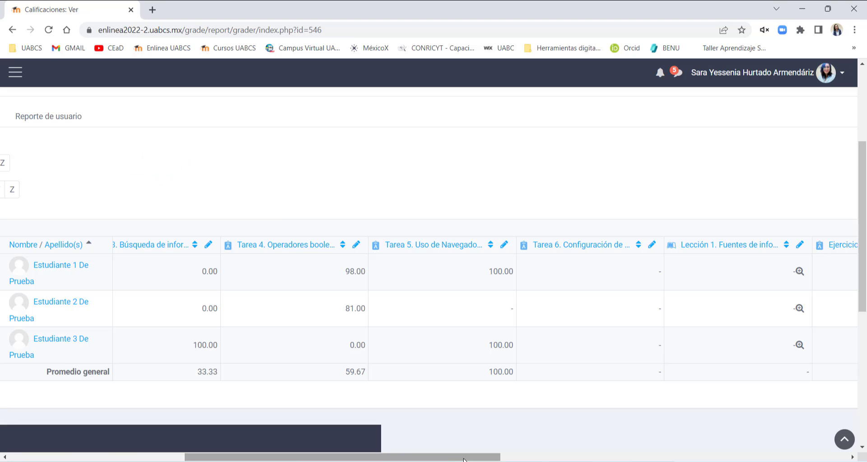
left_click_drag(465, 455, 820, 457)
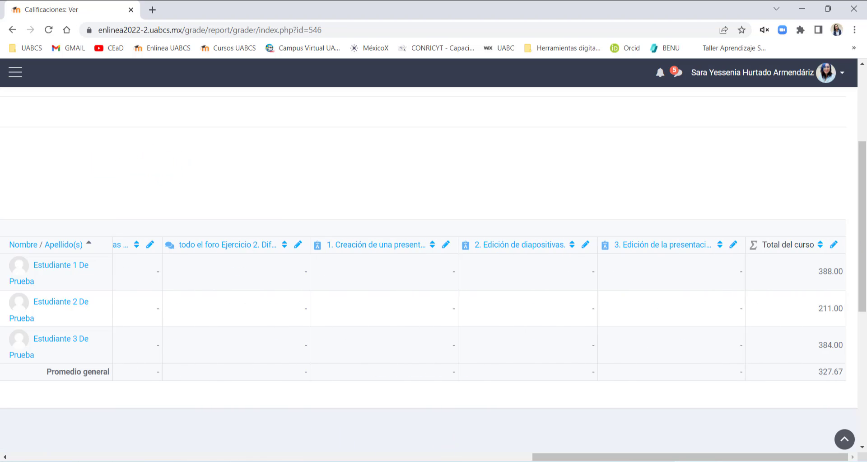
left_click_drag(619, 456, 50, 450)
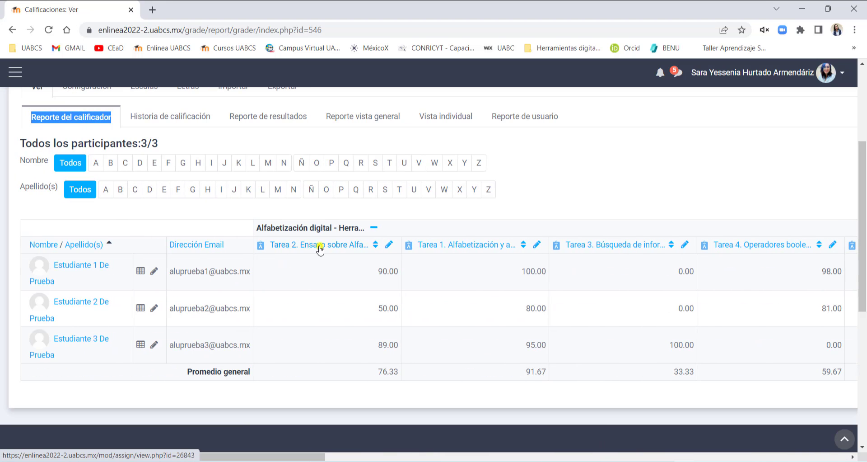
Open "Tarea 2. Ensayo sobre Alfabetización digital" from the grader report in a new browser tab, review its instructions and grading summary, and close it.
right_click(318, 249)
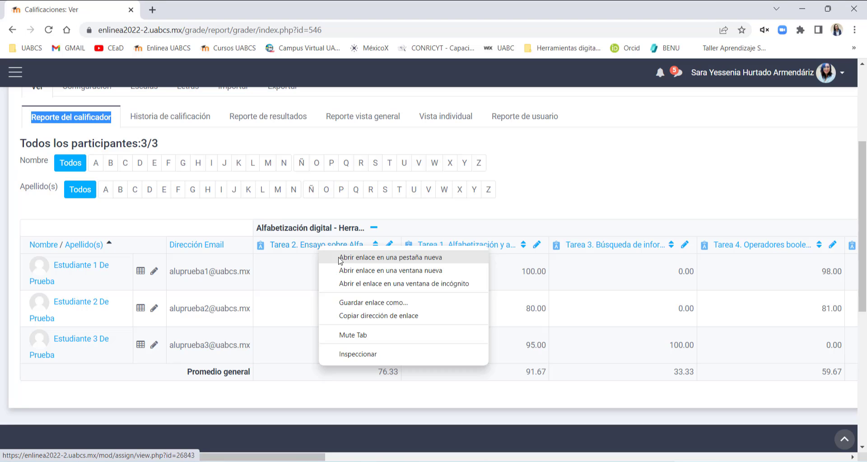
left_click(340, 257)
left_click(188, 10)
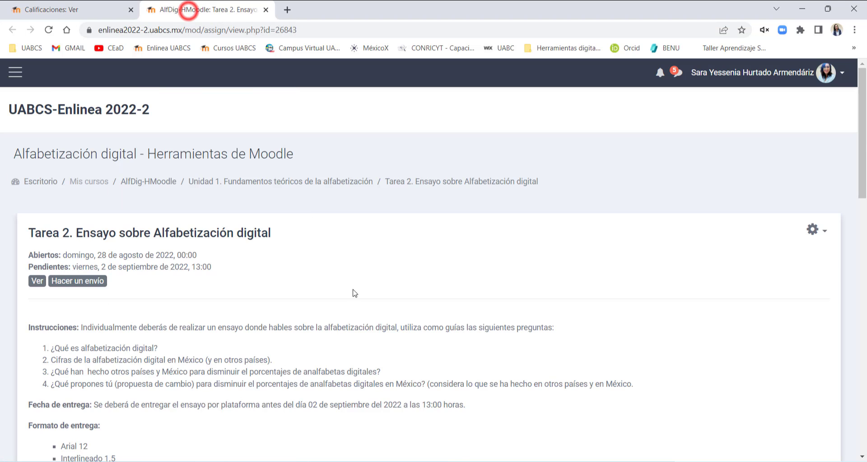
scroll(355, 293, "down", 5)
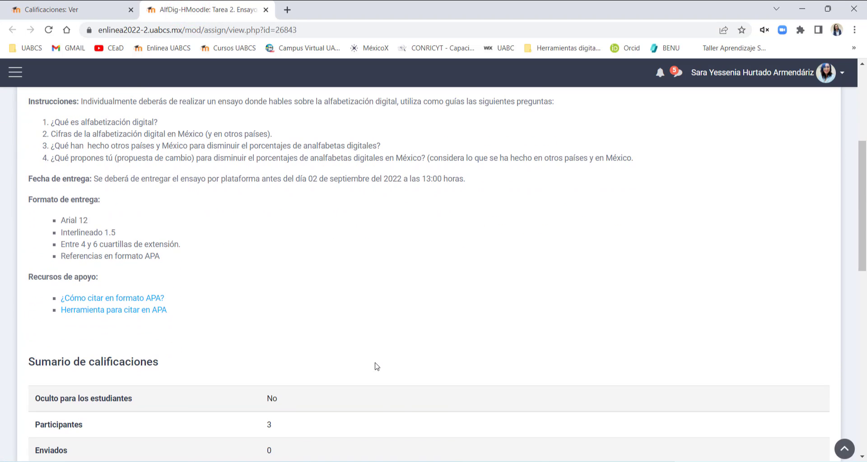
scroll(377, 365, "down", 5)
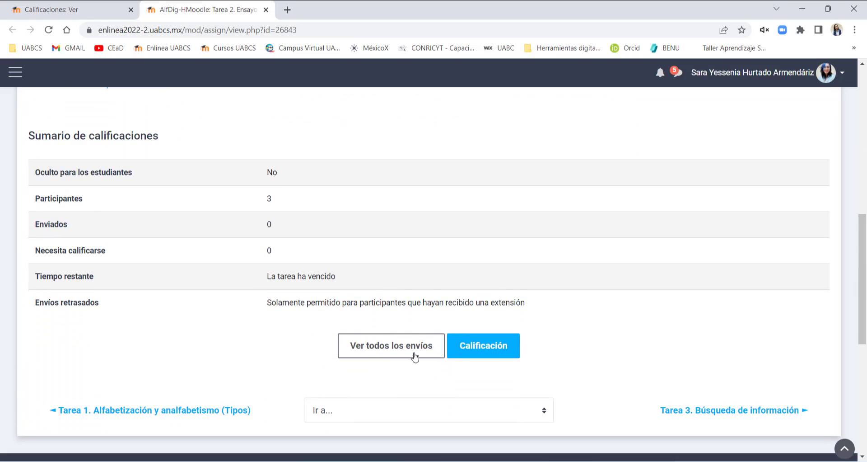
scroll(426, 347, "up", 3)
scroll(427, 343, "up", 6)
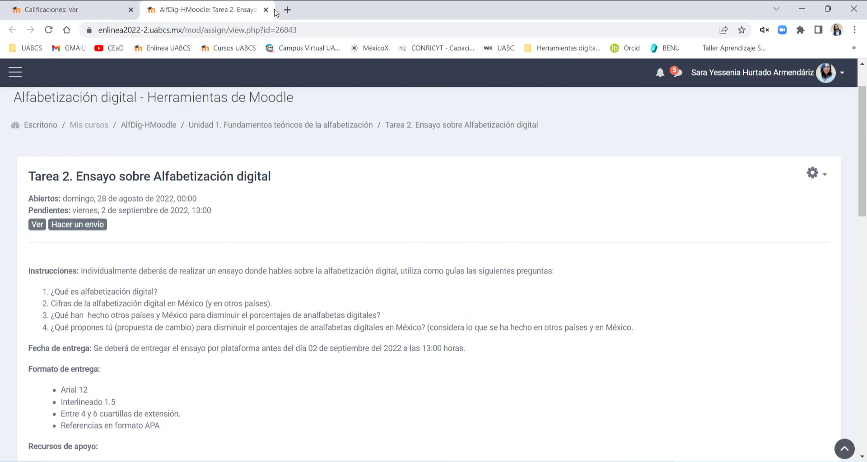
left_click(266, 10)
Look at the outcomes report (Reporte de resultados) and return to the grader report.
scroll(333, 268, "up", 3)
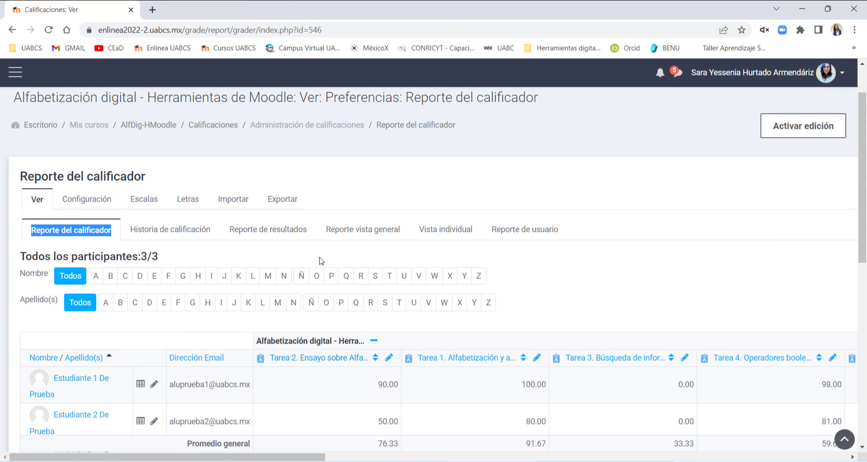
left_click(72, 231)
scroll(312, 317, "down", 3)
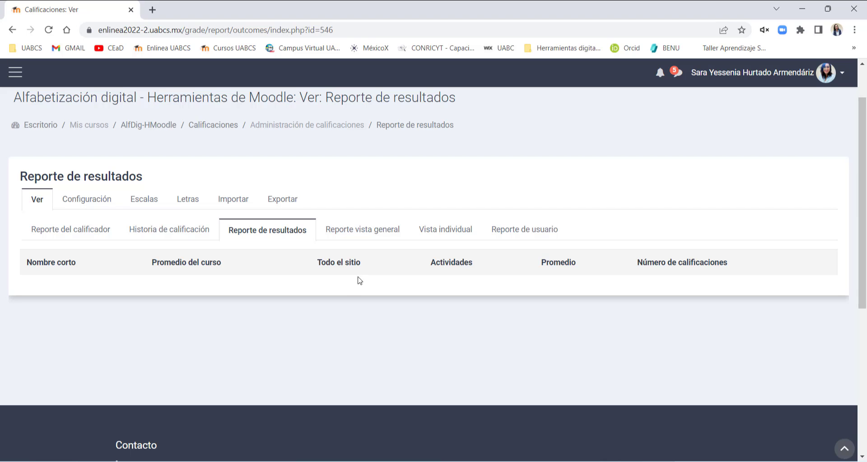
left_click(62, 231)
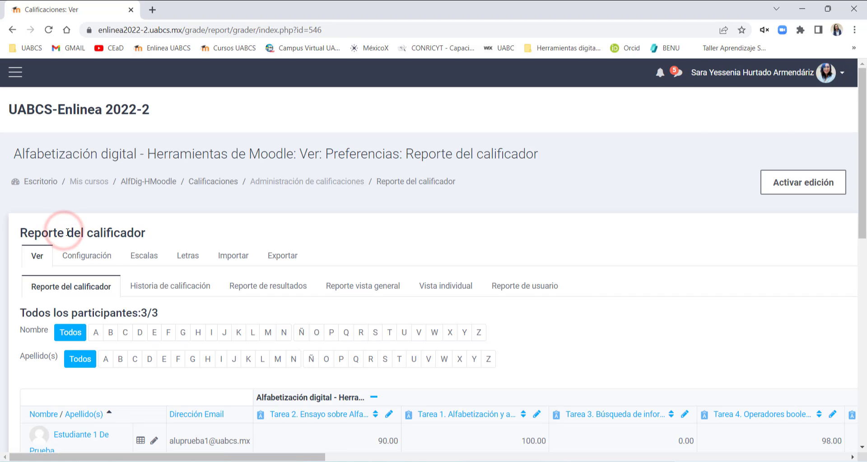
Browse the overview report with its course grades, the individual view and the user report.
left_click(373, 287)
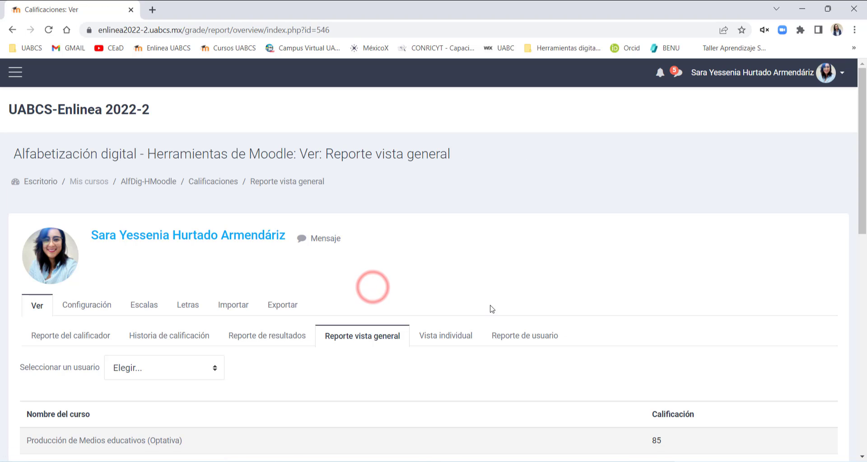
scroll(492, 309, "down", 5)
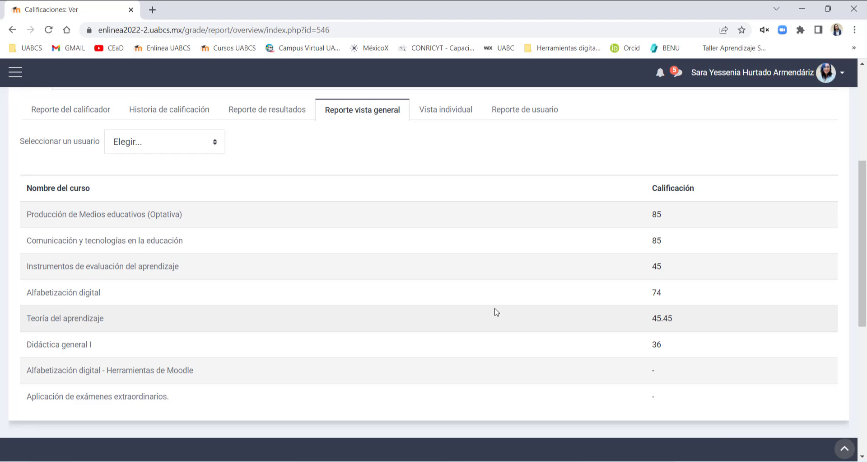
scroll(496, 311, "up", 4)
left_click(458, 280)
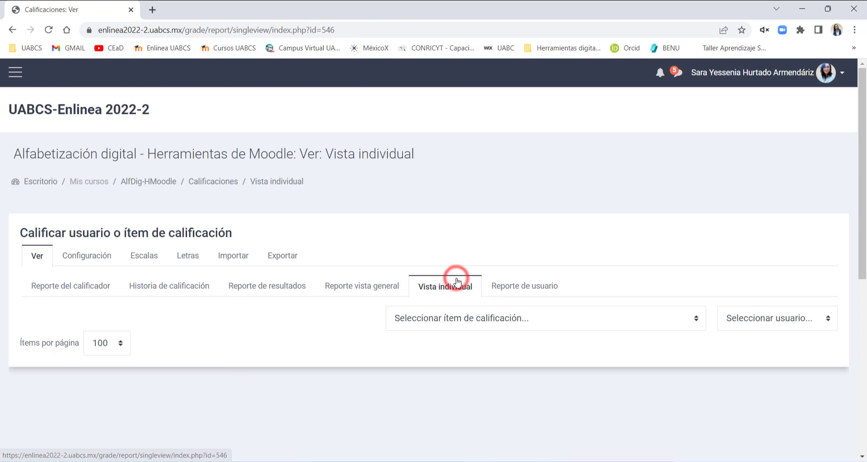
left_click(523, 287)
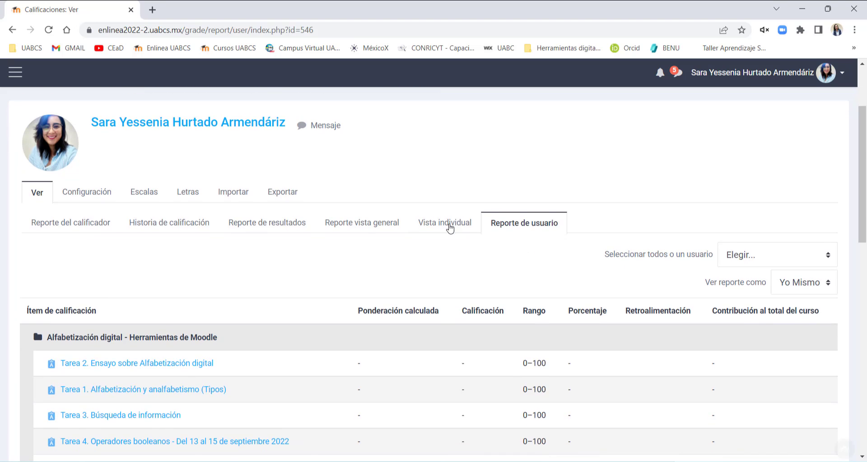
Show the grade item "Tarea 2. Ensayo sobre Alfabetización digital" in the individual view (Vista individual).
left_click(447, 223)
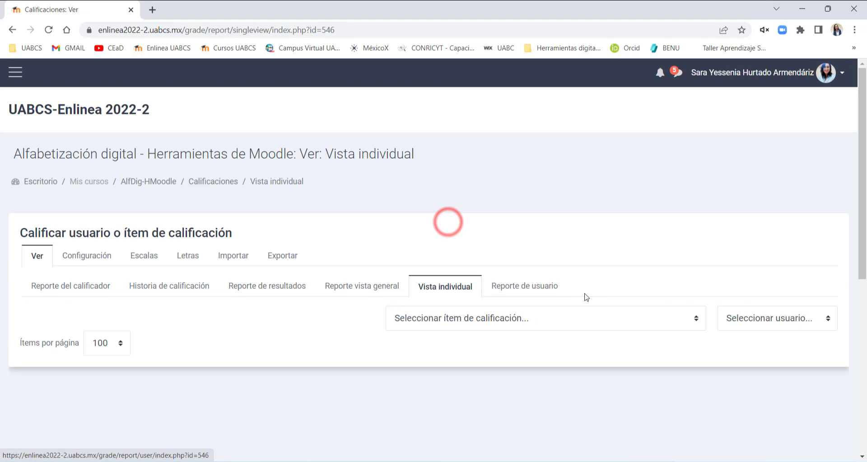
scroll(586, 297, "down", 3)
left_click(564, 206)
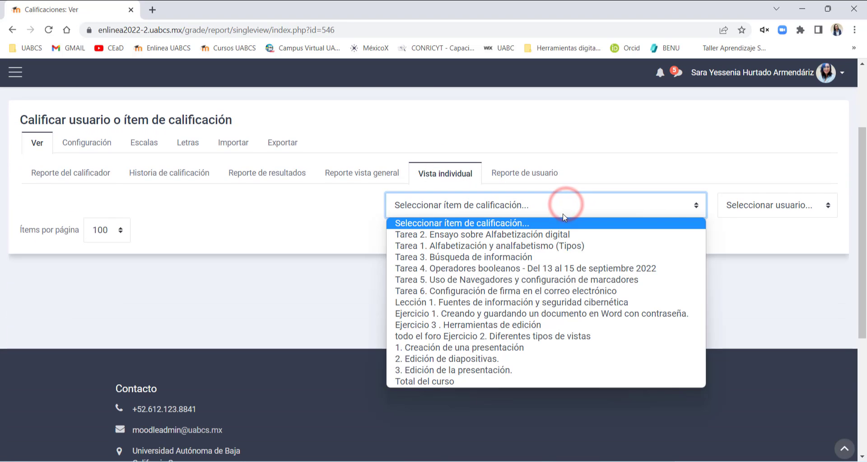
left_click(496, 233)
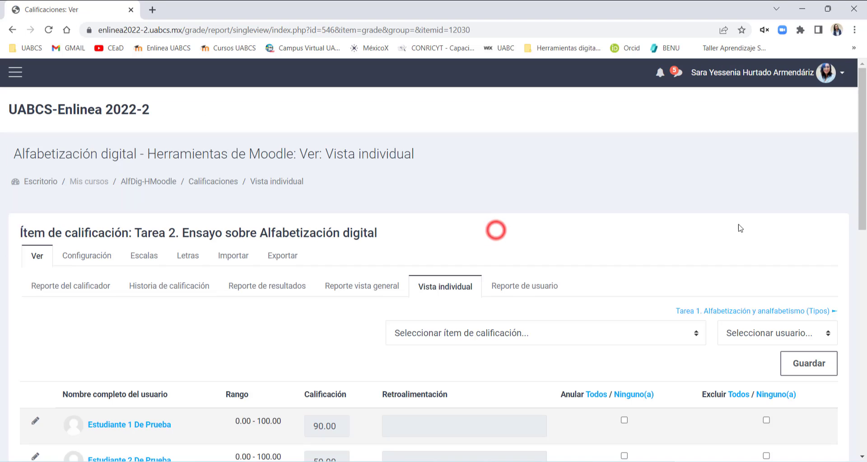
Show the first test student's grades in the individual view and review their grade items.
scroll(749, 312, "down", 3)
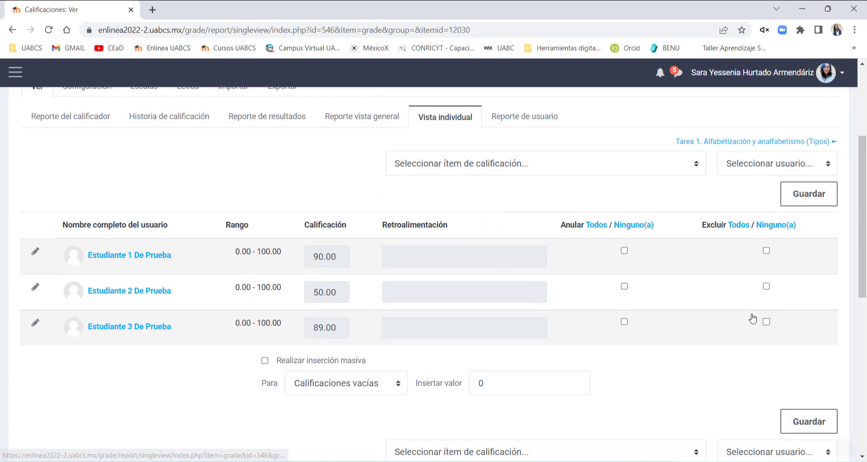
left_click(760, 163)
left_click(750, 198)
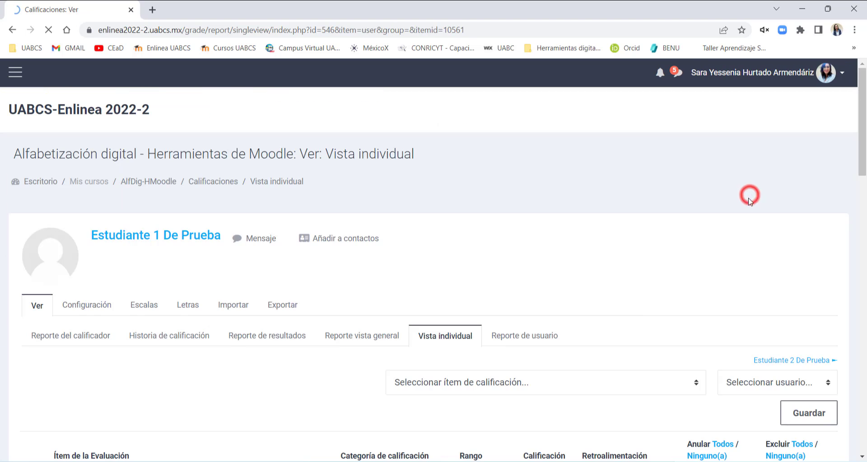
scroll(623, 340, "down", 5)
scroll(625, 340, "down", 5)
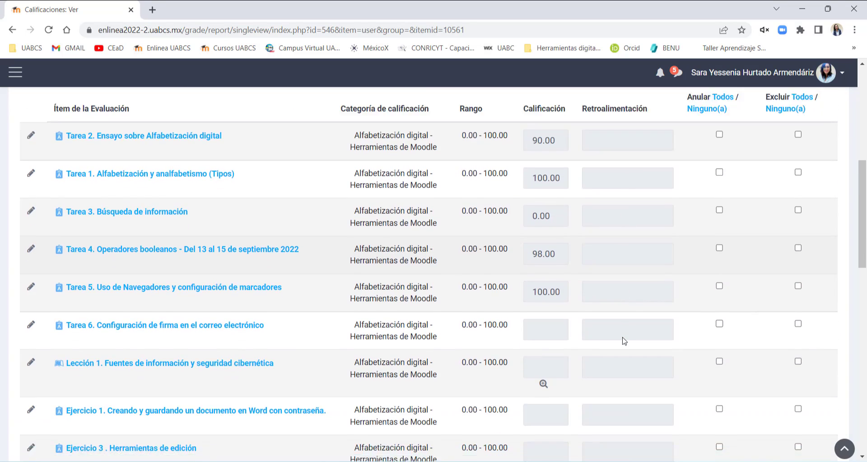
scroll(622, 353, "up", 8)
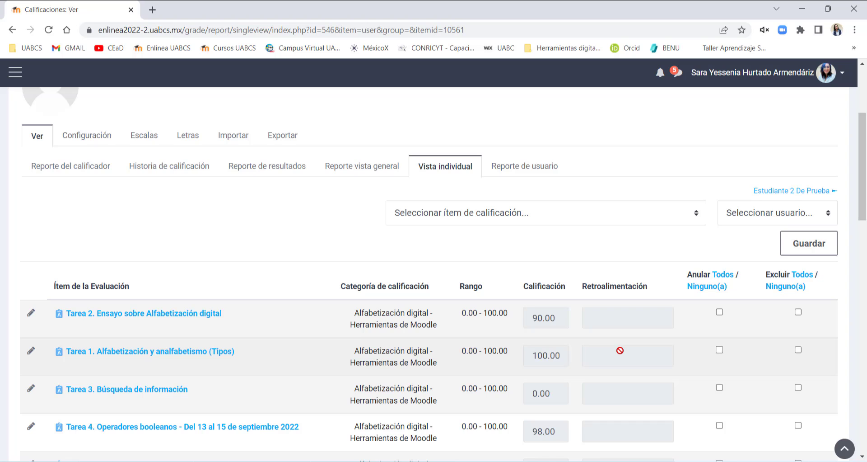
Open the user report (Reporte de usuario) and look over its grade items and columns.
left_click(539, 168)
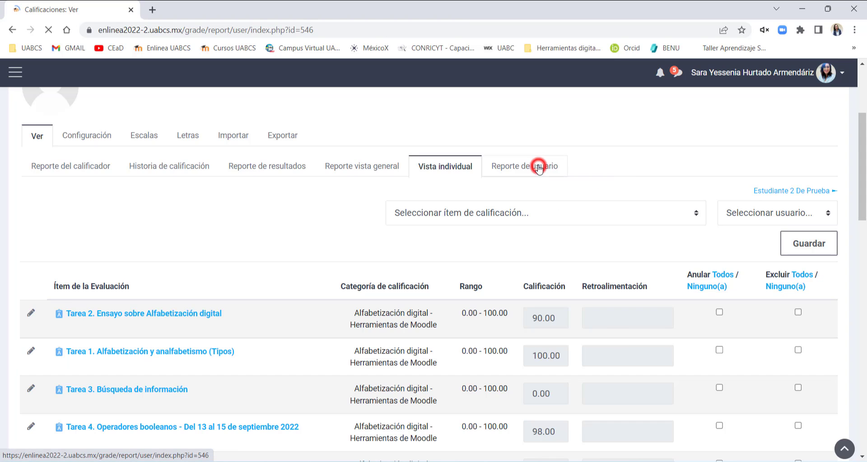
scroll(557, 188, "down", 5)
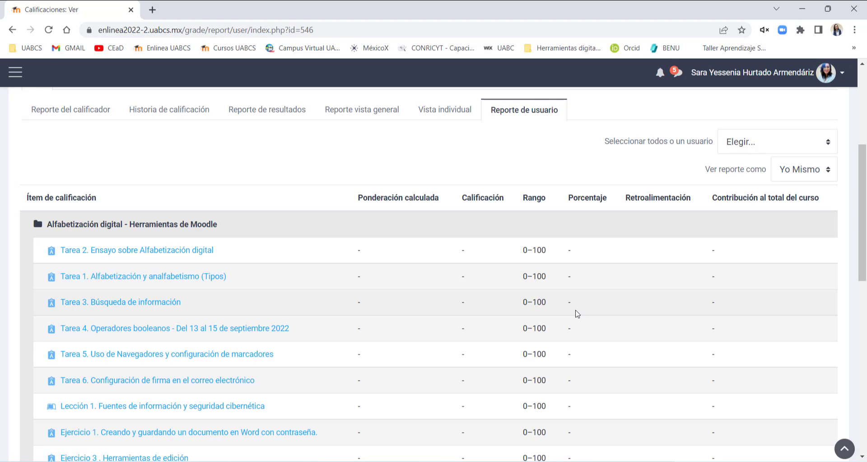
scroll(533, 314, "up", 3)
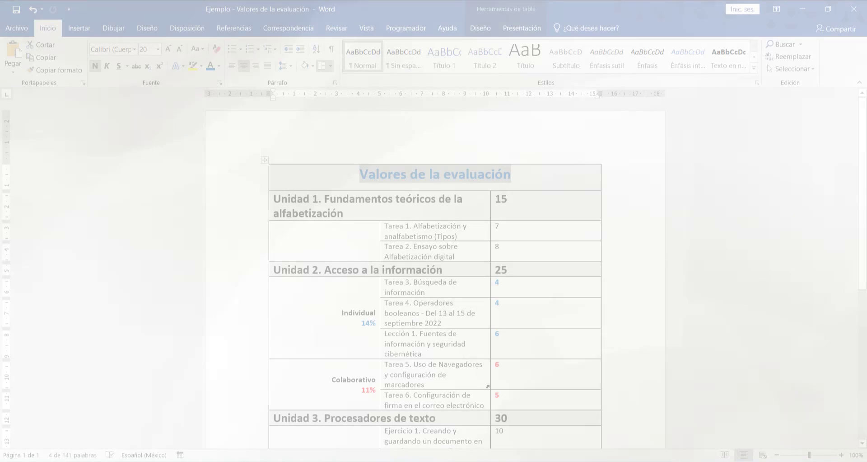
In the Word document "Ejemplo - Valores de la evaluación", zoom to 140% and review the table down to the TOTAL row.
left_click(841, 455)
left_click(841, 455)
left_click(841, 454)
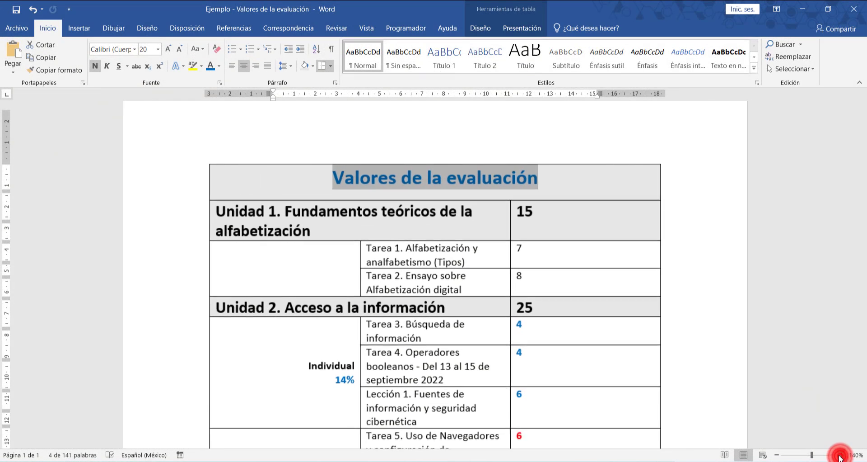
left_click(841, 454)
left_click(423, 220)
scroll(425, 220, "down", 10)
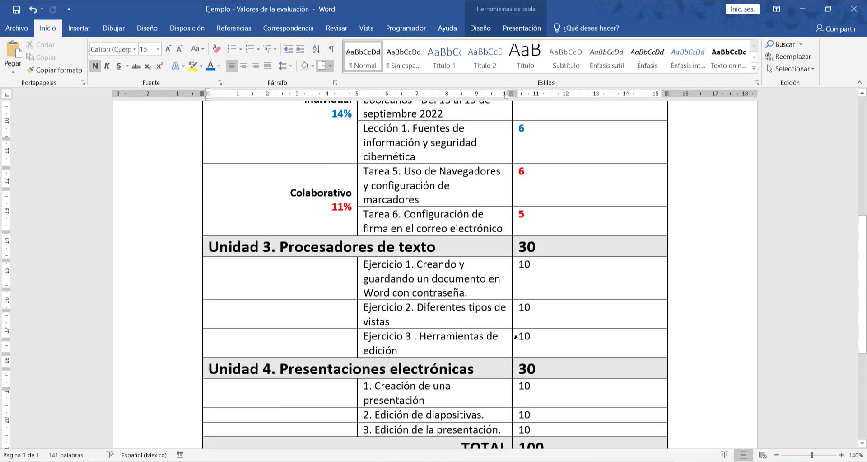
left_click(554, 303)
left_click_drag(479, 301, 431, 300)
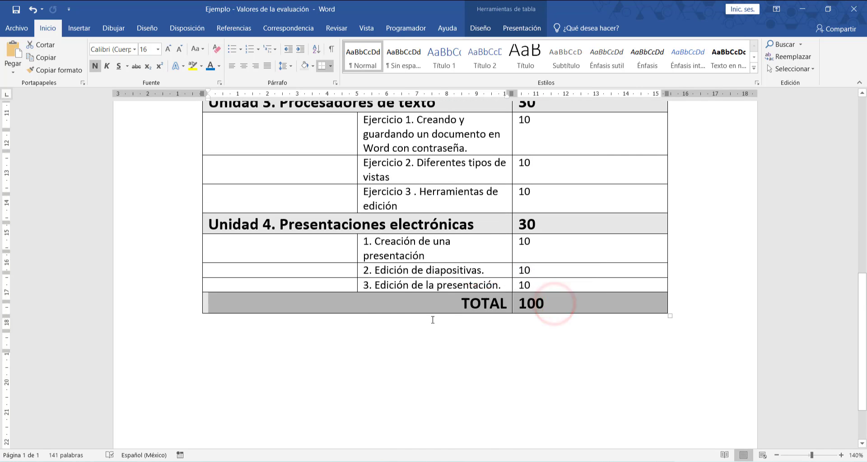
Examine the Unidad 1 row and the values of its Tarea 1 and Tarea 2 in the evaluation table.
scroll(433, 320, "up", 10)
triple_click(230, 235)
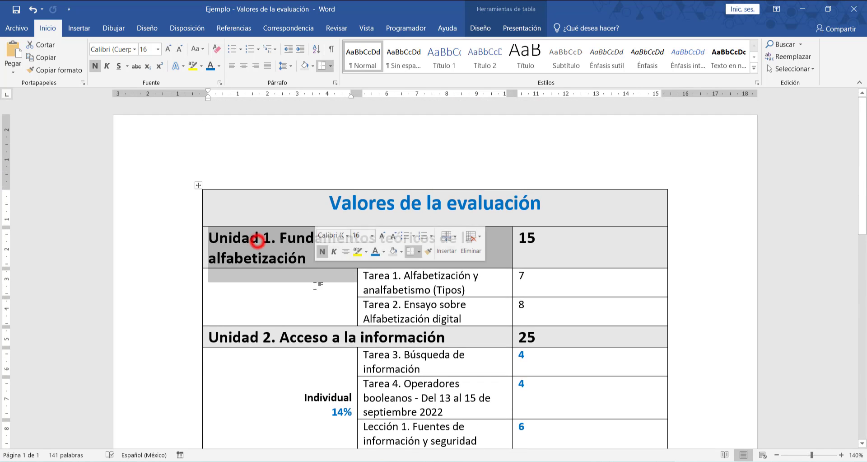
left_click(301, 338)
left_click_drag(540, 240, 474, 240)
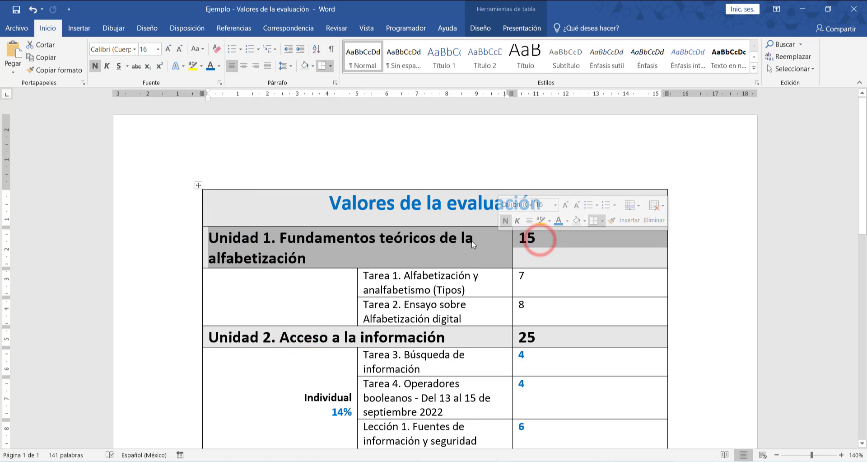
left_click(472, 240)
left_click_drag(423, 285, 555, 311)
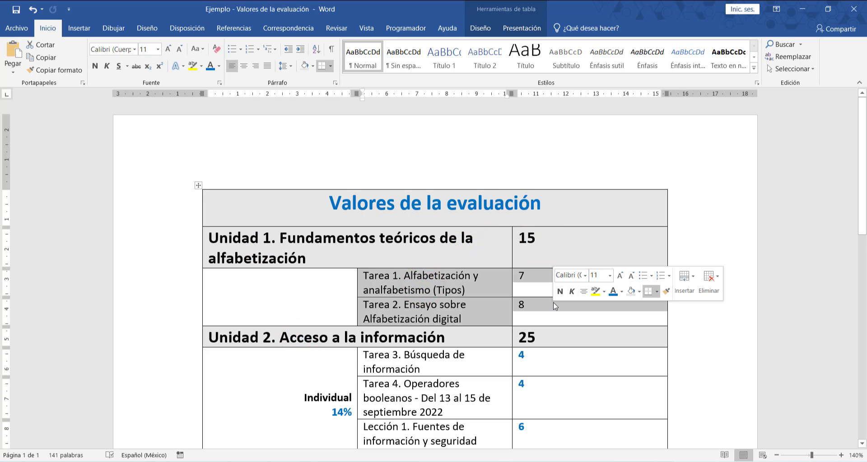
left_click(416, 242)
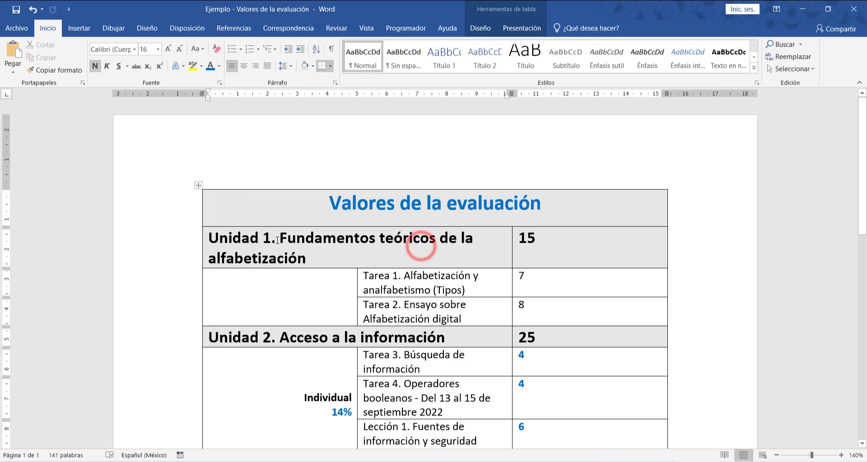
Compare the values of the Unidad 1 and Unidad 2 rows with the TOTAL row of the evaluation table.
left_click(276, 239)
left_click(596, 237, "shift")
scroll(565, 271, "down", 1)
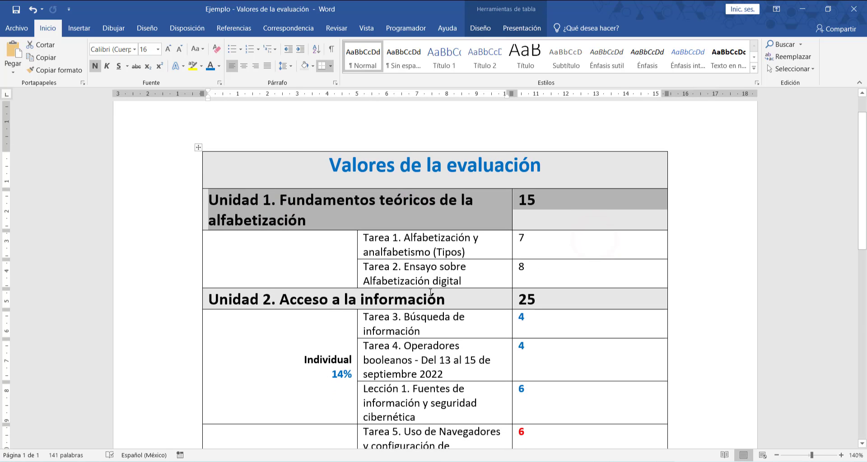
left_click(553, 299)
scroll(554, 316, "down", 9)
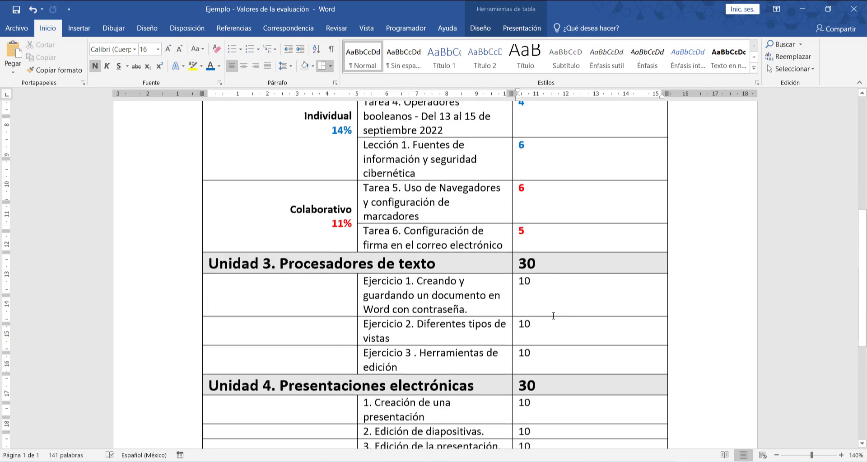
left_click_drag(552, 368, 496, 372)
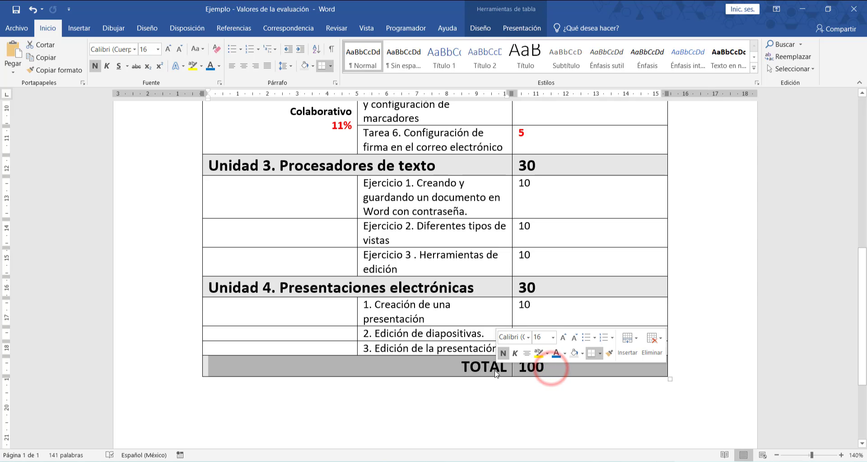
scroll(480, 290, "up", 6)
scroll(480, 290, "up", 4)
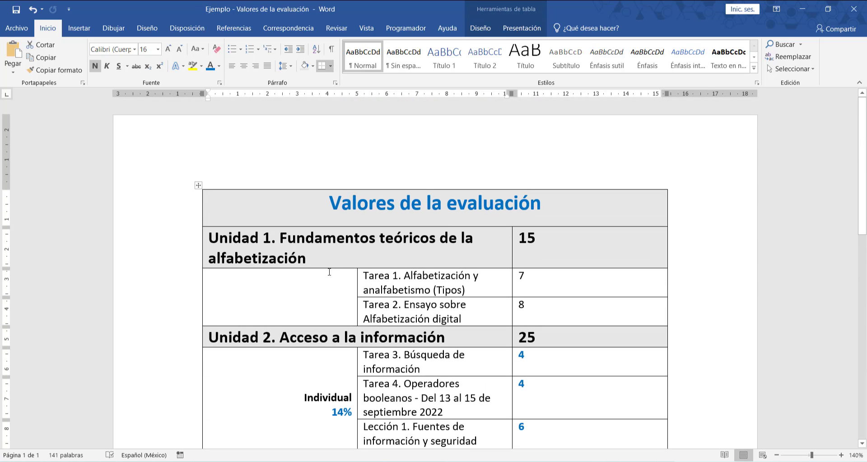
Check the individual values of Tarea 1 and Tarea 2 against the overall value of Unidad 1.
left_click_drag(454, 285, 466, 312)
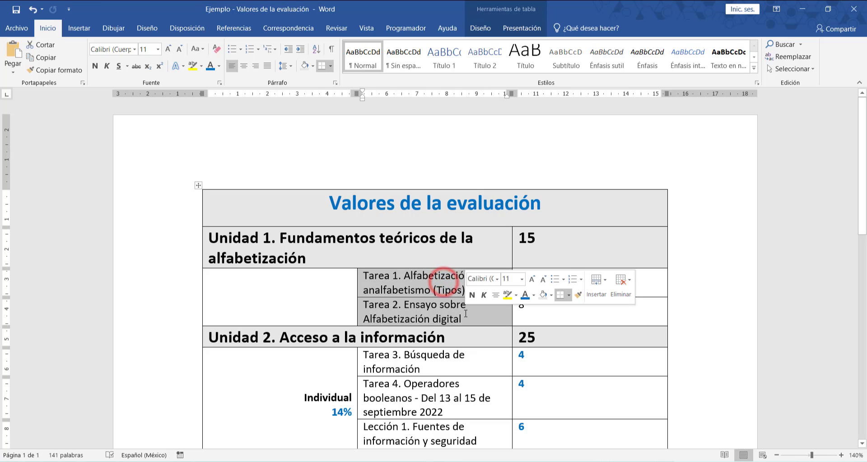
left_click(538, 228)
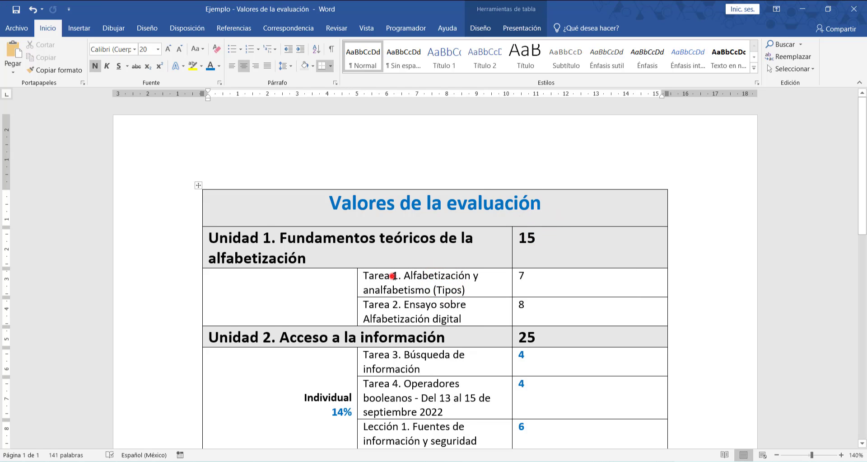
left_click_drag(393, 276, 478, 276)
left_click(533, 279)
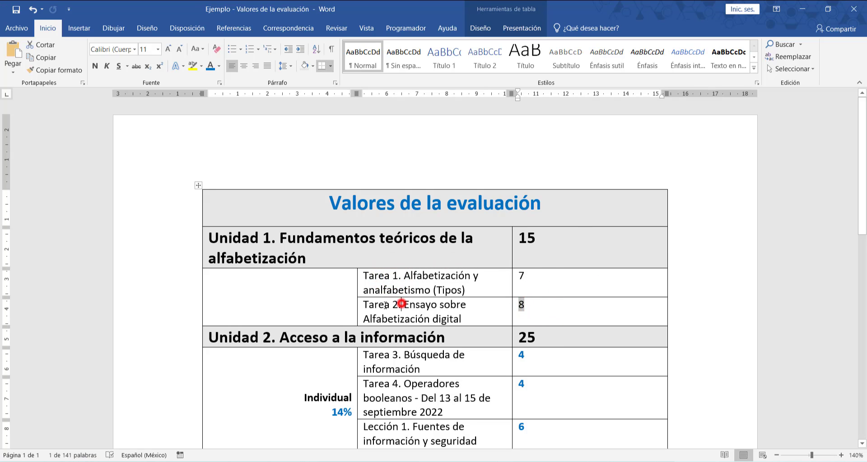
left_click_drag(403, 305, 384, 305)
left_click_drag(556, 239, 481, 239)
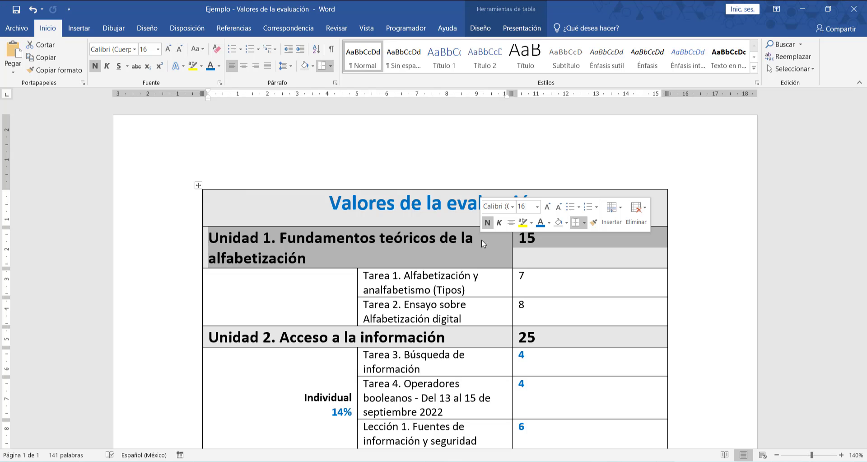
Add "/ 100" after the value of Tarea 1 in the evaluation table so it reads "7 / 100".
left_click(557, 279)
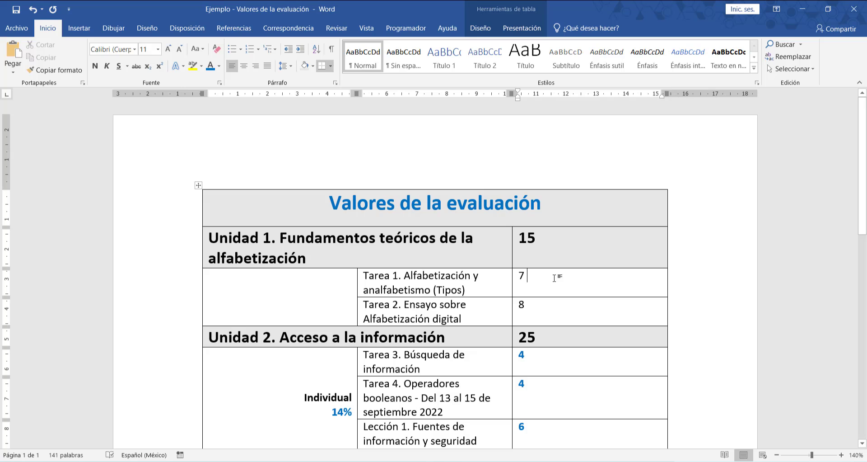
type("/ 100")
left_click_drag(542, 277, 531, 278)
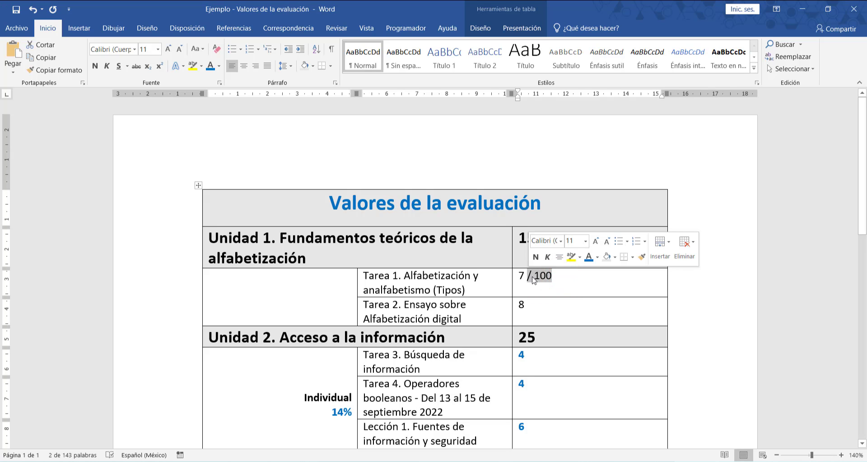
left_click(532, 278)
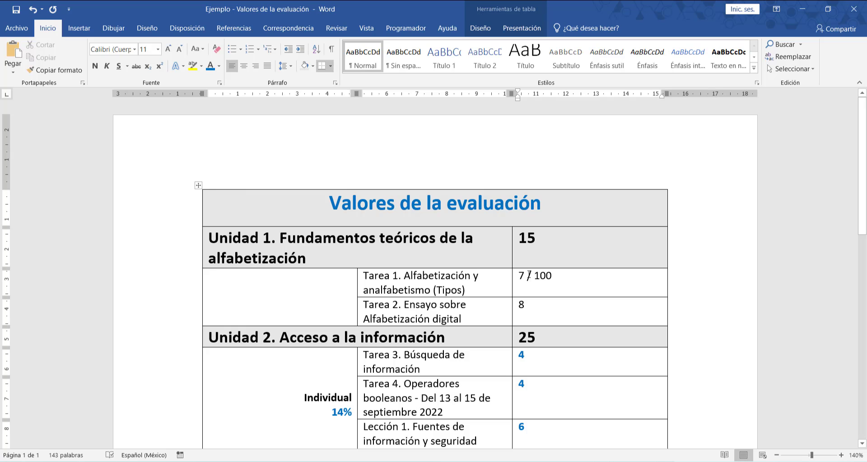
left_click_drag(529, 274, 520, 275)
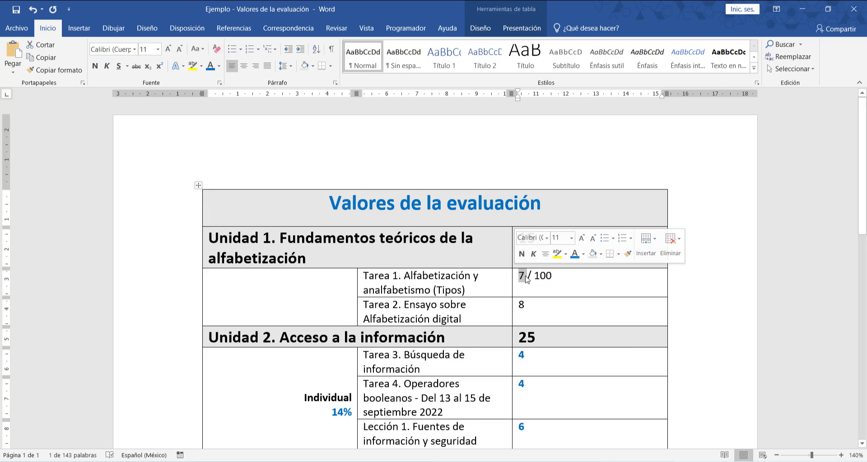
left_click(524, 275)
Highlight the Unidad 1 row and the TOTAL row to relate the unit's value to the course total.
left_click_drag(546, 238, 513, 241)
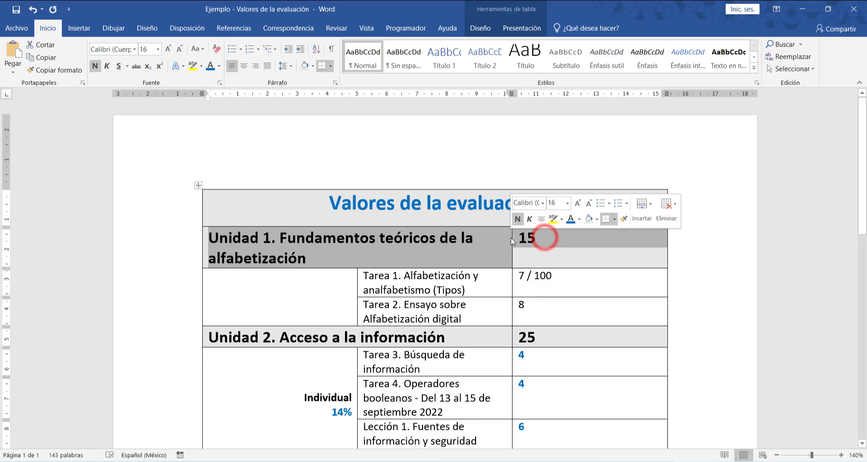
scroll(532, 288, "down", 3)
scroll(531, 288, "down", 6)
left_click_drag(555, 364, 509, 364)
Return to Moodle in the browser, open the grader report and examine the first student's grades for Tarea 2 and Tarea 1.
left_click(802, 8)
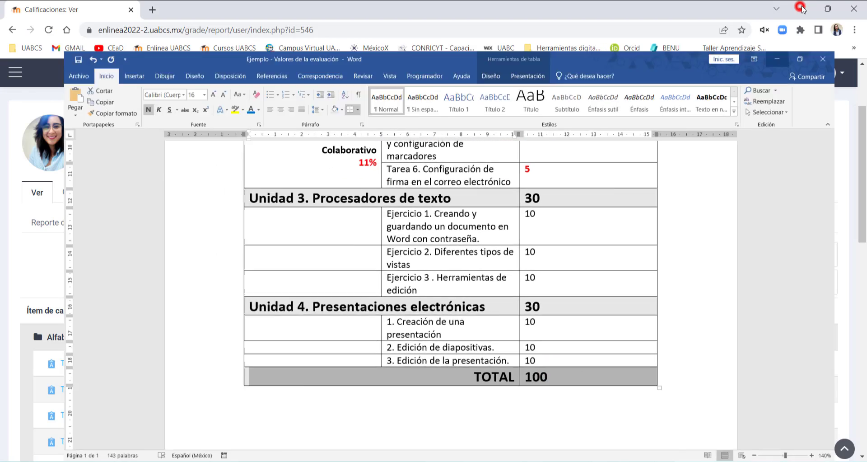
left_click(69, 224)
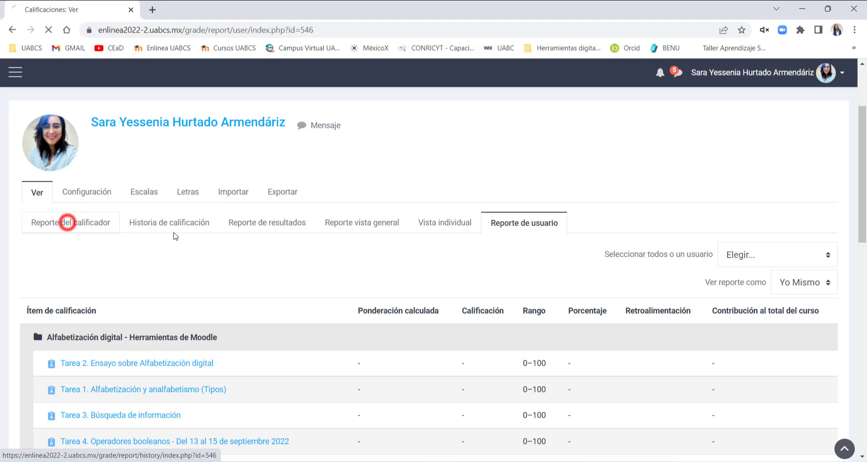
scroll(287, 237, "down", 5)
scroll(377, 270, "up", 1)
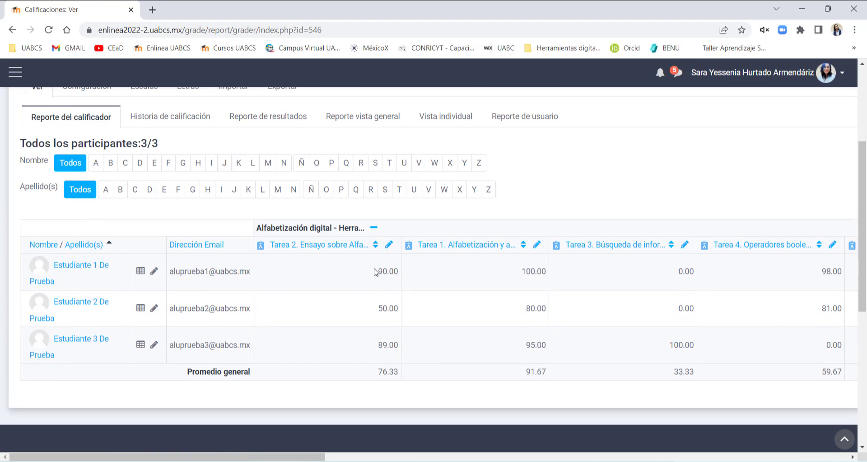
left_click_drag(381, 271, 400, 271)
left_click(391, 274)
double_click(520, 273)
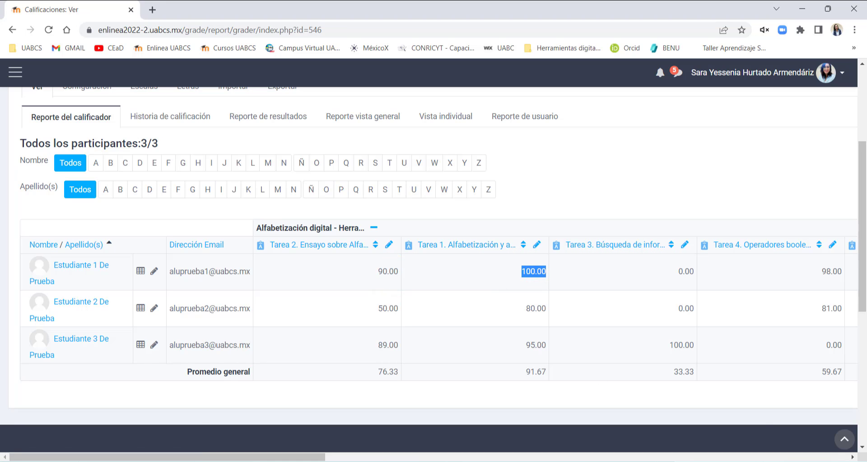
Switch to the Word document to review the value of Tarea 1, and return to the grader report in the browser.
key("alt+Tab")
scroll(546, 305, "up", 6)
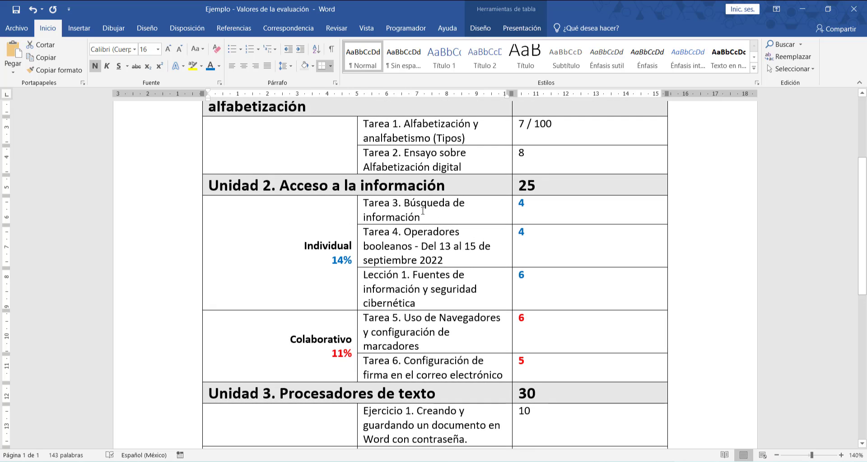
left_click_drag(413, 210, 623, 204)
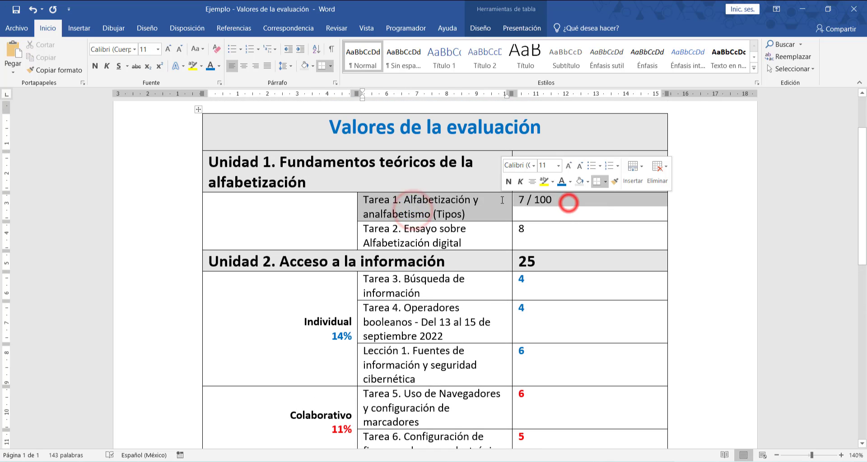
left_click(532, 201)
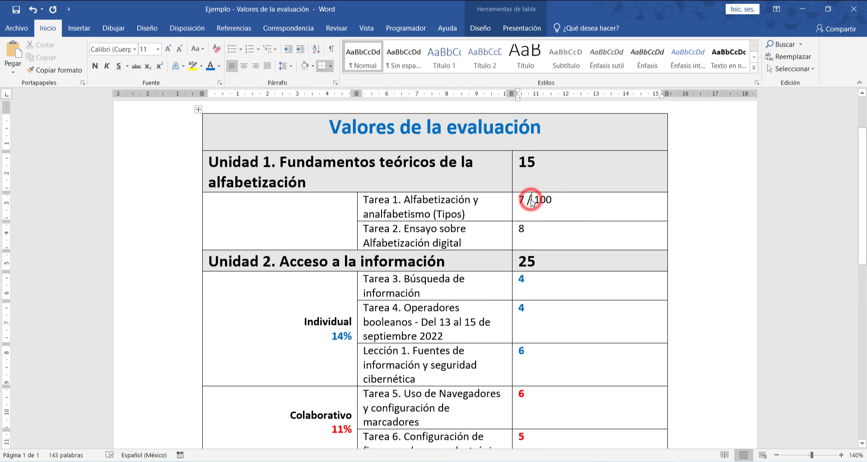
left_click(799, 9)
scroll(393, 275, "up", 3)
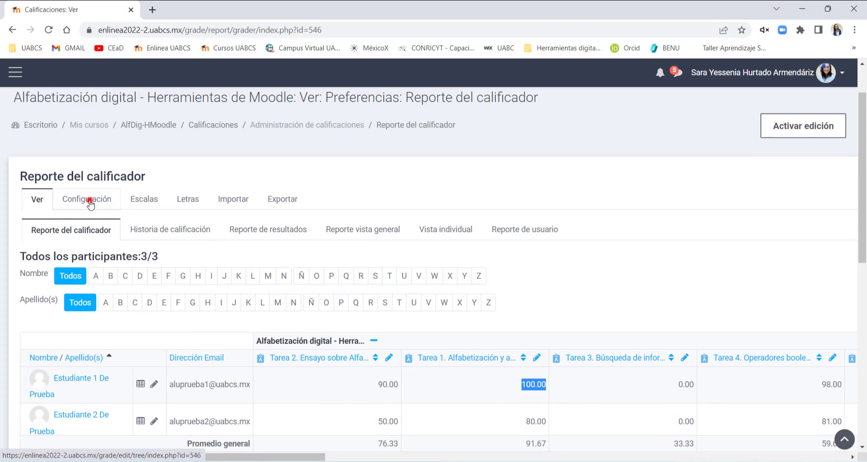
Open the gradebook setup and examine the weights and maximum grades of all activities down to the course total.
left_click(90, 202)
scroll(488, 330, "down", 2)
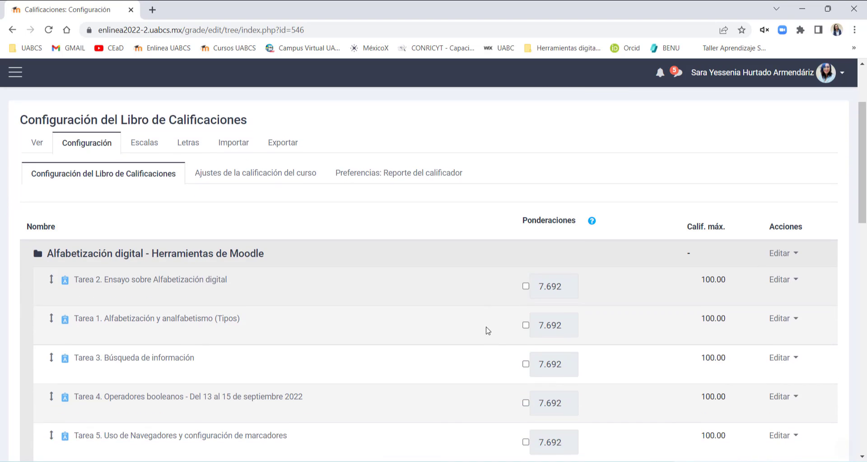
scroll(488, 331, "down", 9)
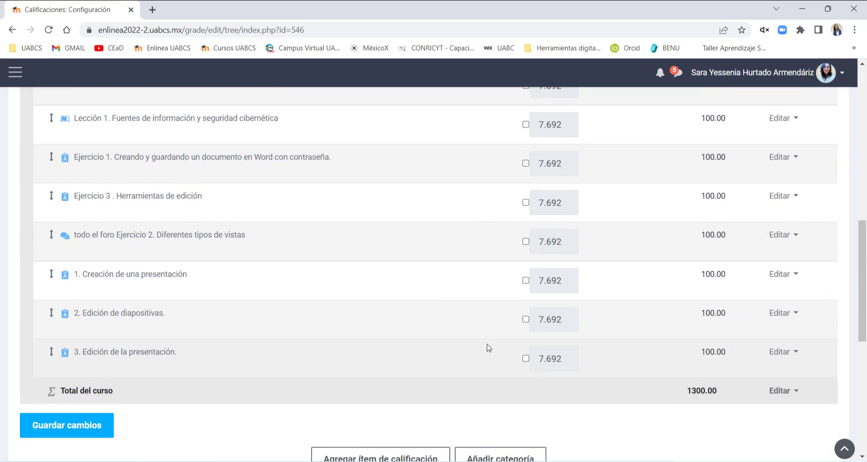
scroll(488, 348, "up", 6)
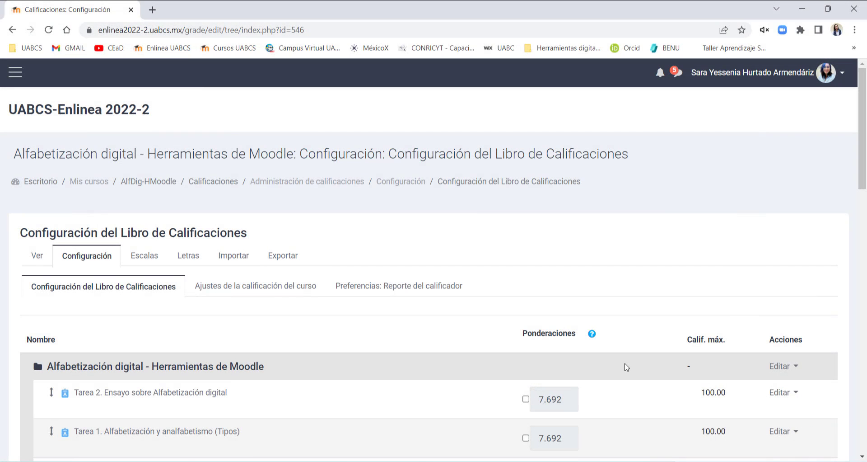
scroll(612, 372, "down", 14)
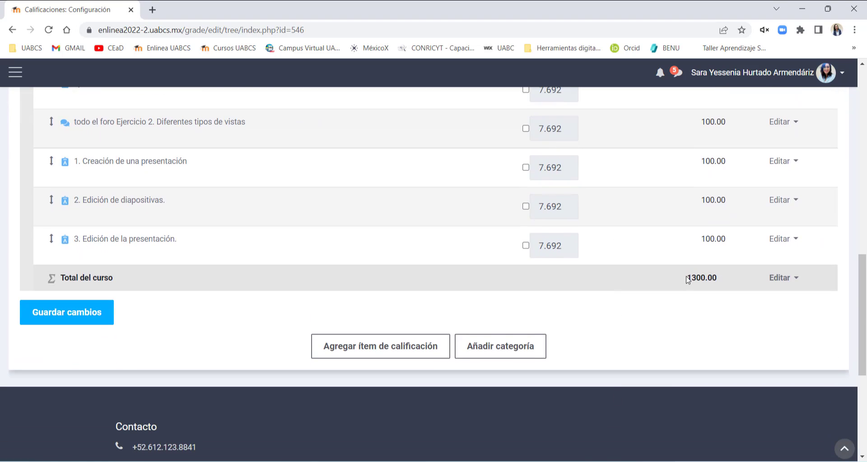
left_click_drag(714, 277, 720, 278)
scroll(668, 281, "up", 15)
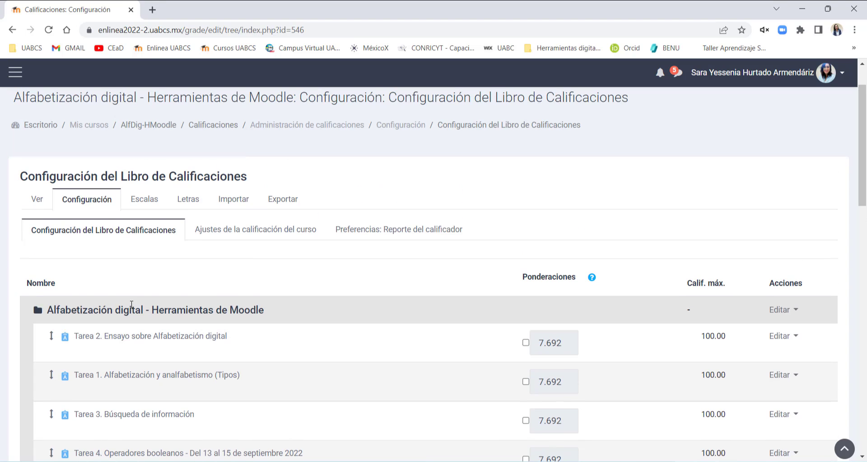
Open the settings of the course category "Alfabetización digital - Herramientas de Moodle" for editing.
left_click_drag(68, 313, 278, 314)
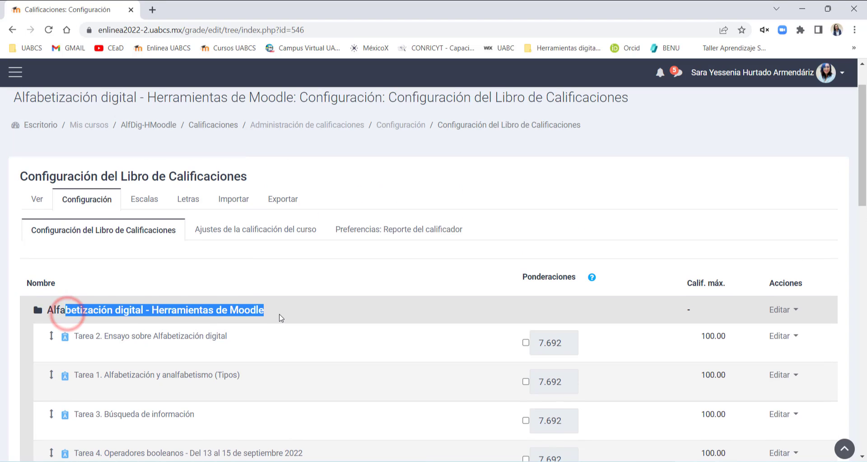
left_click(279, 313)
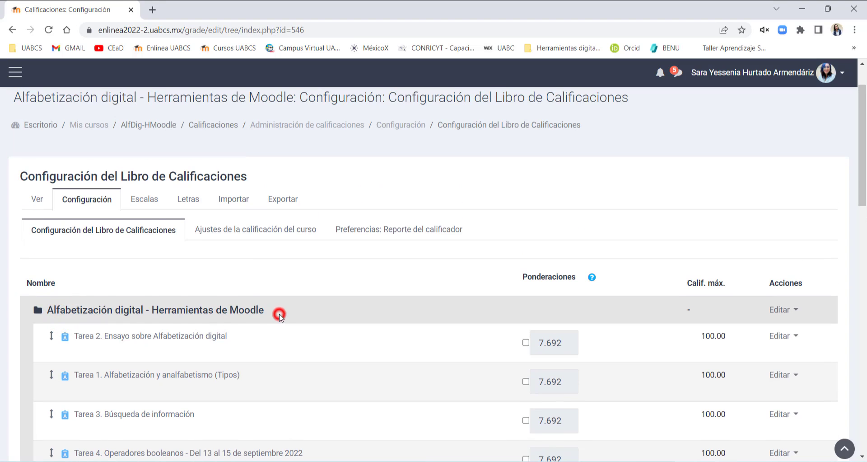
left_click(785, 311)
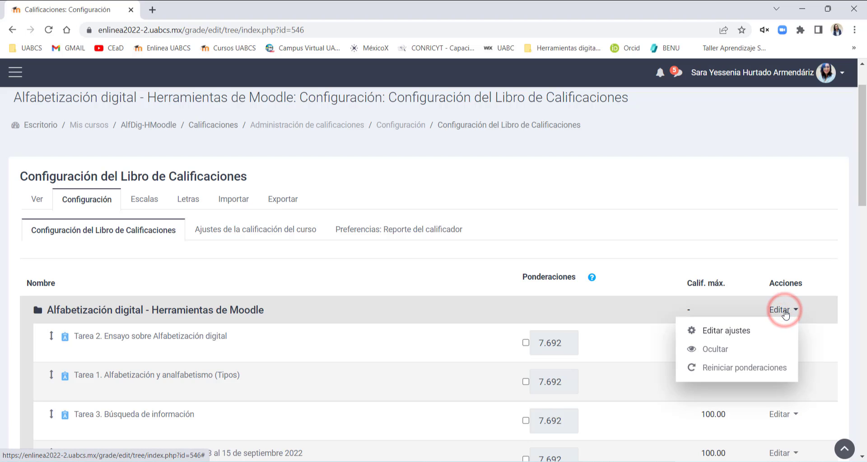
left_click(752, 334)
scroll(432, 306, "down", 1)
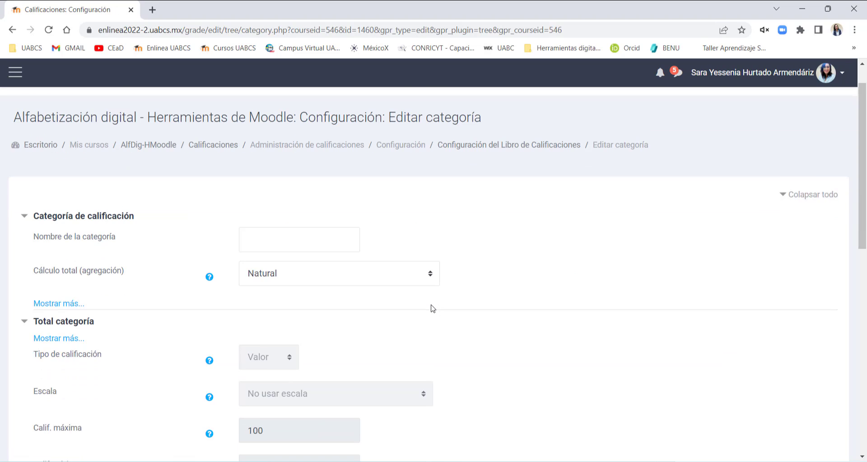
Set the category's total calculation (Cálculo total) to "Media de calificaciones".
left_click(271, 253)
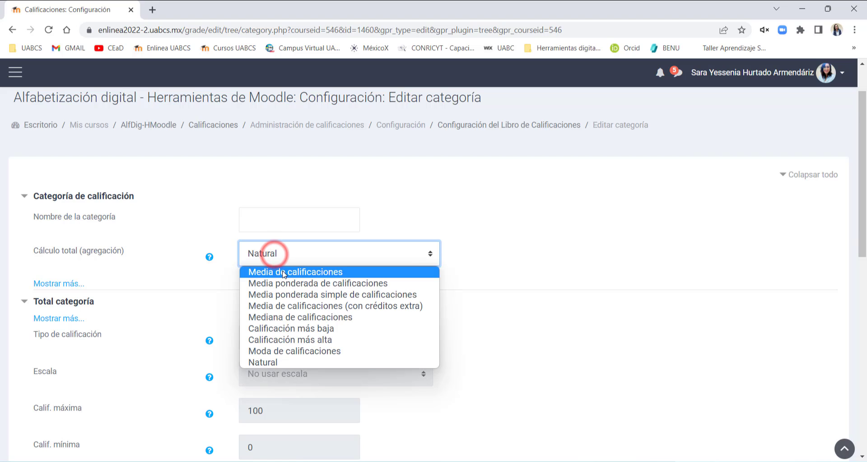
left_click(153, 258)
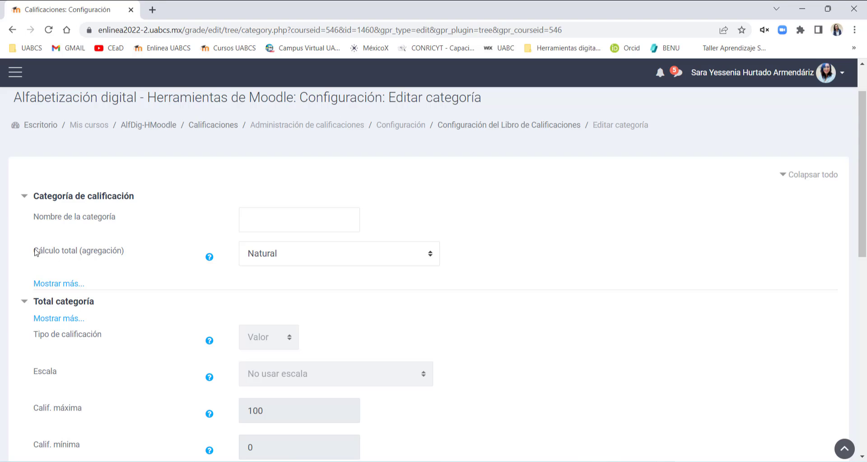
left_click_drag(32, 249, 149, 252)
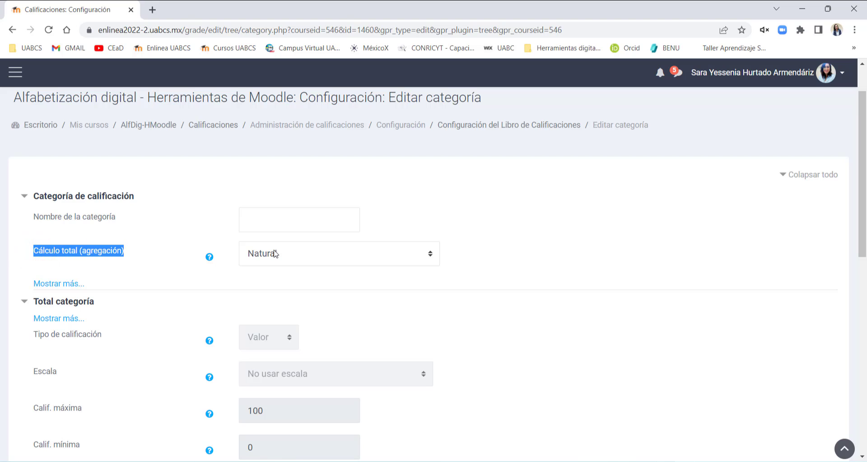
left_click(296, 253)
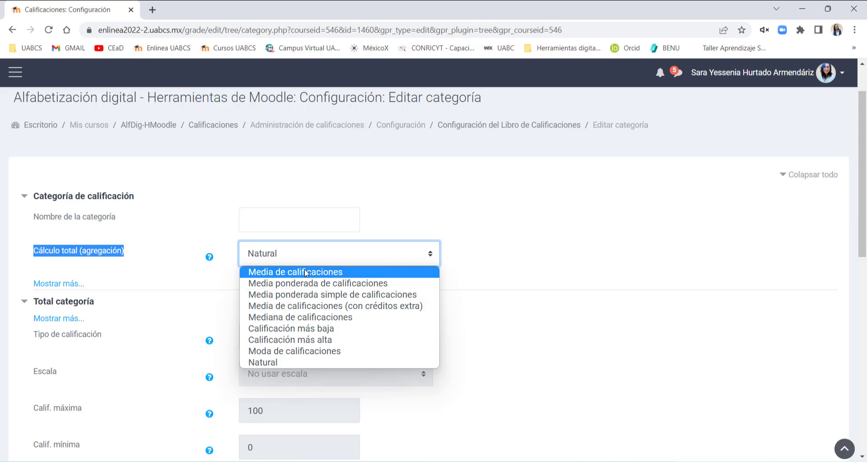
left_click(304, 272)
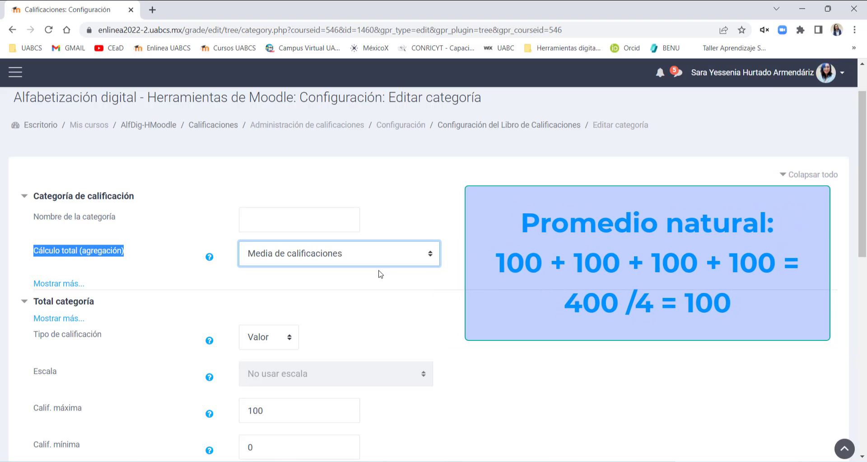
Switch to the Word document and review the Unidad 1 row of the evaluation table.
mouse_move(582, 460)
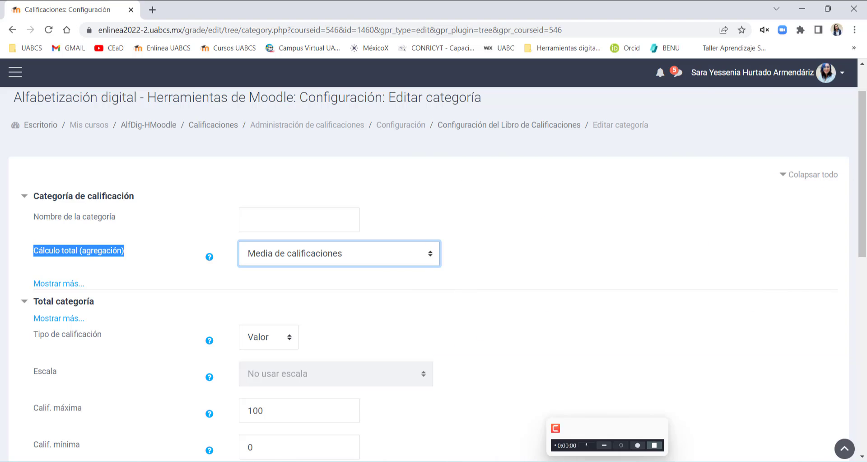
left_click(582, 420)
scroll(445, 322, "up", 2)
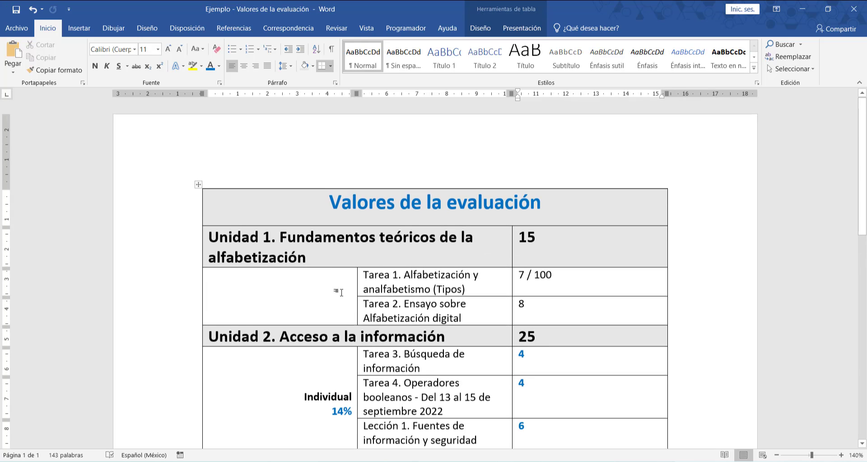
left_click(195, 235)
left_click(228, 239)
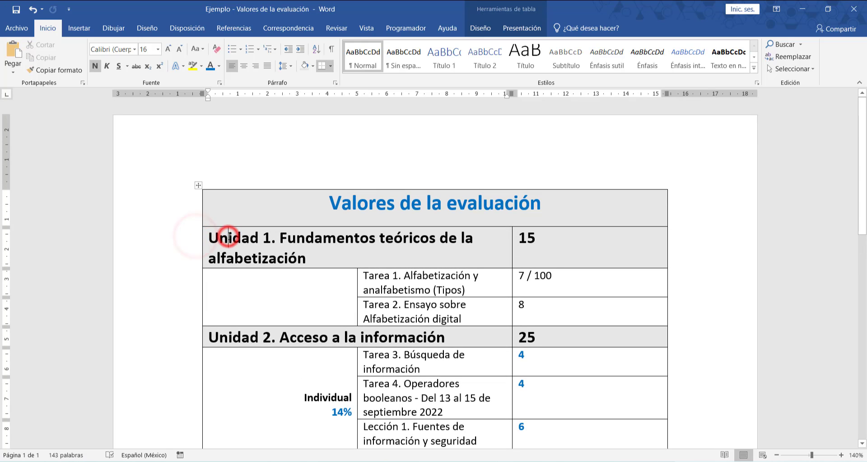
Return to Moodle in the browser and set the category's total calculation to "Media ponderada de calificaciones".
left_click(804, 8)
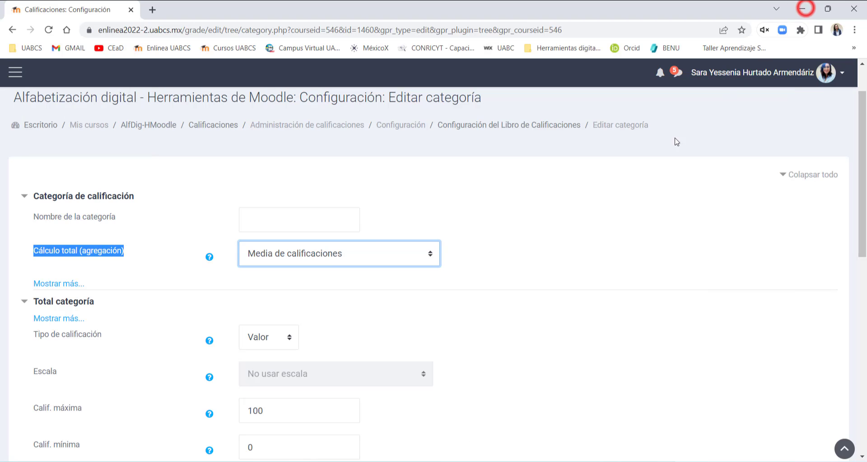
left_click(330, 253)
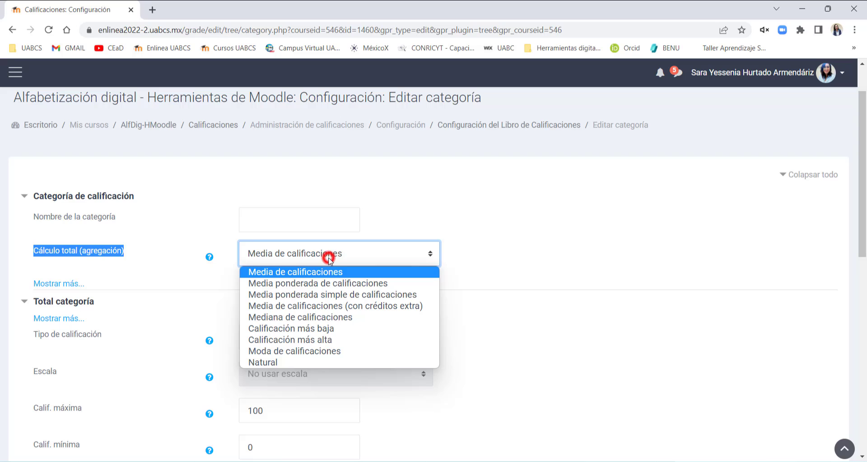
left_click(339, 285)
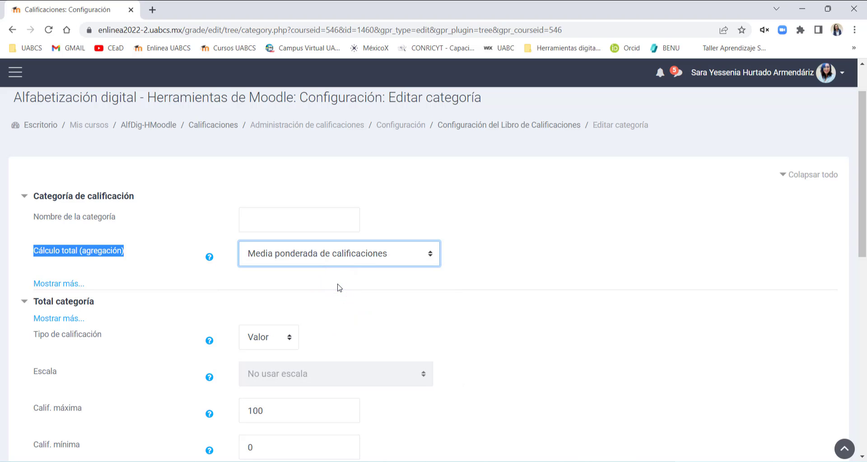
Switch to the Word document and highlight the values of Tarea 1 and Tarea 2, followed by the Unidad 1 row.
key("alt+Tab")
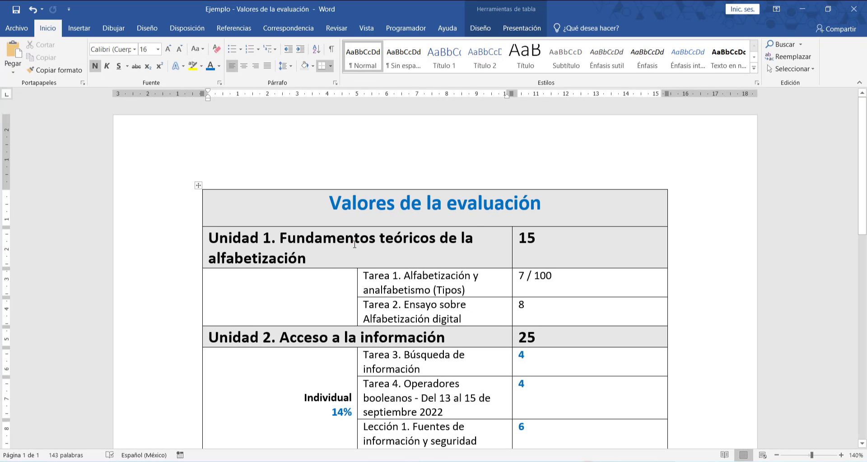
left_click_drag(355, 244, 526, 277)
left_click(534, 304)
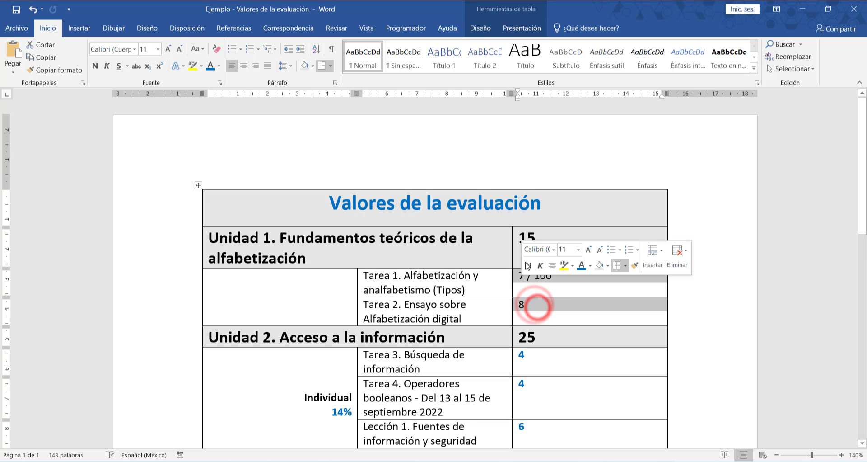
left_click_drag(540, 235, 463, 234)
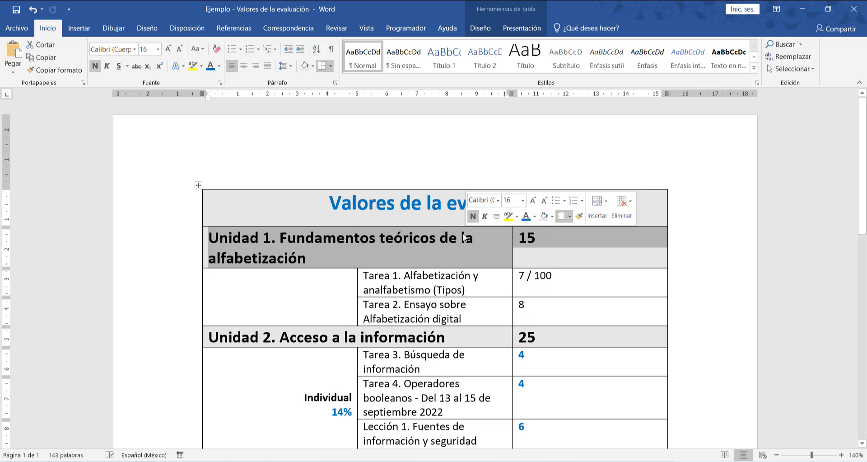
left_click(449, 261)
Retype the ending of Tarea 1's value so it reads "7 /100" and colour the whole value blue.
left_click_drag(564, 275, 524, 275)
key("BackSpace")
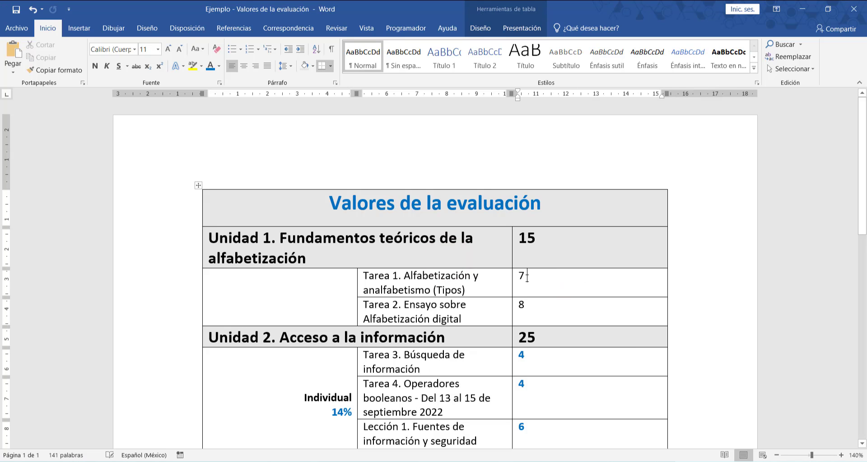
type("/100")
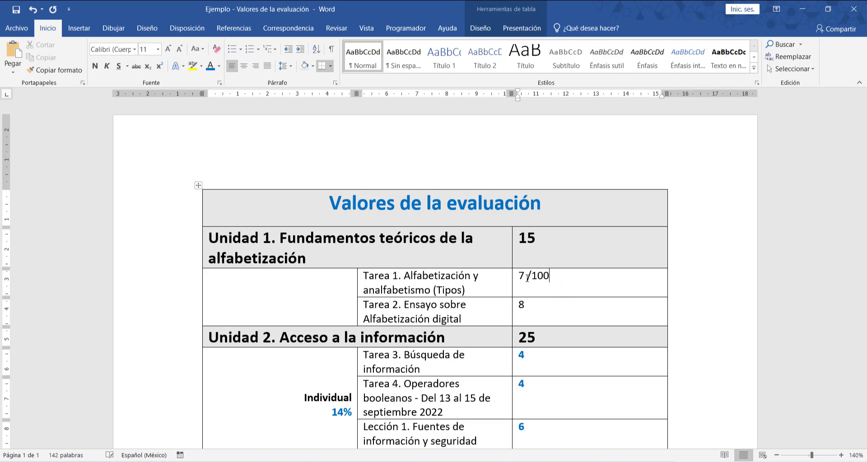
left_click_drag(551, 273, 519, 275)
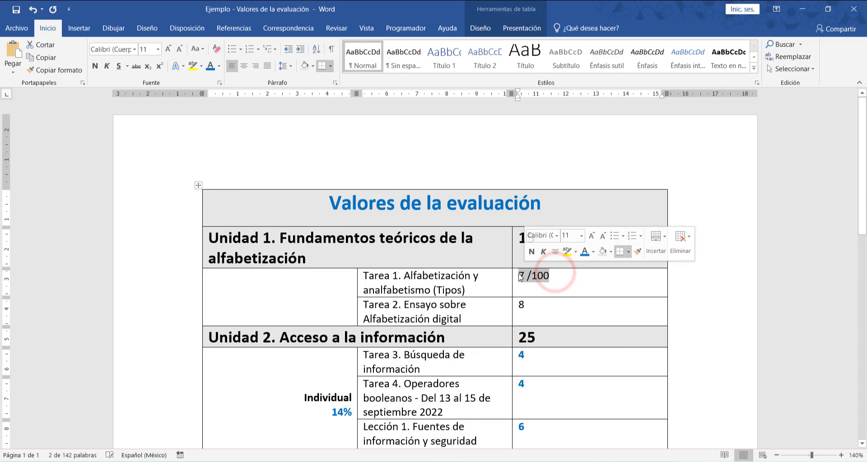
left_click(211, 67)
left_click(525, 276)
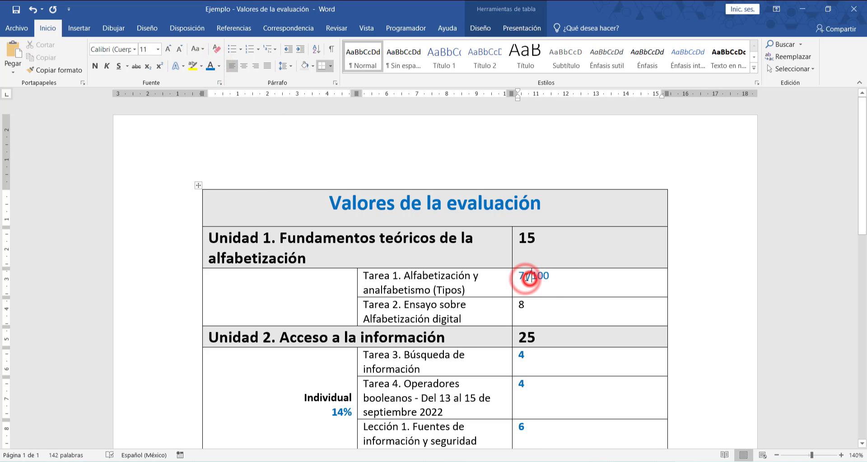
Highlight Tarea 1's 7 points, the Unidad 1 value and the TOTAL row to relate the task to the course total.
double_click(524, 276)
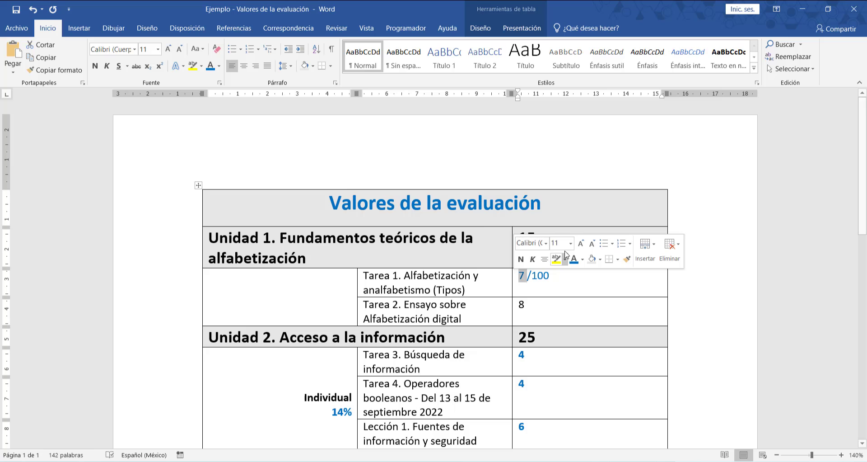
left_click(478, 236)
left_click_drag(509, 243, 547, 243)
left_click(497, 239)
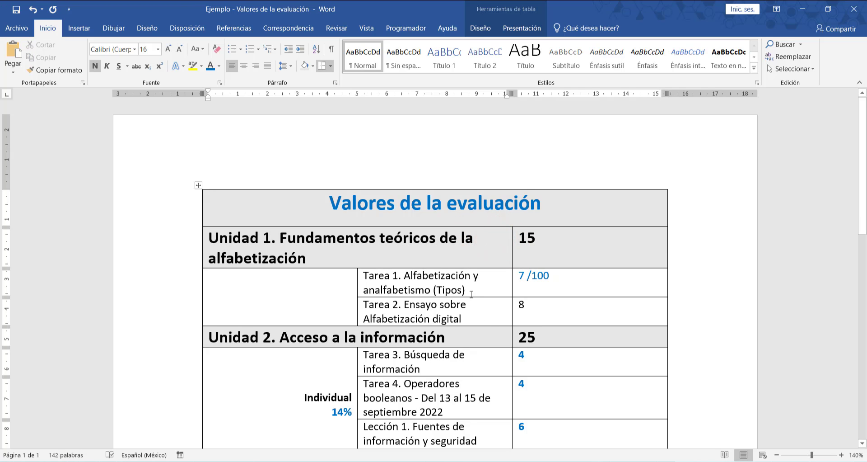
scroll(471, 294, "down", 10)
left_click(576, 290)
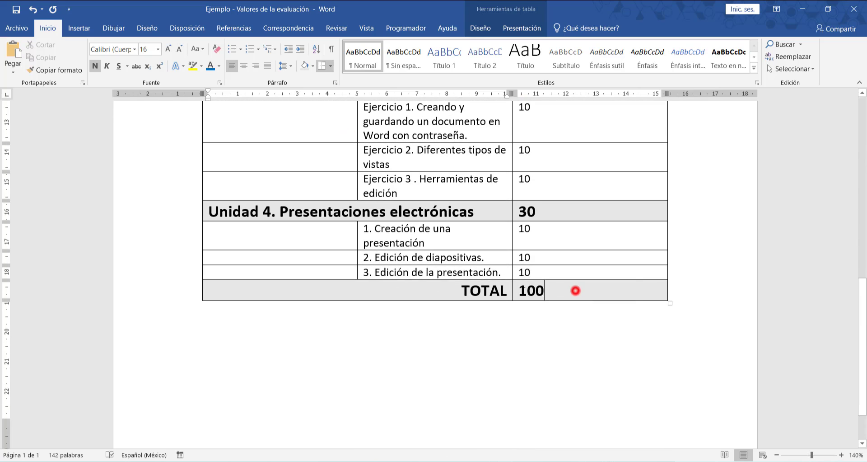
left_click_drag(575, 290, 426, 290)
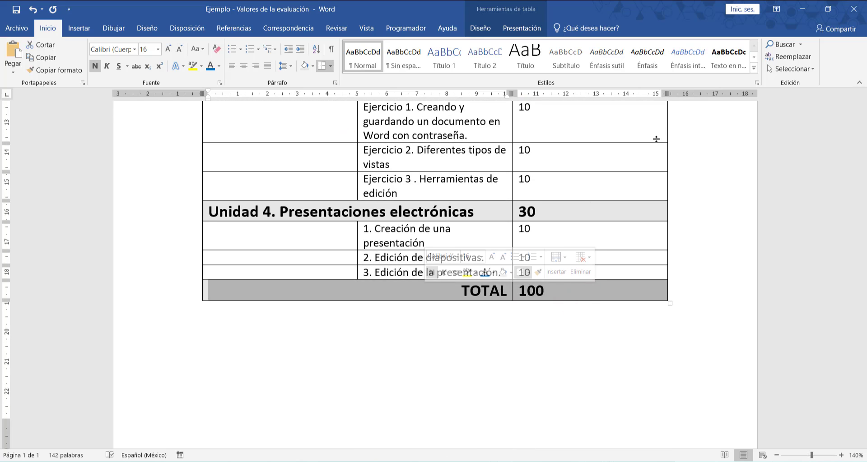
Return to Moodle in the browser and review the "Cálculo total (agregación)" setting of the course category.
left_click(801, 10)
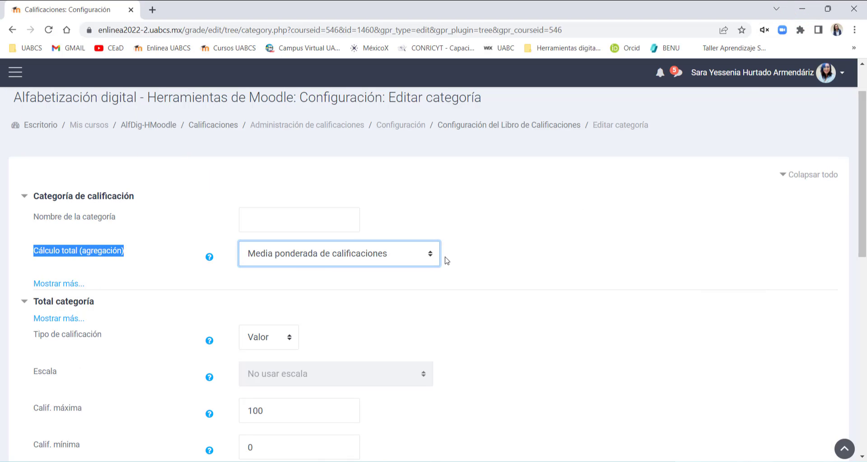
left_click(545, 260)
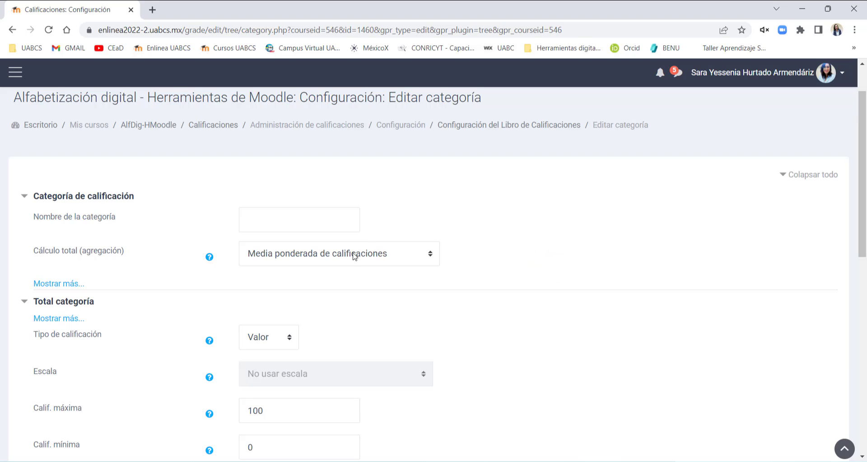
left_click_drag(34, 251, 145, 261)
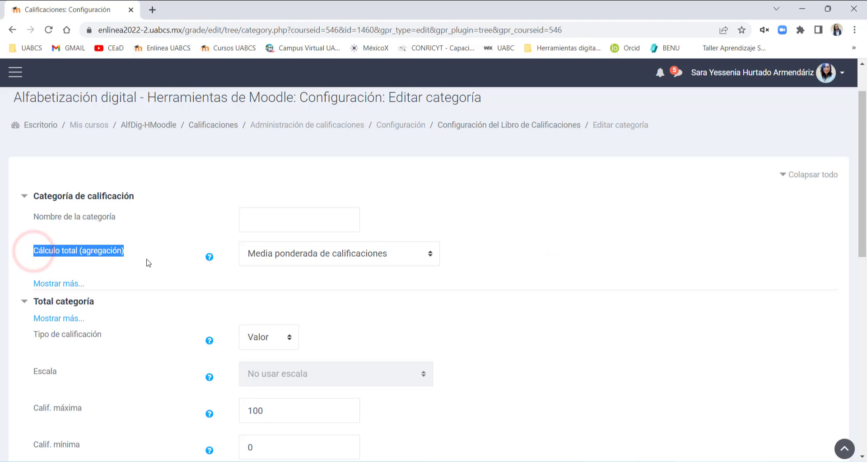
left_click(297, 260)
left_click(297, 260)
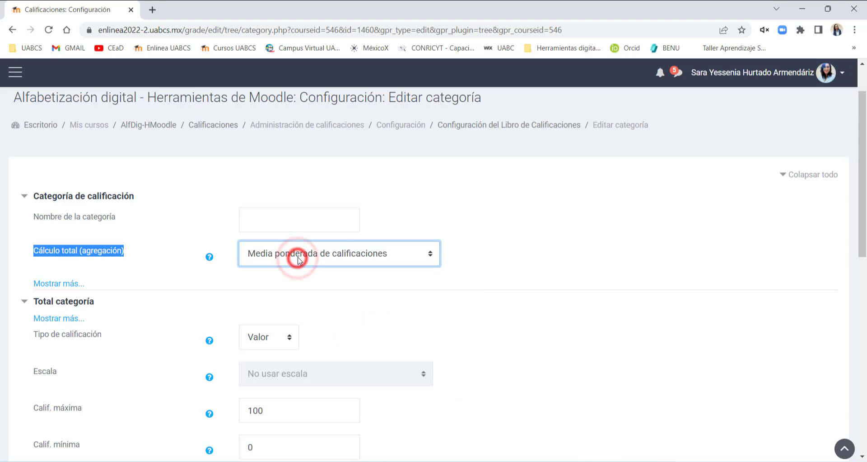
Expand the additional options of Categoría de calificación and toggle Excluir calificaciones vacías, leaving it enabled.
scroll(299, 261, "down", 1)
scroll(298, 261, "down", 2)
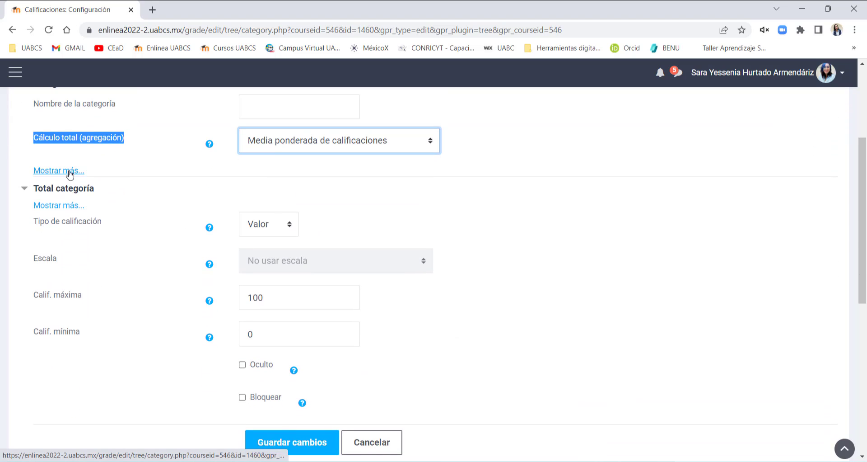
left_click(69, 174)
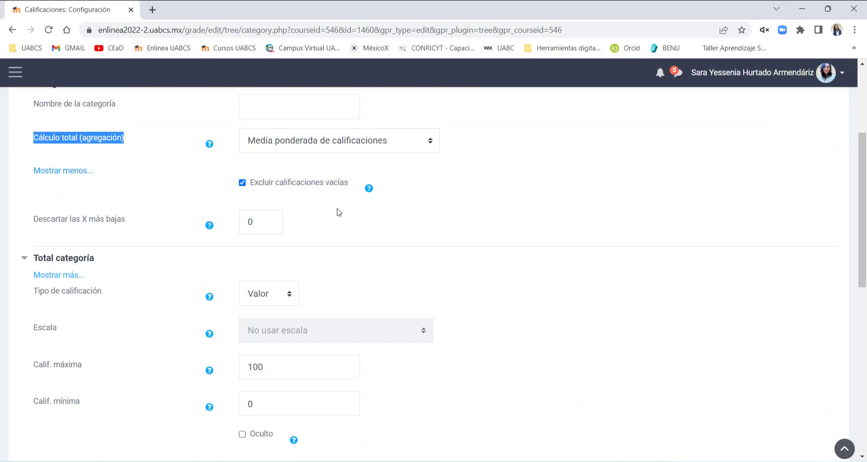
scroll(252, 181, "up", 1)
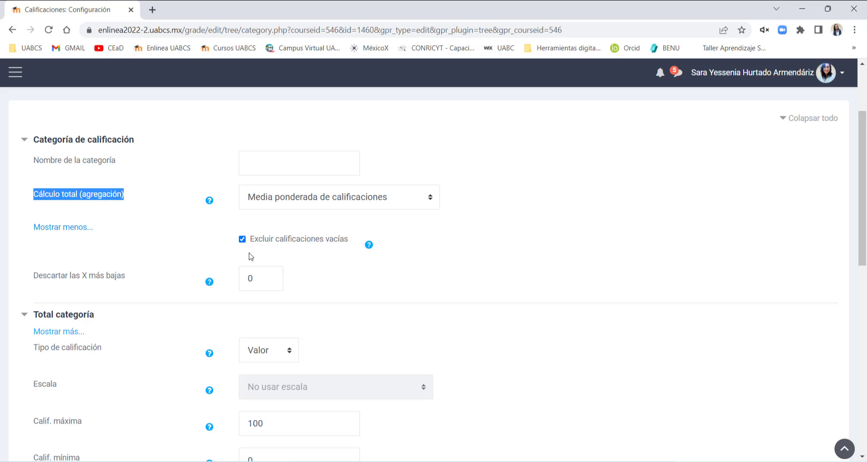
left_click(242, 239)
left_click(243, 239)
Expand the additional options of Total categoría and set Calificación aprobatoria to 60.
scroll(249, 249, "down", 3)
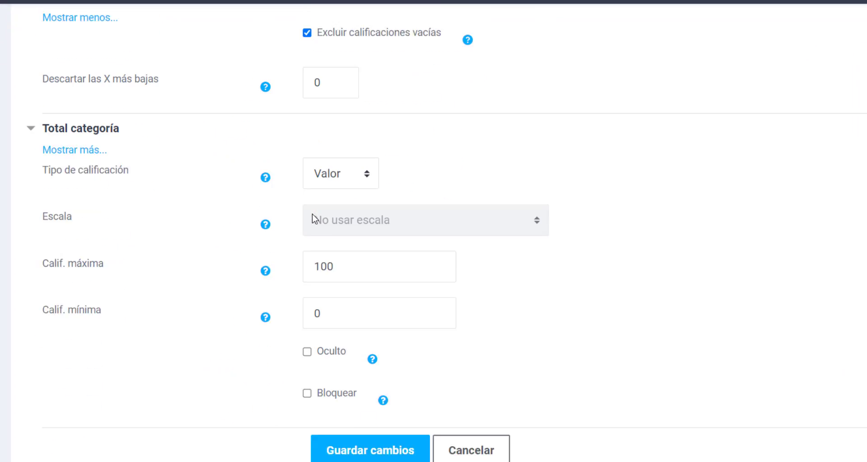
scroll(104, 217, "up", 1)
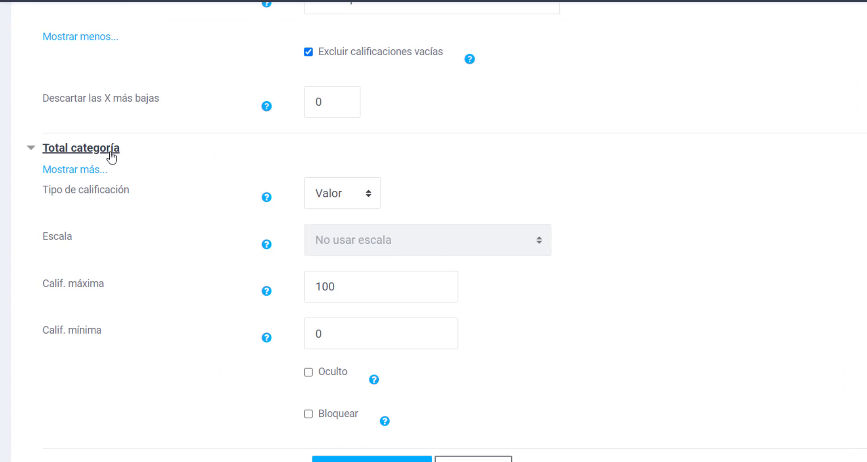
left_click(80, 172)
scroll(555, 215, "down", 3)
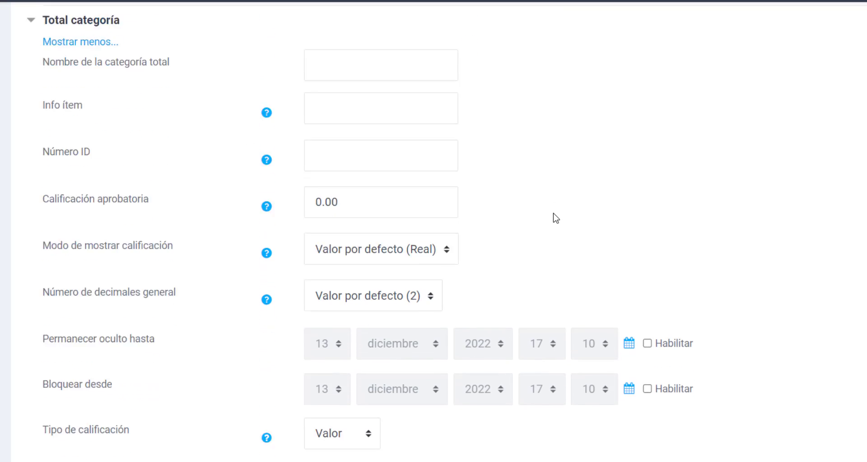
left_click_drag(42, 185, 194, 192)
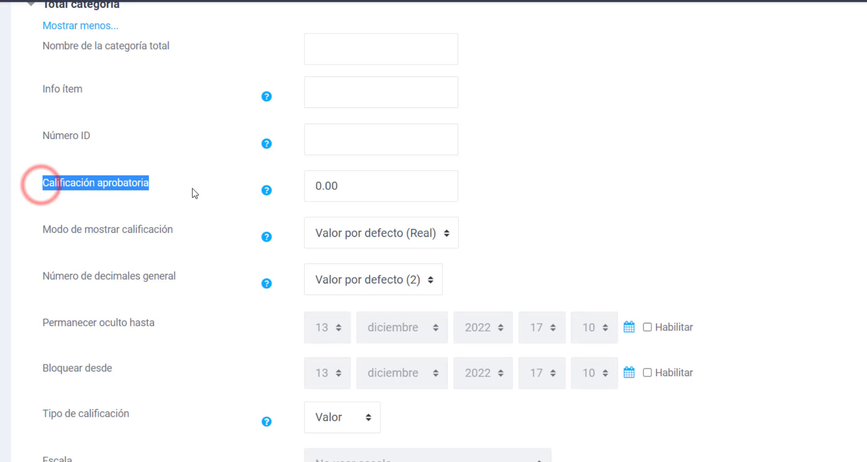
left_click(387, 186)
key("ctrl+a")
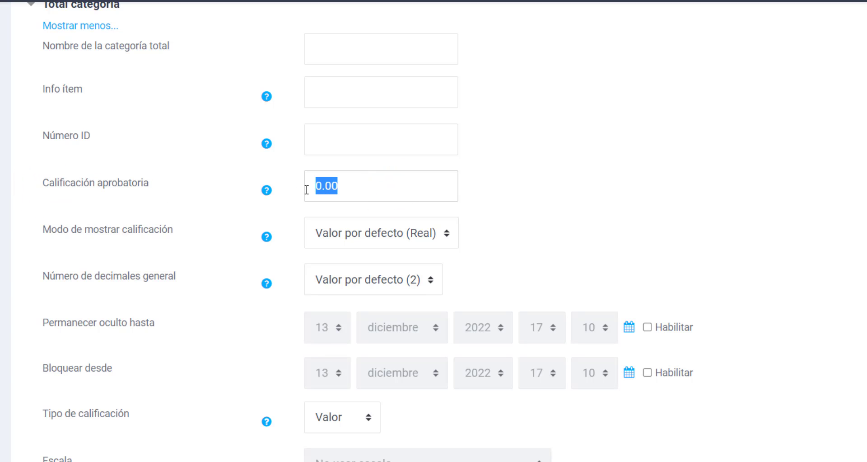
type("60")
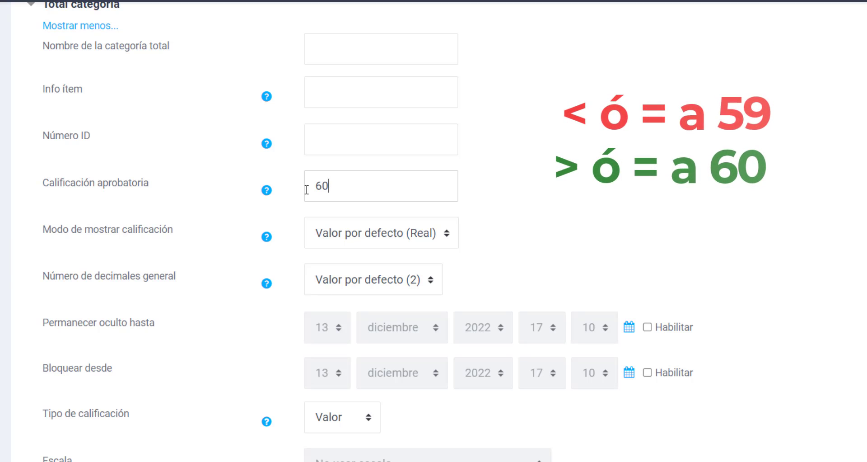
Review the choices available for Número de decimales general without changing the setting.
scroll(168, 210, "down", 2)
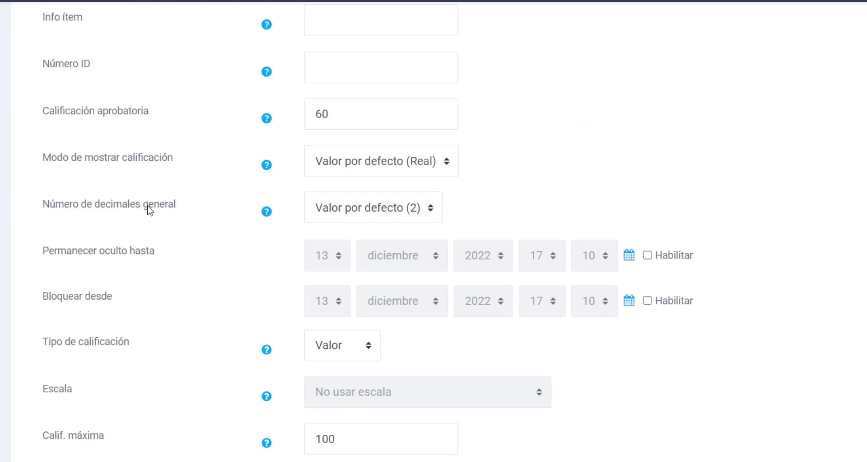
left_click(147, 204)
left_click(366, 208)
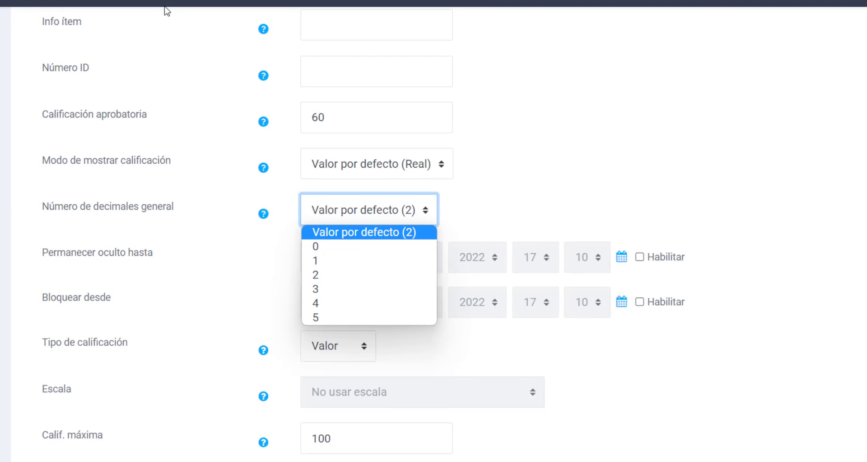
left_click(194, 28)
Open the course's Calificaciones report in a new browser tab and highlight the decimals of the first student's Tarea 2 grade.
scroll(198, 39, "up", 7)
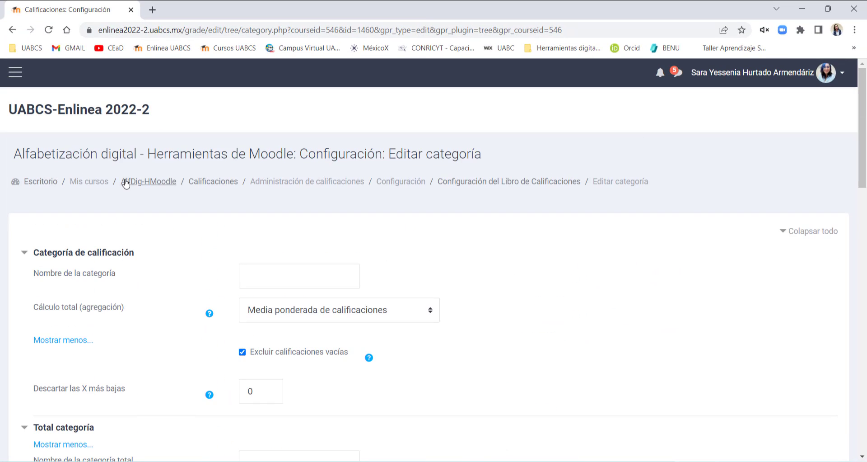
right_click(227, 185)
left_click(251, 191)
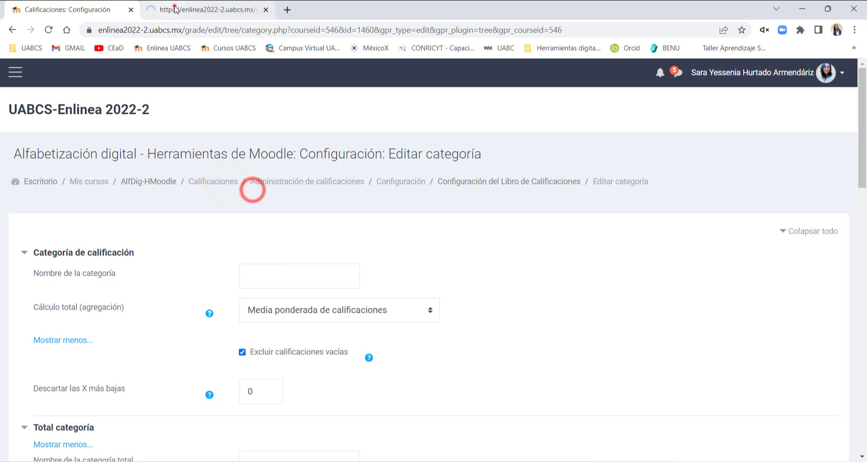
left_click(174, 9)
scroll(451, 291, "down", 4)
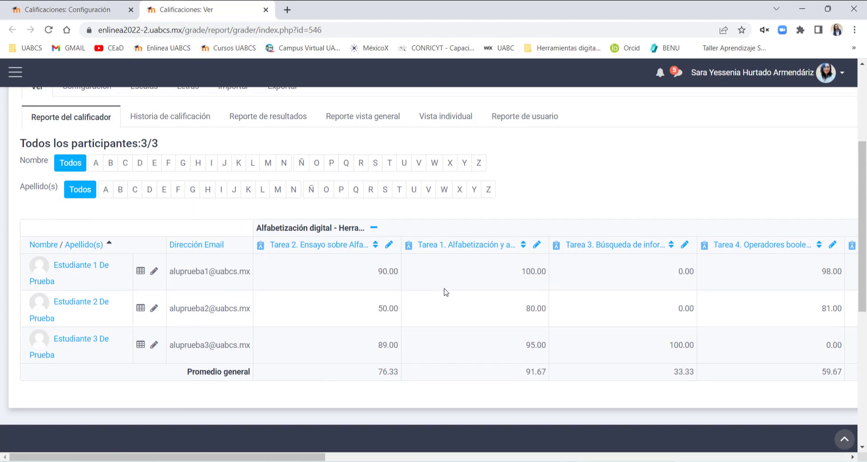
scroll(447, 291, "down", 1)
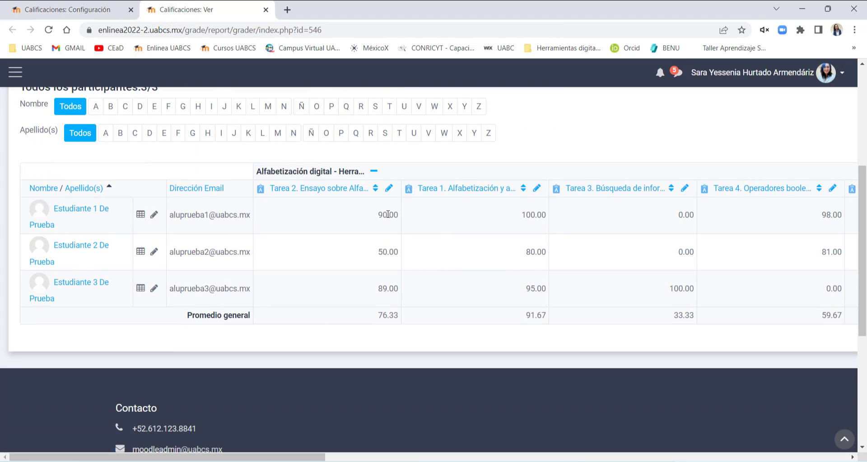
left_click_drag(387, 214, 398, 215)
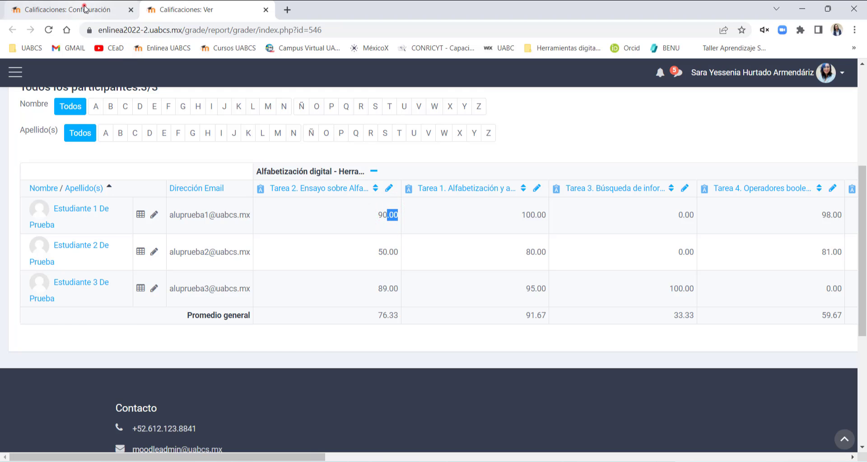
Return to the category settings and set Número de decimales general to 0.
left_click(85, 9)
scroll(368, 361, "down", 6)
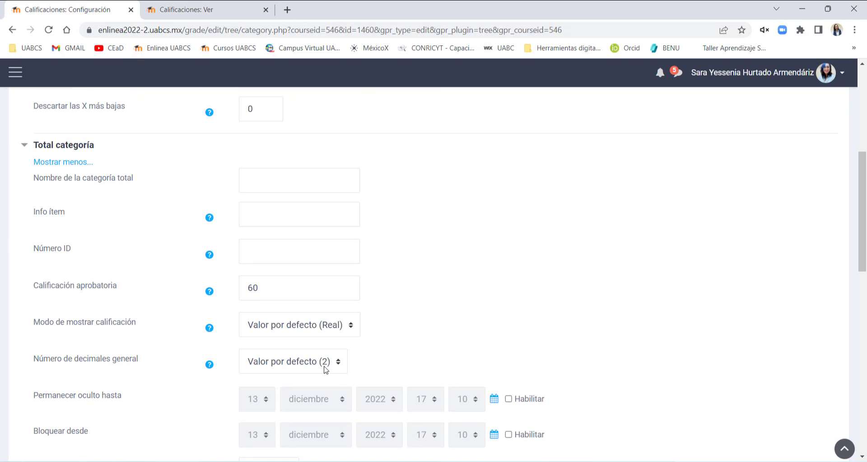
left_click(324, 368)
scroll(378, 361, "down", 1)
left_click(314, 308)
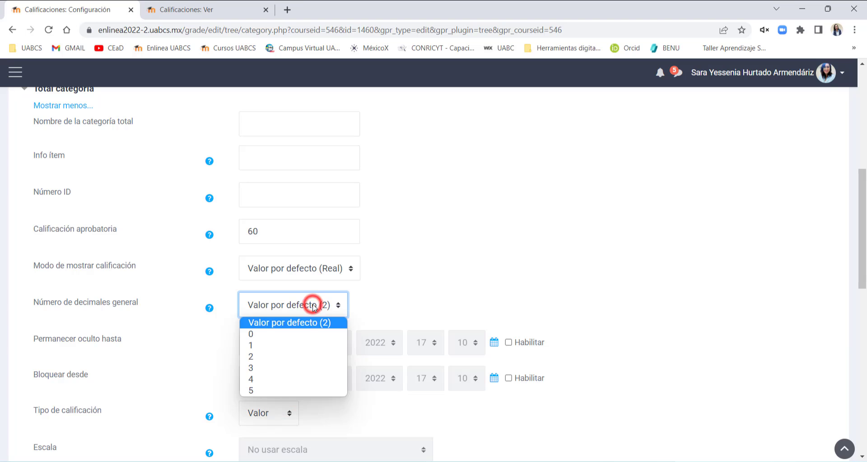
left_click(267, 342)
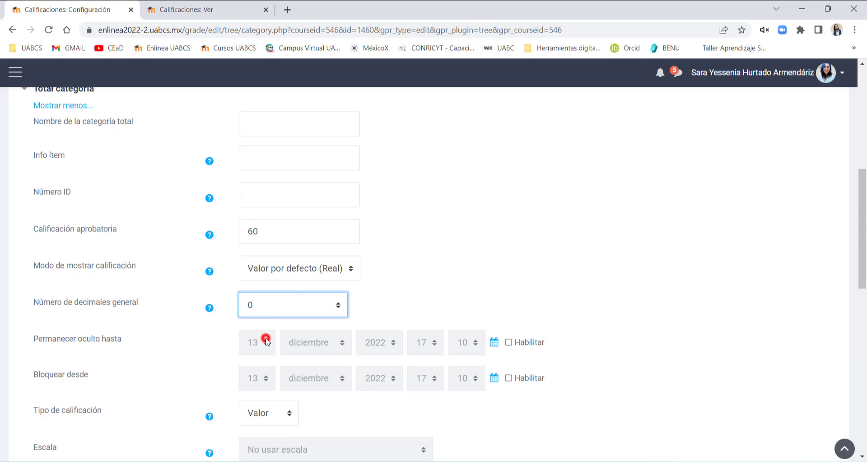
Go back to the grader report and highlight the whole-number part of the first student's Tarea 2 grade.
left_click(211, 9)
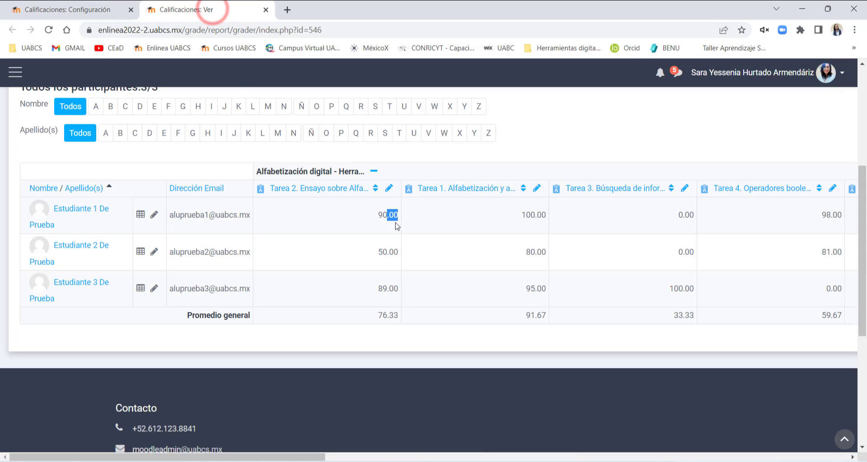
left_click_drag(387, 215, 375, 213)
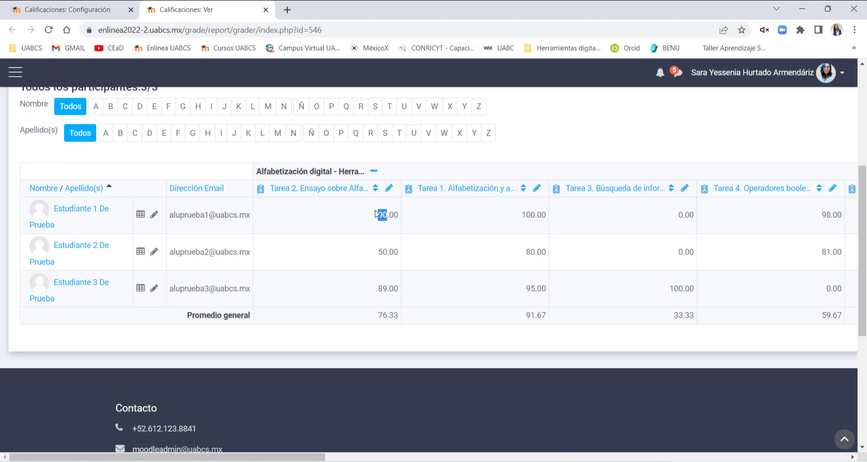
left_click_drag(394, 214, 379, 215)
Return to the category settings, reselect 0 for Número de decimales general and save the category changes.
left_click(88, 8)
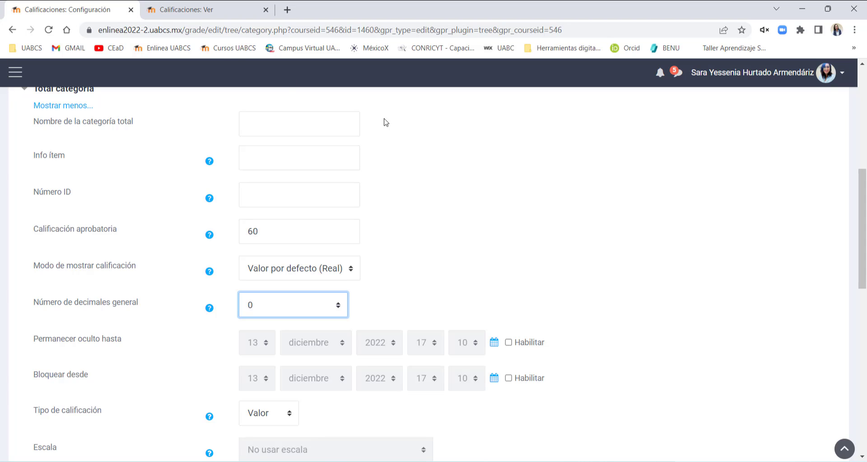
scroll(411, 249, "down", 1)
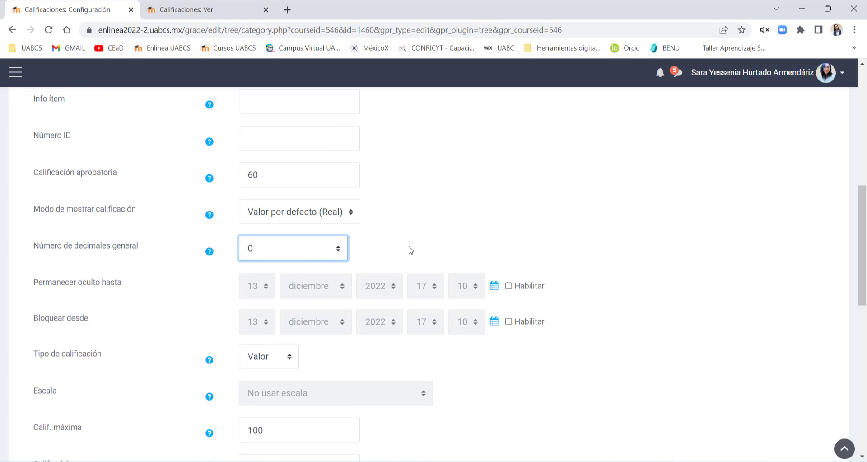
left_click_drag(85, 251, 131, 248)
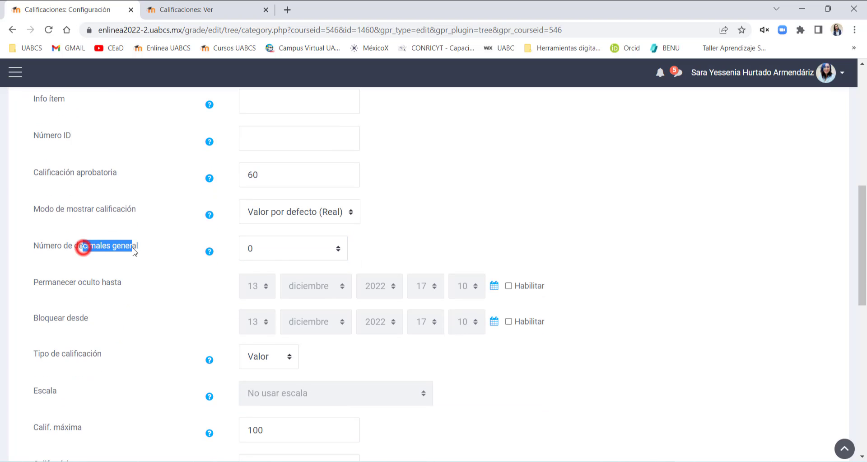
left_click(286, 251)
left_click(269, 279)
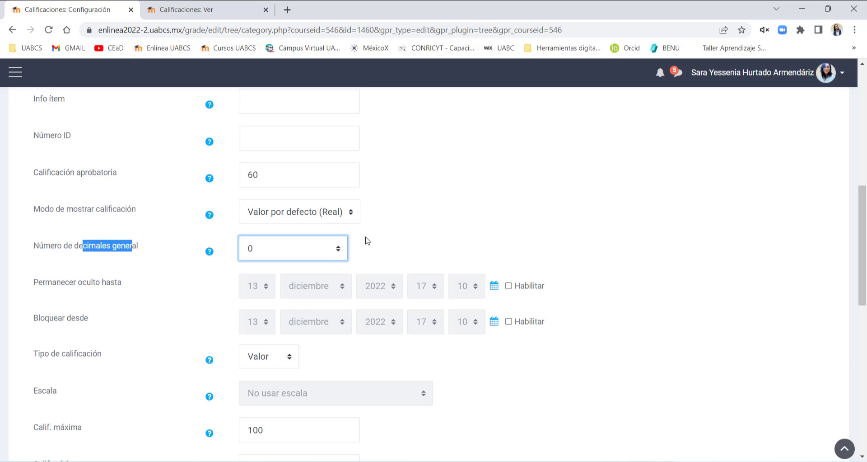
scroll(371, 243, "down", 4)
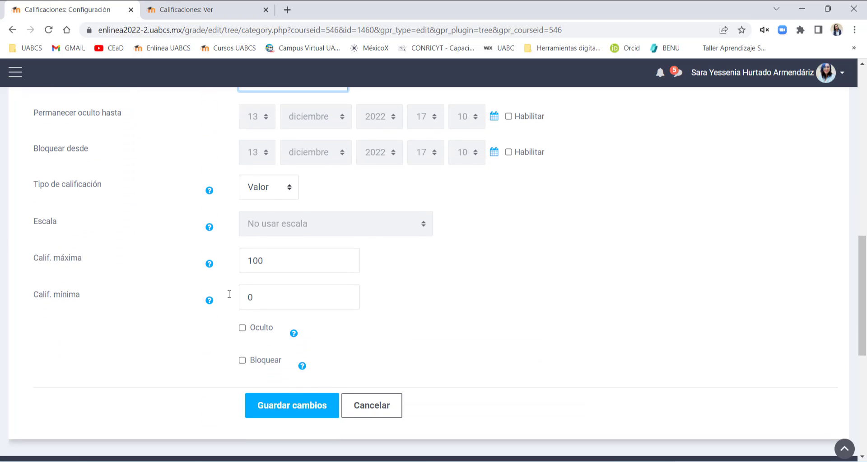
left_click(306, 411)
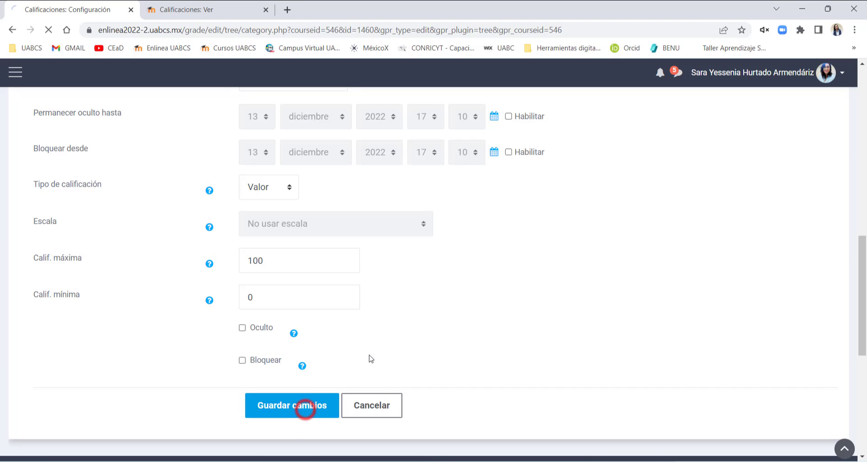
Examine Tarea 2's weight in the Ponderaciones column and the maximum grade of Total del curso.
scroll(451, 322, "down", 2)
scroll(451, 322, "down", 2)
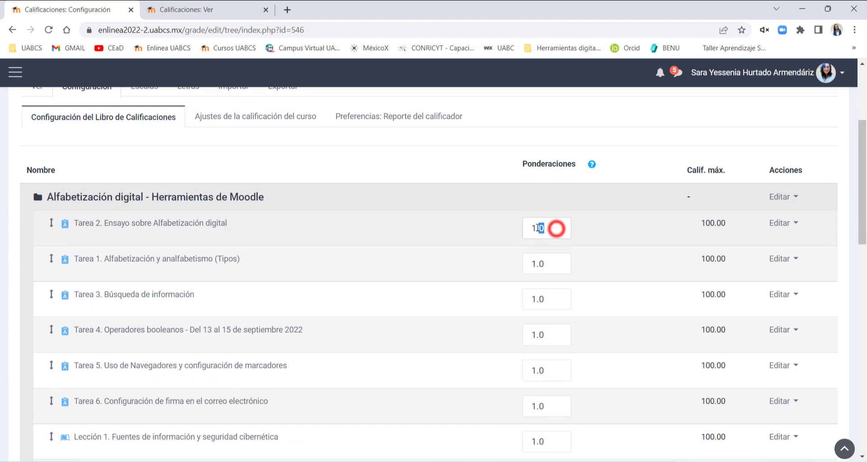
left_click_drag(538, 227, 532, 228)
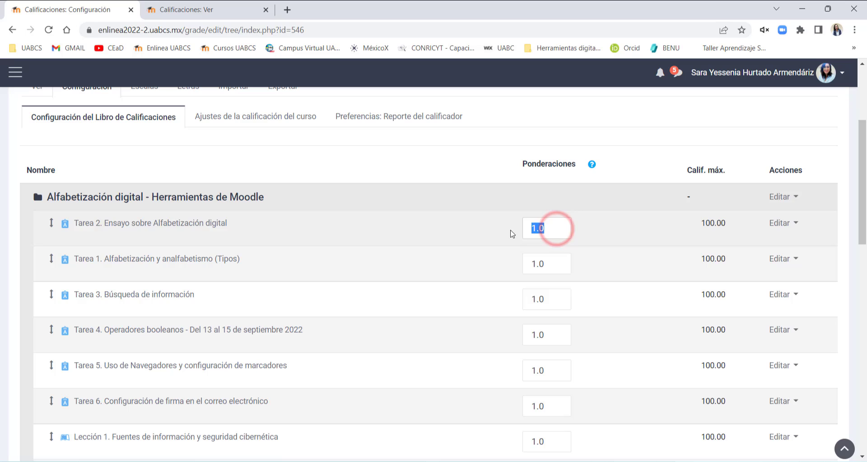
left_click(560, 230)
left_click(604, 230)
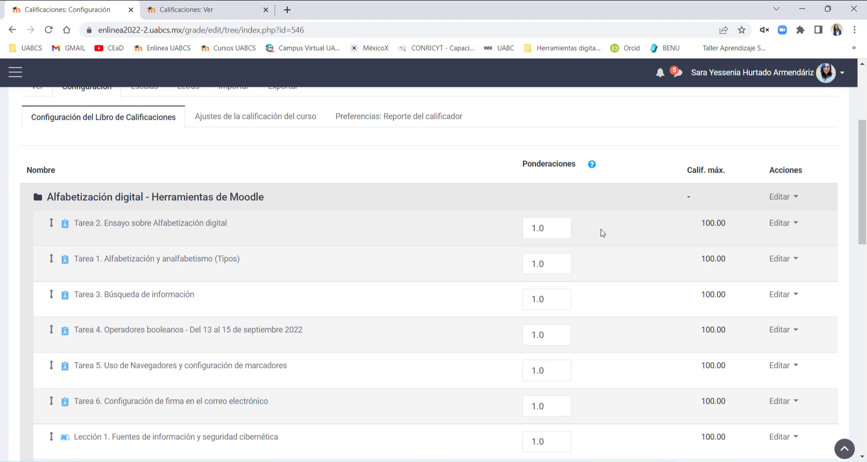
scroll(633, 239, "down", 8)
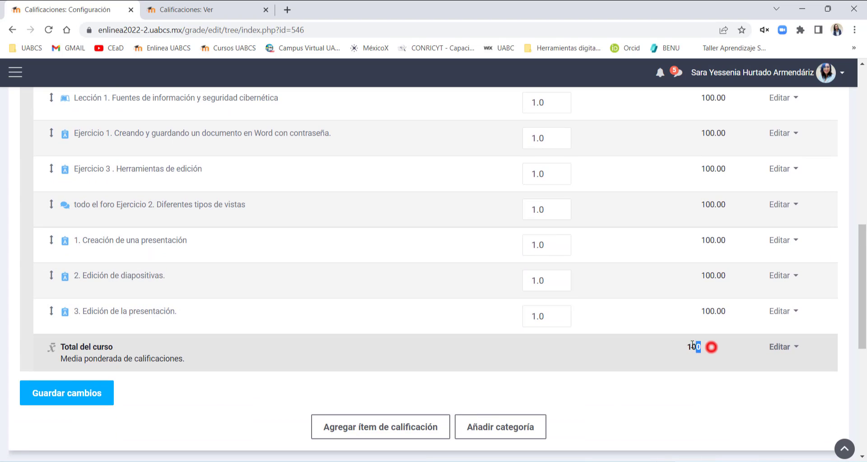
left_click_drag(692, 344, 677, 346)
scroll(600, 354, "up", 8)
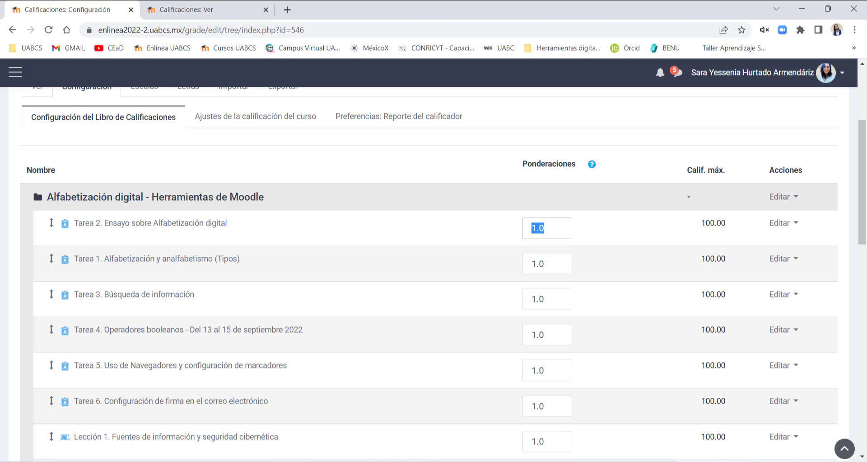
Switch to the Word evaluation table and arrange it side by side with the Moodle gradebook in Chrome.
key("alt+Tab")
scroll(544, 348, "up", 9)
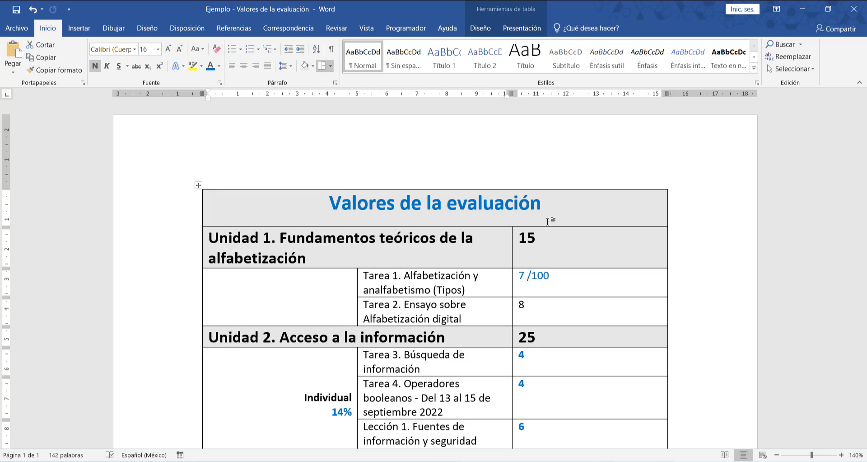
left_click_drag(357, 8, 1, 150)
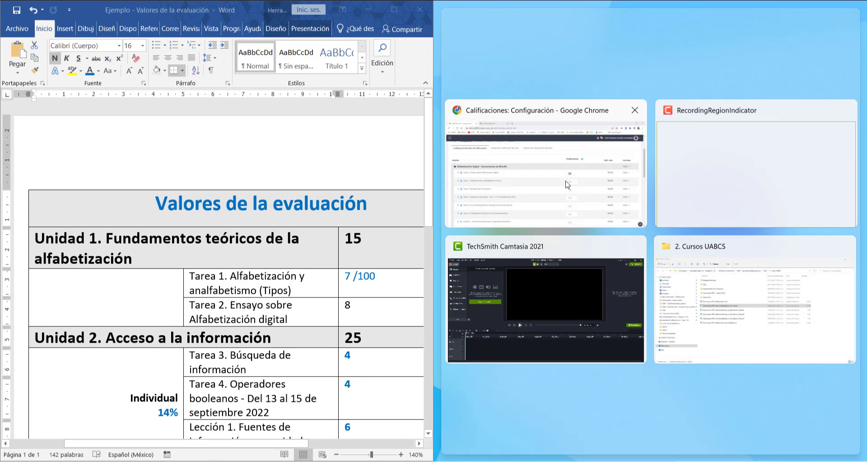
left_click(550, 176)
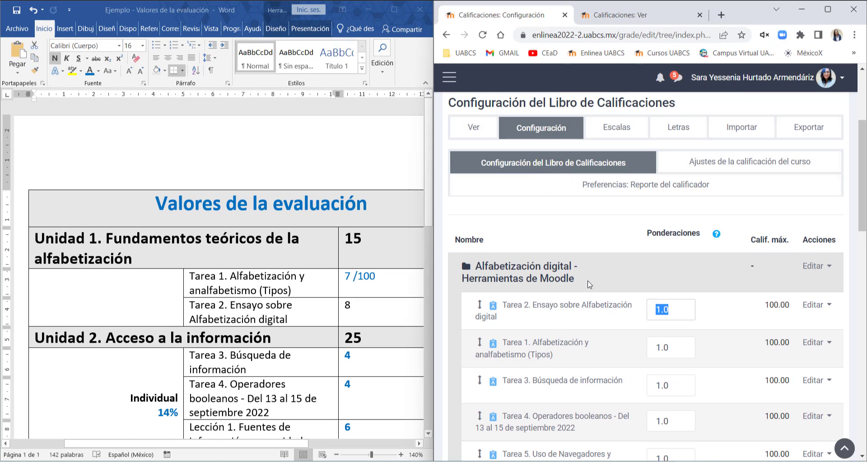
Highlight the Unidad 1 row with its value in the Word evaluation table, and select its heading text.
left_click(387, 255)
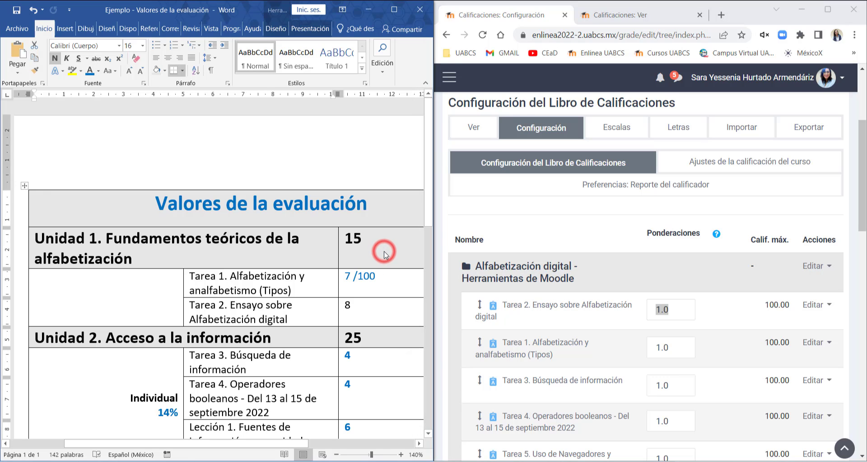
left_click_drag(63, 247, 352, 240)
scroll(339, 321, "down", 2)
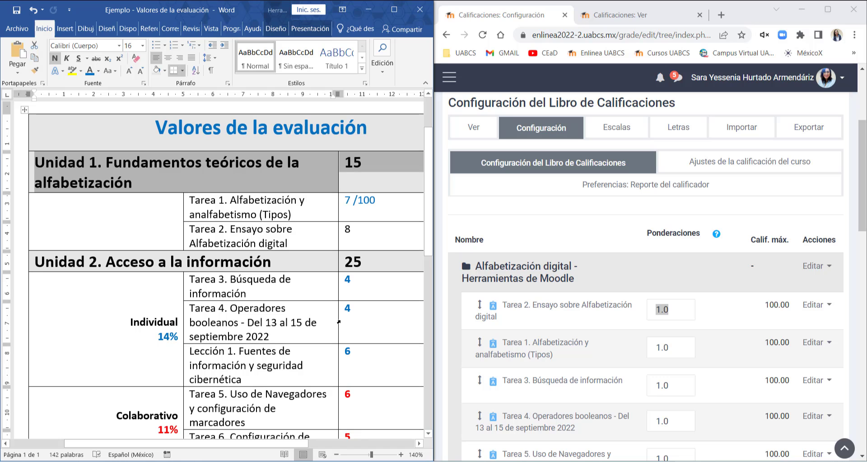
left_click(116, 180)
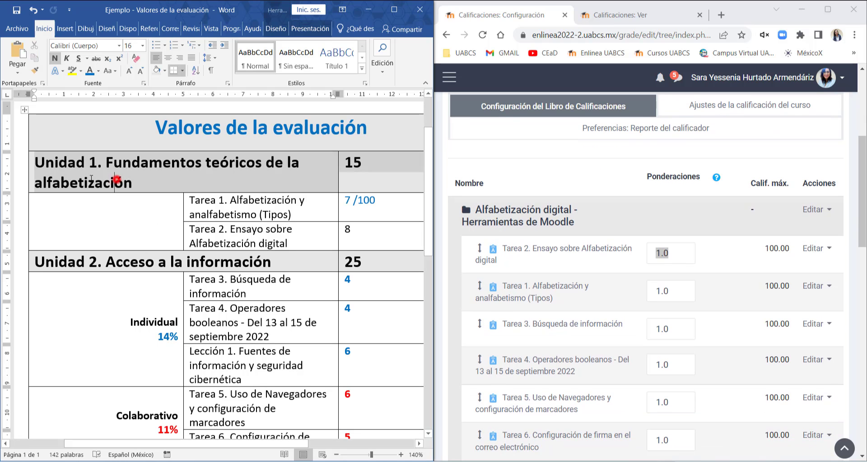
triple_click(117, 180)
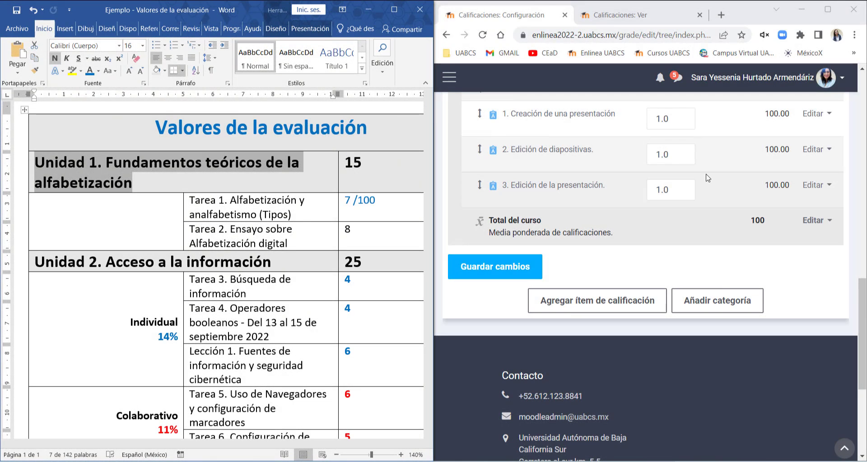
Start a new grade category named with the heading copied from Word, "Unidad 1. Fundamentos teóricos de la alfabetización".
left_click(718, 301)
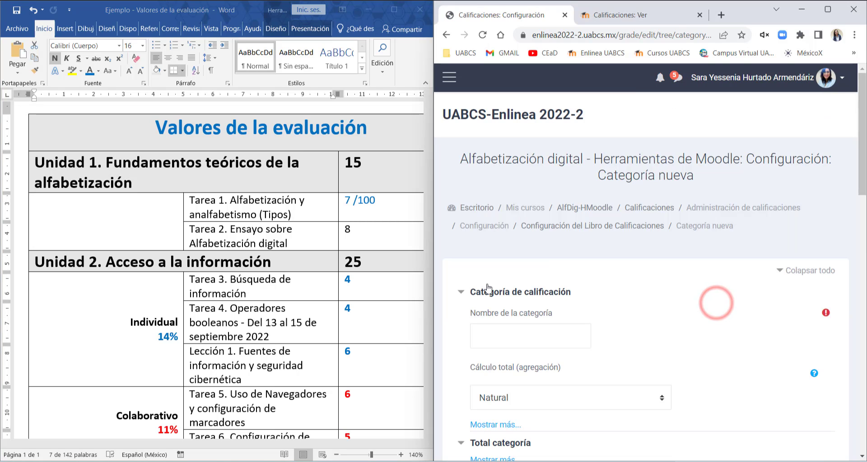
triple_click(143, 185)
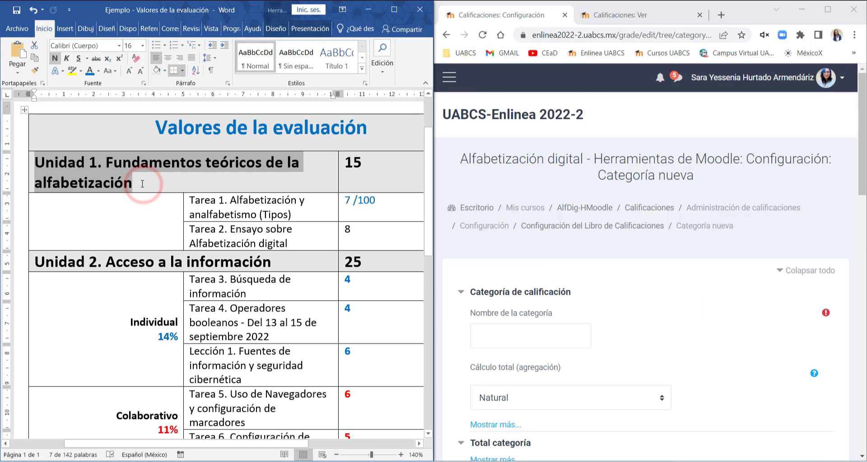
right_click(106, 166)
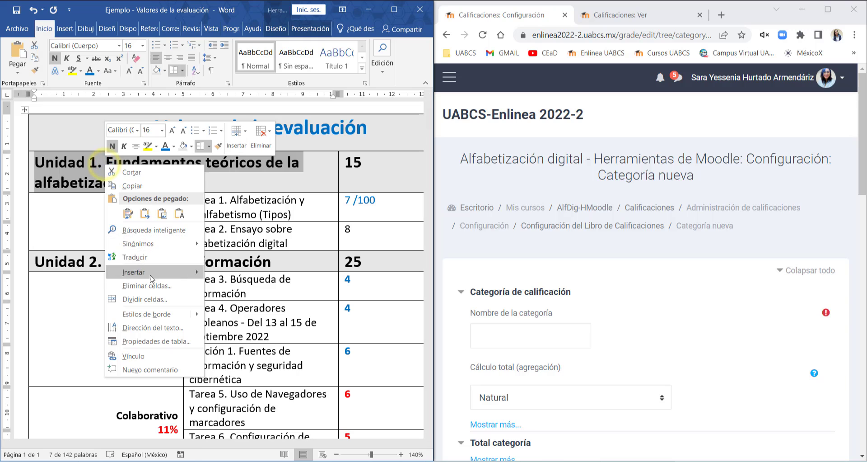
left_click(148, 186)
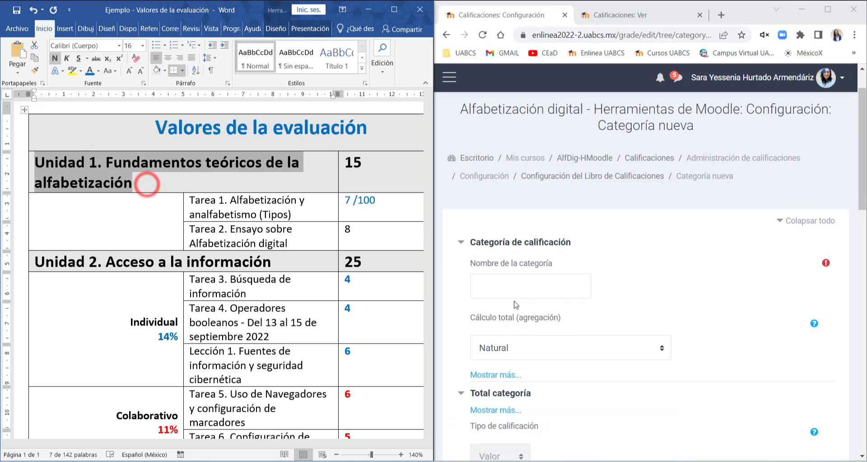
left_click(502, 283)
key("ctrl+v")
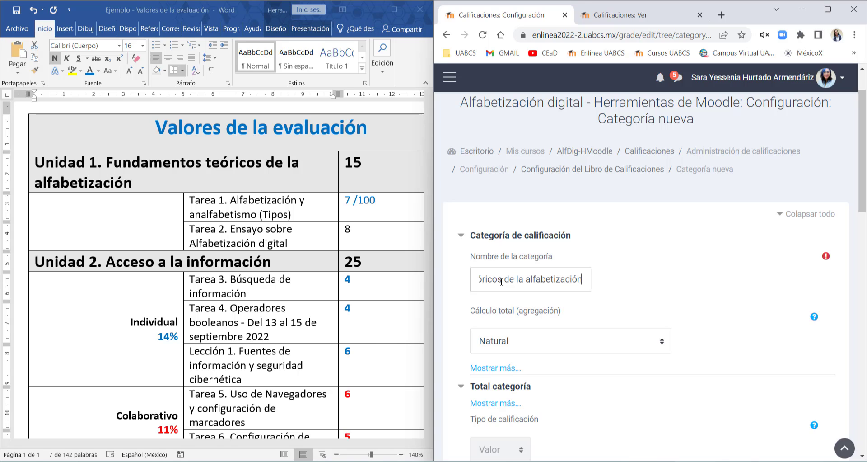
left_click(621, 274)
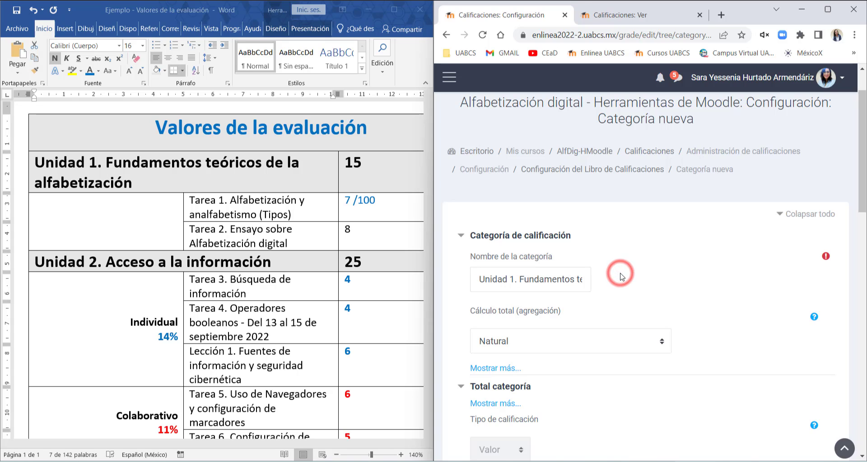
Set the Unidad 1 category's Cálculo total (agregación) to Media ponderada de calificaciones.
left_click(564, 345)
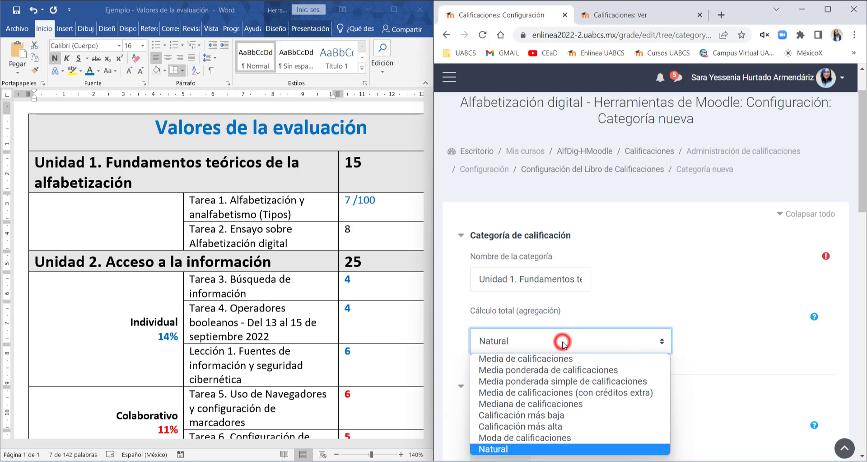
scroll(562, 342, "down", 1)
left_click(550, 289)
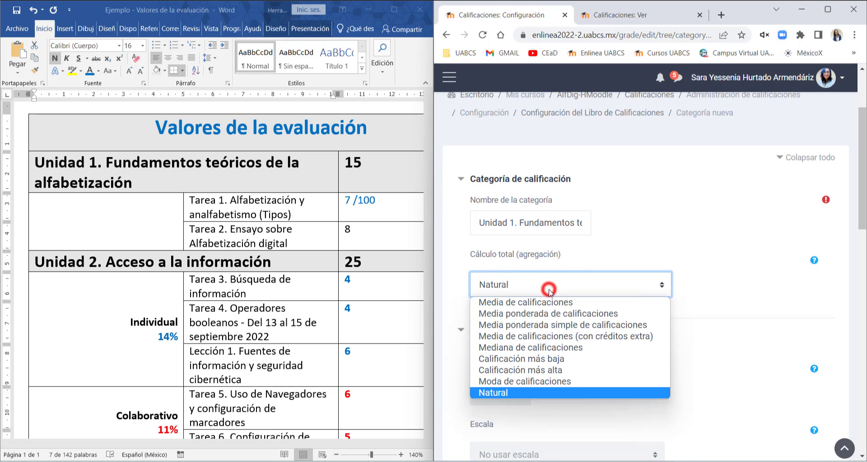
left_click(555, 314)
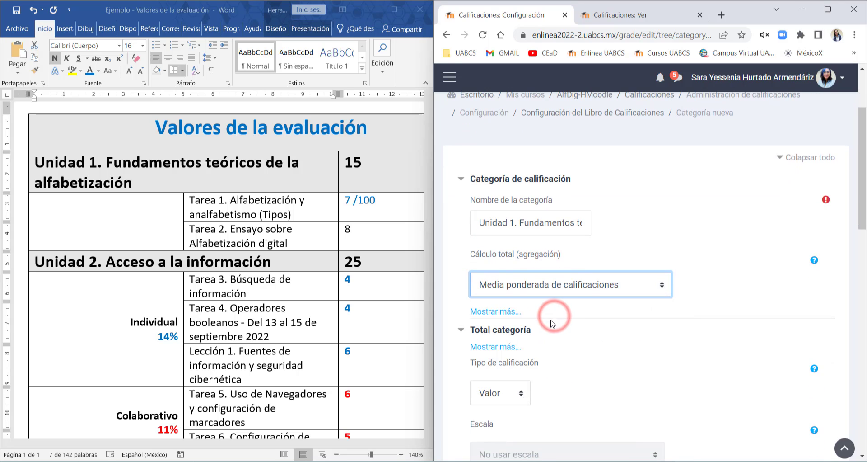
Show the extra Total categoría settings, set Calificación aprobatoria to 60 and Número de decimales general to 0.
scroll(554, 320, "down", 2)
left_click(493, 234)
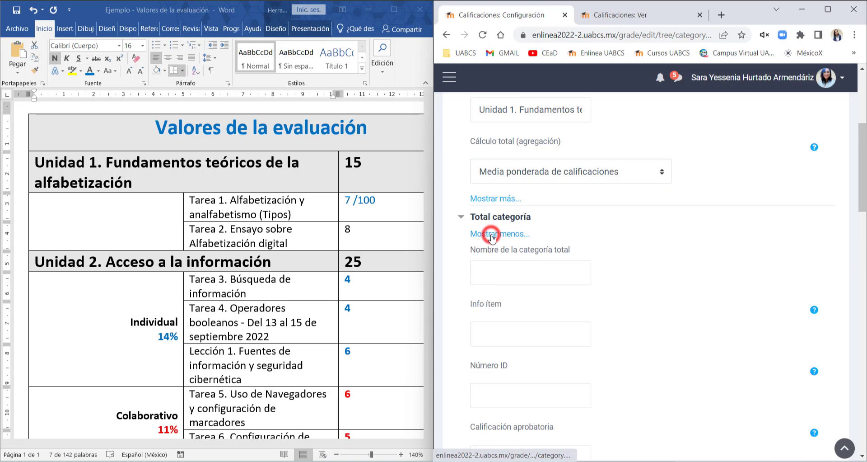
scroll(512, 300, "down", 2)
scroll(511, 300, "down", 2)
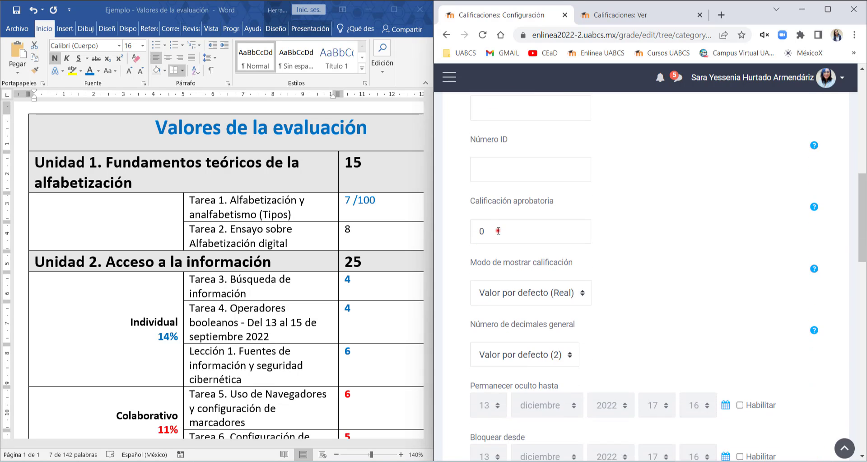
left_click(498, 231)
key("BackSpace")
type("60")
scroll(555, 281, "down", 2)
left_click(549, 243)
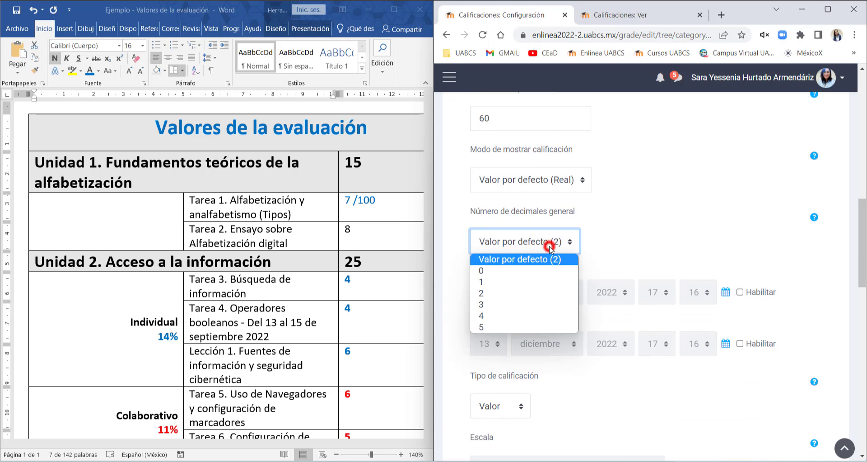
left_click(492, 272)
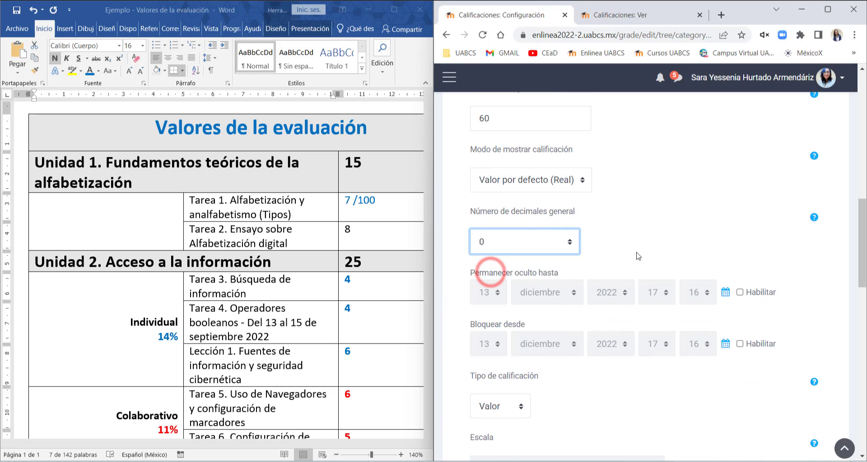
Save the Unidad 1 category and locate it with its total in the gradebook list.
scroll(639, 257, "down", 2)
scroll(632, 285, "up", 3)
scroll(625, 314, "down", 10)
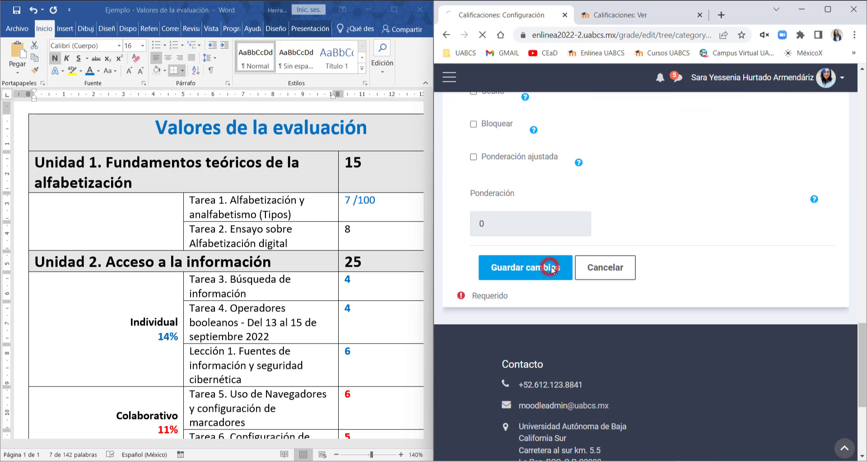
scroll(614, 316, "down", 15)
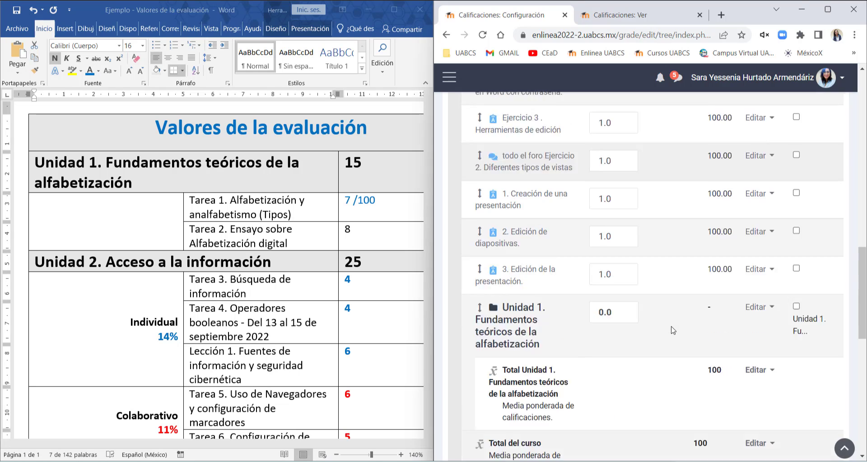
scroll(674, 330, "down", 3)
scroll(673, 330, "up", 2)
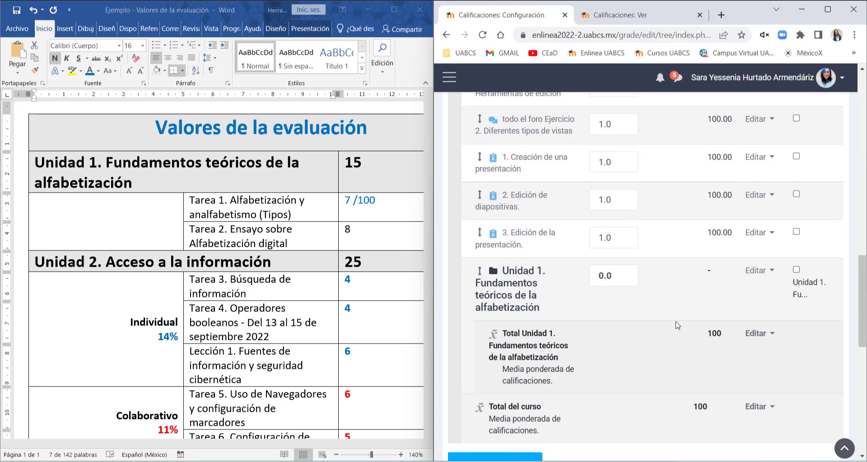
Copy the heading "Unidad 2. Acceso a la información" from the Word table and use it to name a new grade category.
mouse_move(432, 304)
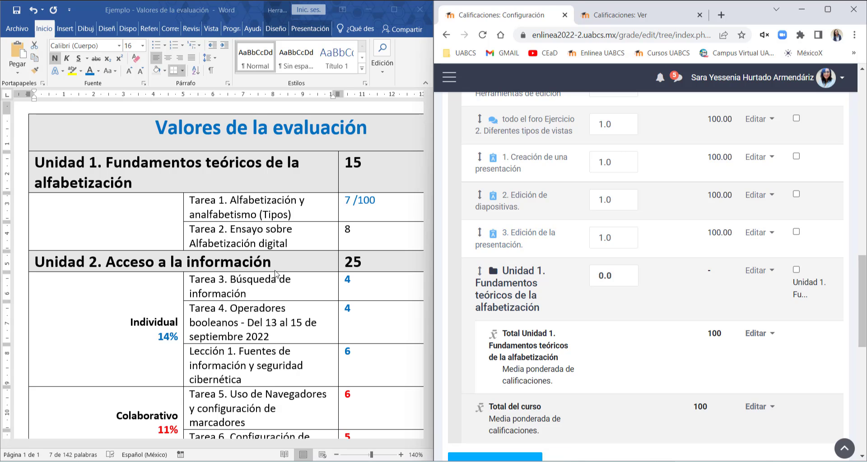
scroll(275, 222, "down", 1)
left_click_drag(275, 222, 10, 231)
key("ctrl+c")
scroll(650, 270, "down", 10)
left_click(710, 247)
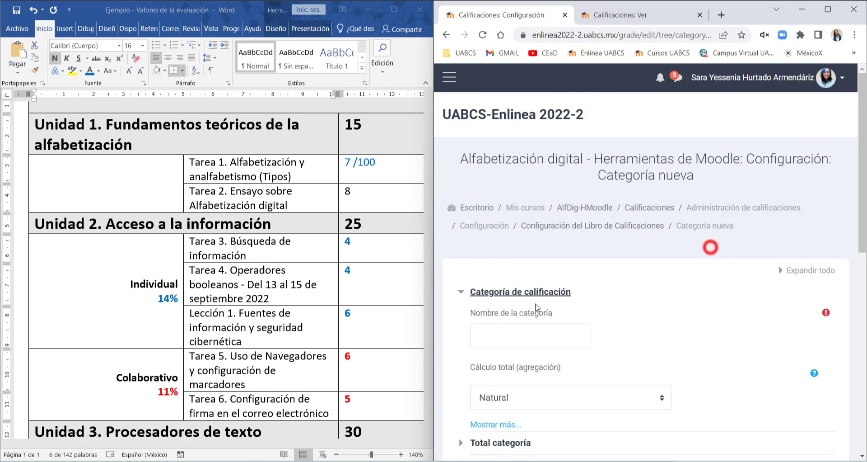
scroll(496, 280, "down", 1)
left_click(496, 283)
key("ctrl+v")
Set the Unidad 2 category's aggregation to Media ponderada de calificaciones and review its Total categoría settings.
scroll(578, 284, "down", 1)
left_click(533, 281)
left_click(539, 310)
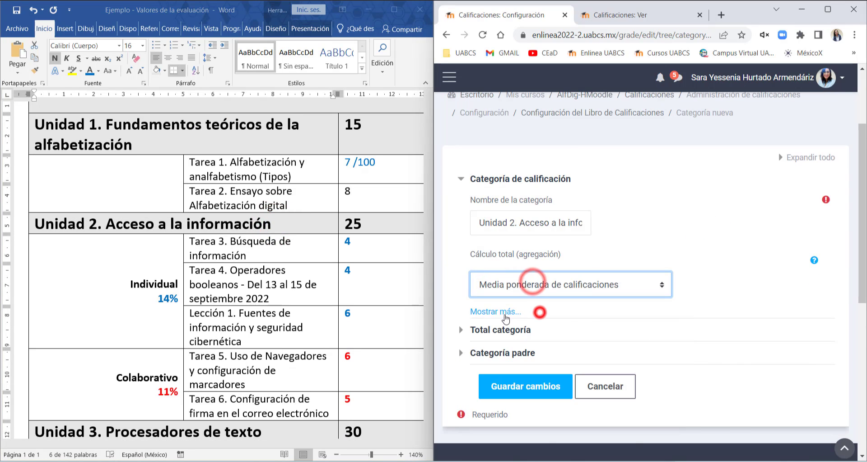
left_click(503, 310)
scroll(503, 309, "down", 4)
left_click(499, 197)
scroll(527, 222, "down", 2)
scroll(528, 222, "down", 2)
scroll(513, 257, "up", 5)
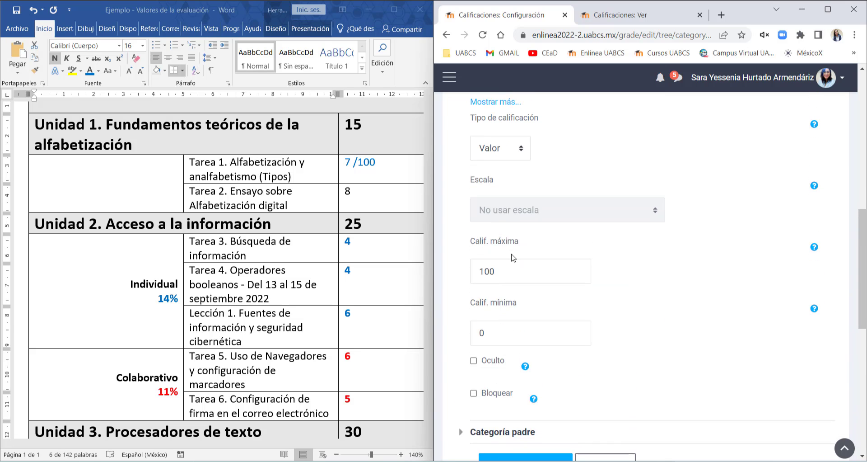
scroll(520, 256, "down", 5)
scroll(519, 256, "down", 2)
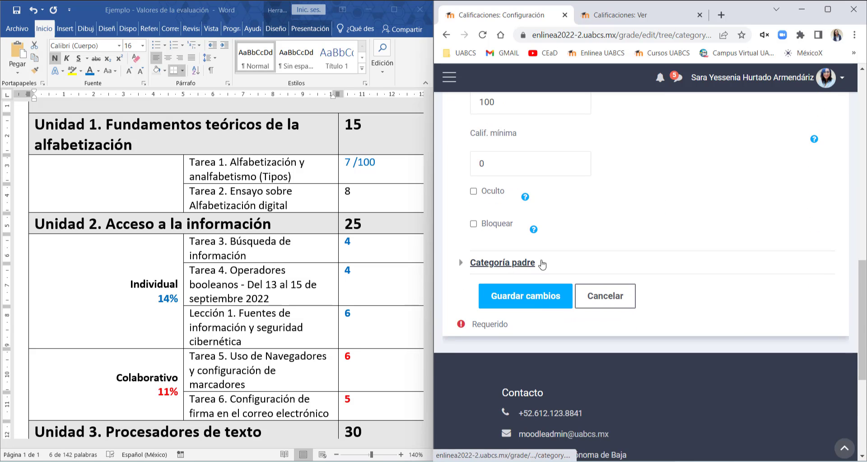
Save the Unidad 2 category and check the Unidad 1 and Unidad 2 categories in the gradebook list.
left_click(541, 298)
scroll(642, 351, "down", 10)
scroll(643, 351, "down", 7)
left_click(518, 184)
left_click(524, 303)
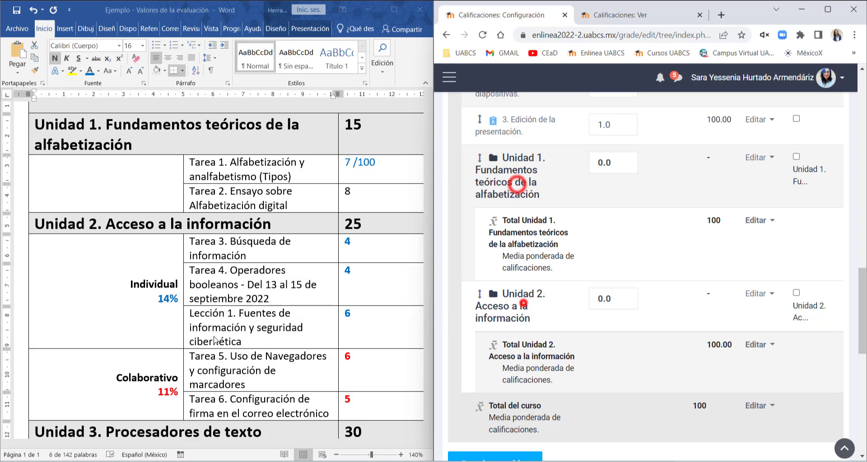
Copy the heading "Unidad 3. Procesadores de texto" from the Word table and use it to name a new grade category.
scroll(248, 278, "down", 3)
left_click(268, 279)
left_click_drag(267, 279, 38, 281)
scroll(727, 302, "down", 6)
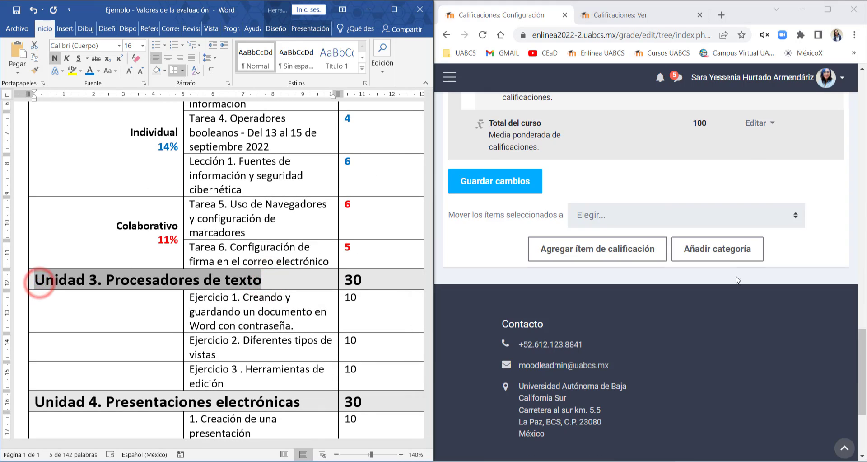
left_click(720, 246)
scroll(696, 280, "down", 1)
left_click(499, 274)
key("ctrl+v")
Set the Unidad 3 category's aggregation to Media ponderada de calificaciones.
left_click(533, 341)
left_click(537, 368)
scroll(538, 369, "down", 3)
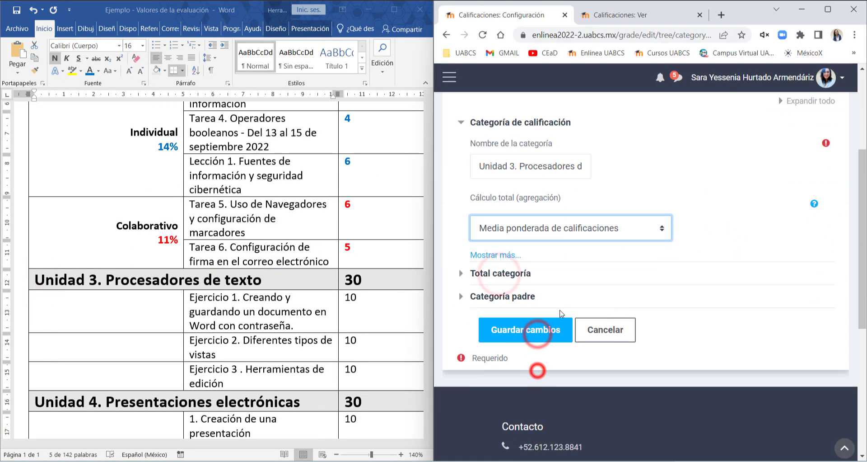
Set the Unidad 3 category's Calificación aprobatoria to 60 and Número de decimales general to 0, and save it.
left_click(500, 273)
scroll(509, 277, "down", 1)
scroll(509, 277, "down", 8)
left_click(489, 232)
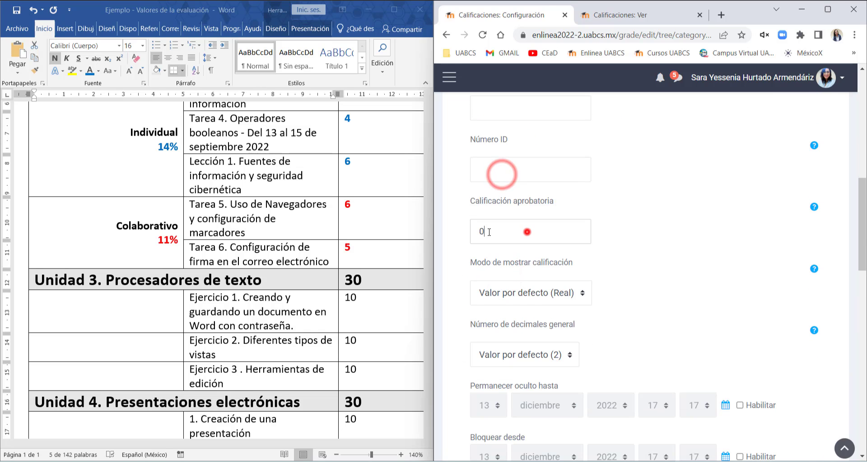
type("60")
left_click(520, 354)
left_click(480, 381)
scroll(519, 384, "down", 8)
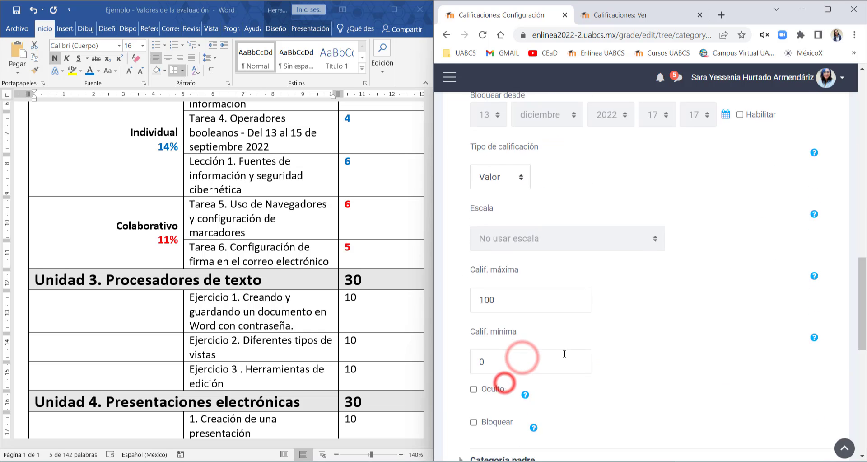
scroll(542, 361, "down", 5)
left_click(523, 267)
Copy the heading "Unidad 4. Presentaciones electrónicas" from the Word table and start a new grade category for it.
scroll(201, 318, "down", 3)
left_click_drag(35, 248, 293, 255)
scroll(641, 330, "down", 14)
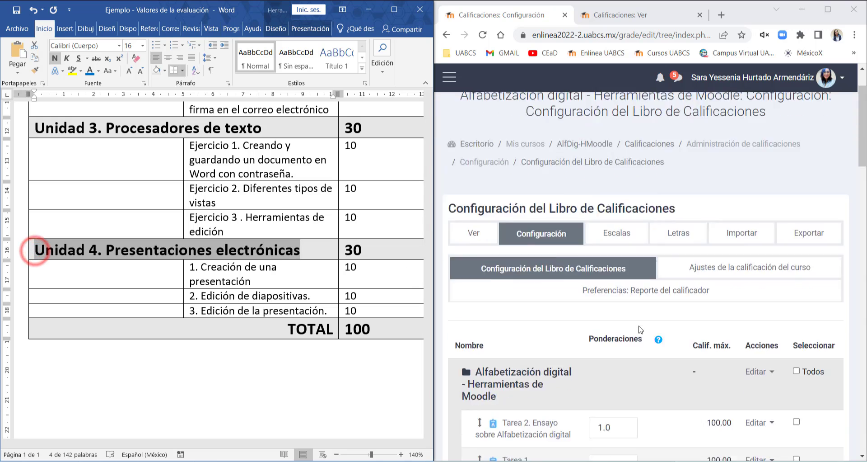
scroll(697, 367, "down", 10)
left_click(716, 247)
Set the Unidad 4 category's aggregation to Media ponderada de calificaciones, save it and locate the unit categories in the gradebook.
left_click(532, 391)
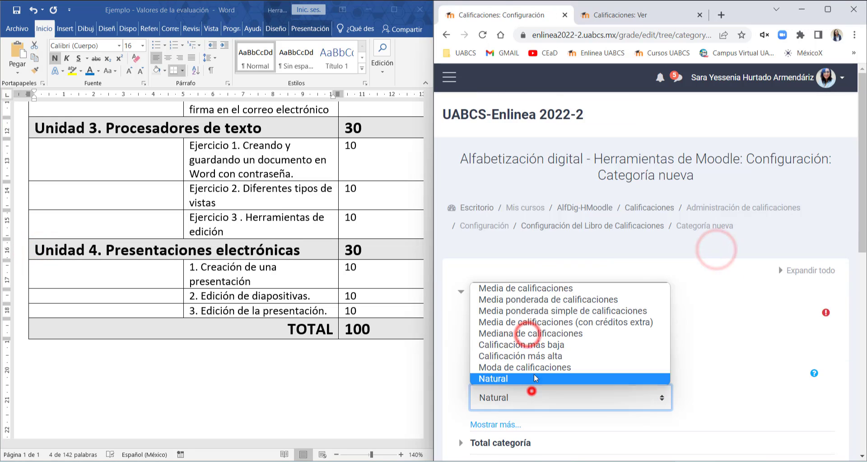
left_click(554, 300)
scroll(519, 271, "down", 6)
left_click(501, 213)
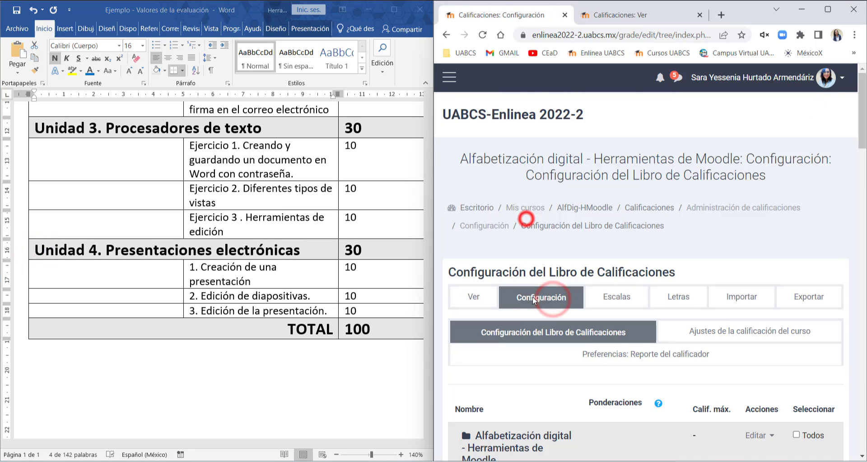
scroll(564, 316, "down", 5)
scroll(589, 342, "down", 10)
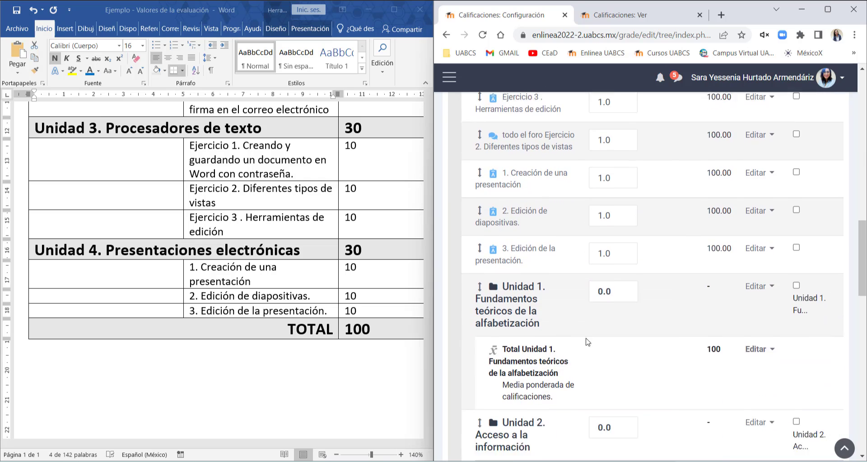
scroll(587, 344, "down", 4)
scroll(587, 344, "up", 4)
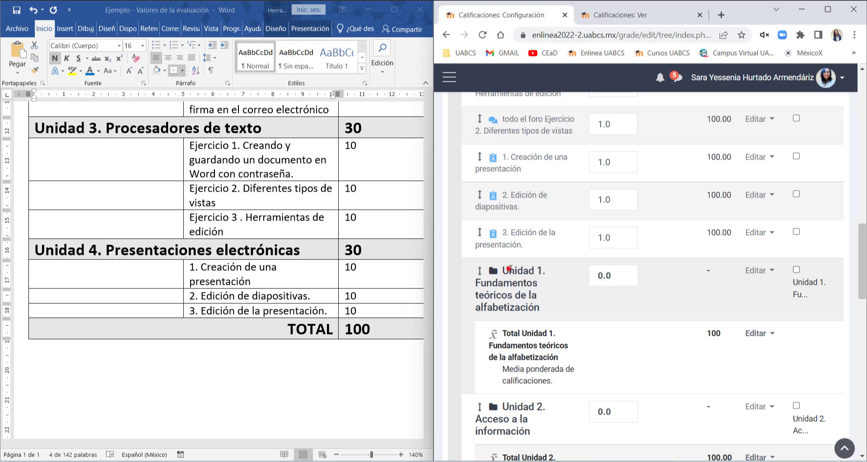
Examine the four unit categories in the gradebook and return to the Unidad 1 rows of the Word evaluation table.
left_click_drag(510, 270, 544, 319)
scroll(571, 335, "down", 2)
scroll(564, 333, "down", 2)
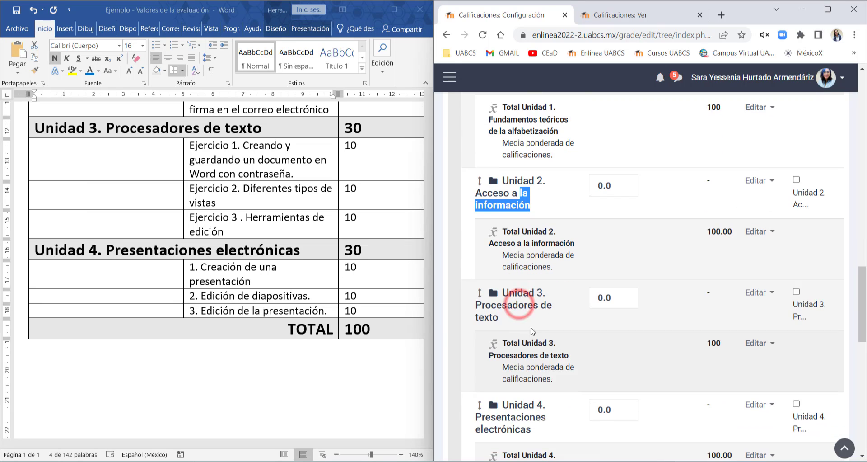
left_click_drag(515, 292, 499, 318)
scroll(530, 316, "down", 3)
left_click_drag(514, 234, 532, 263)
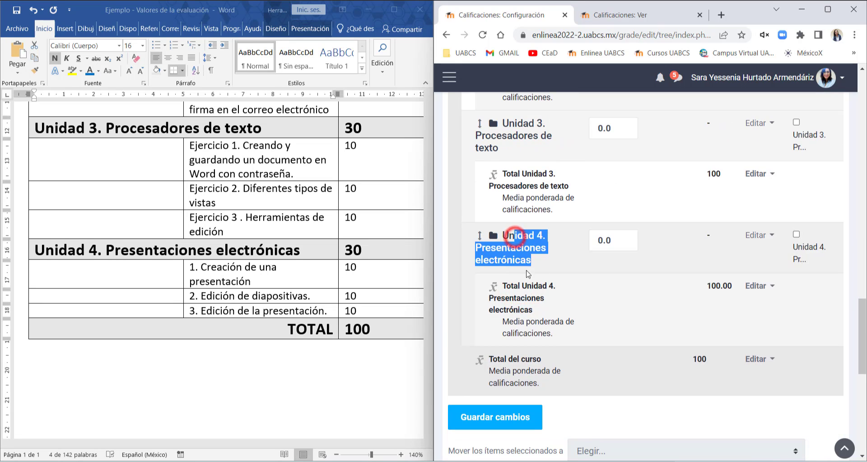
scroll(209, 289, "up", 5)
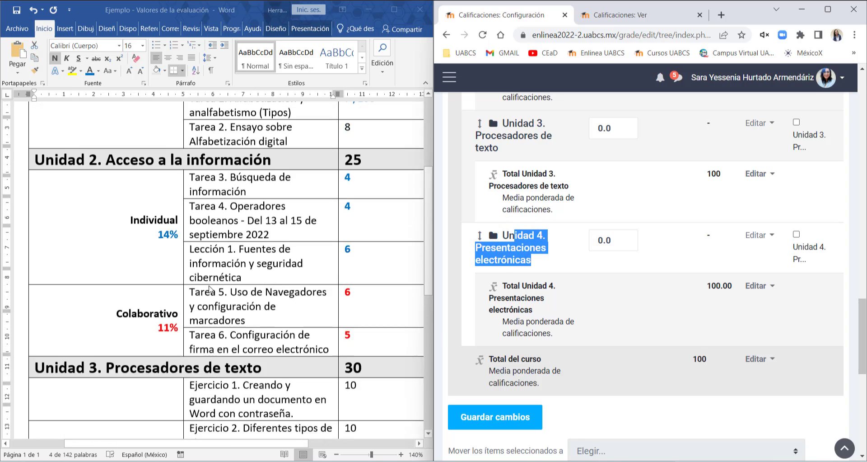
scroll(209, 289, "up", 3)
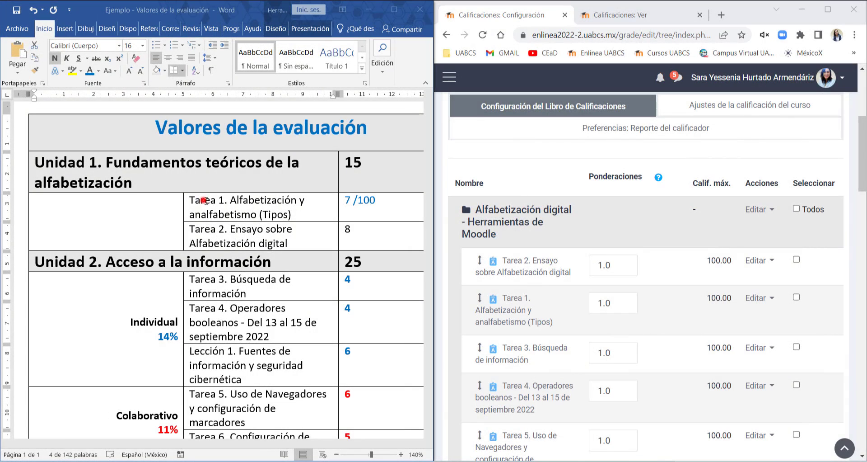
Select the activities Tarea 1 and Tarea 2 and move them into the category Unidad 1. Fundamentos teóricos de la alfabetización.
left_click(257, 240)
scroll(767, 203, "down", 1)
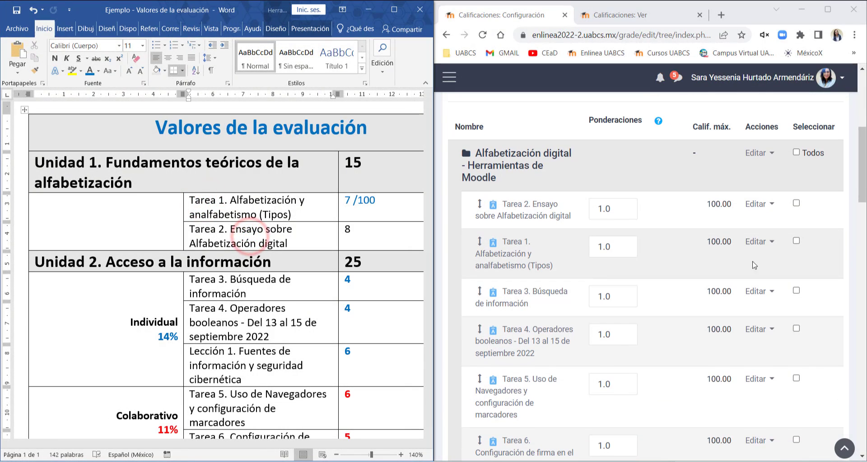
left_click(797, 244)
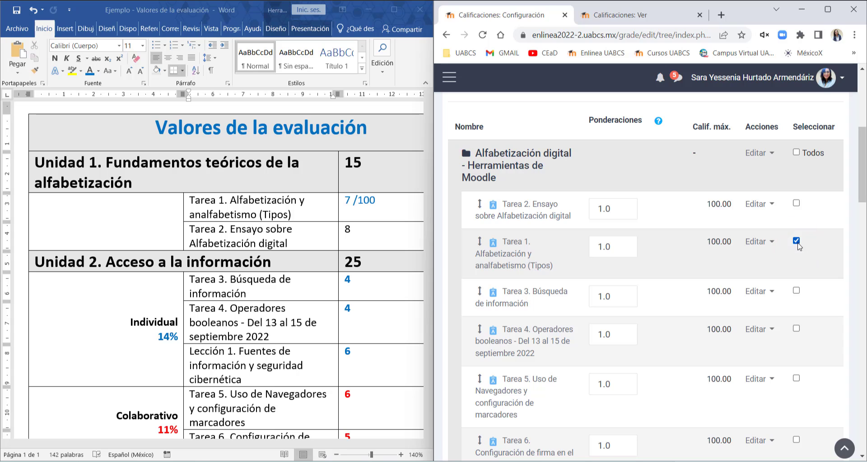
left_click(797, 205)
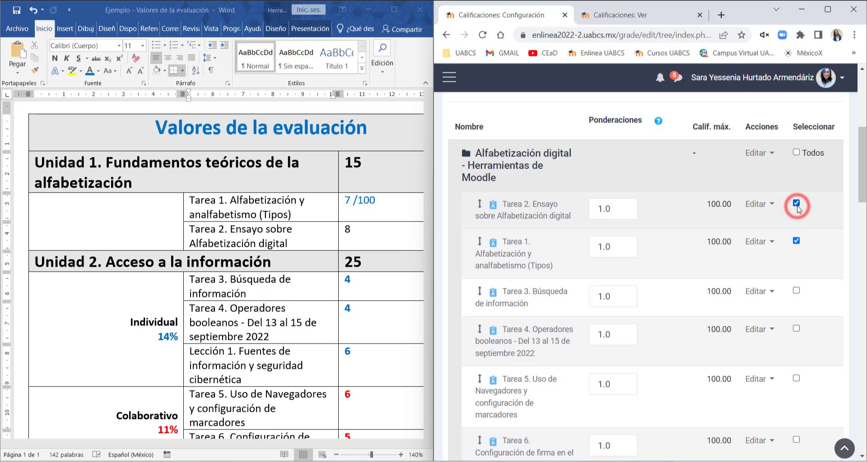
scroll(665, 271, "down", 3)
scroll(665, 275, "down", 20)
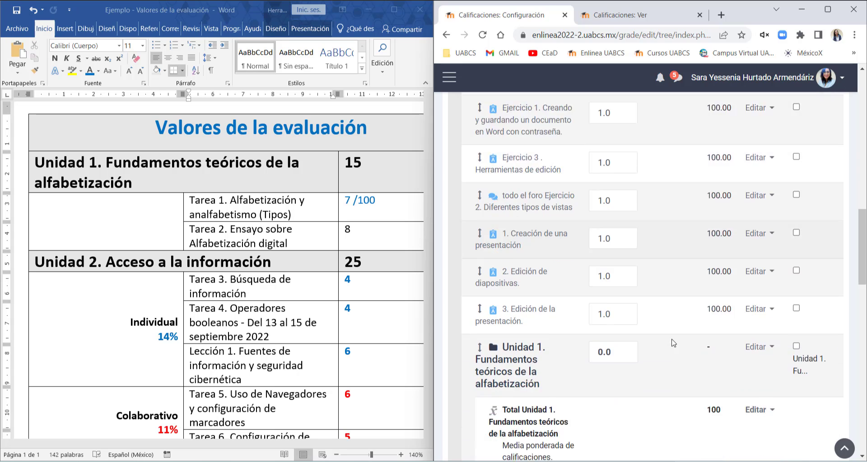
scroll(587, 325, "down", 2)
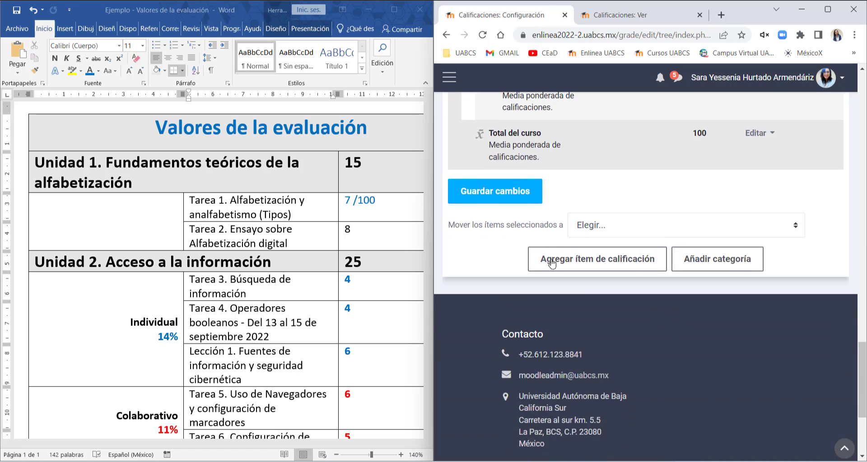
scroll(484, 296, "up", 1)
left_click_drag(452, 284, 568, 284)
left_click(609, 284)
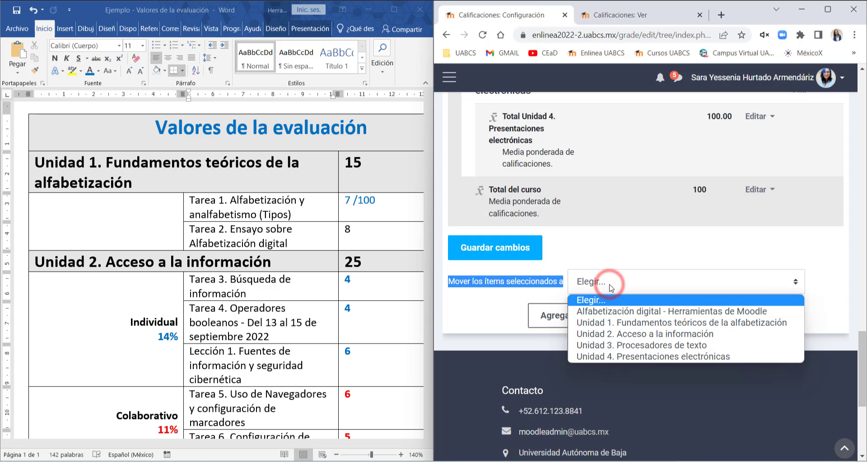
left_click(616, 322)
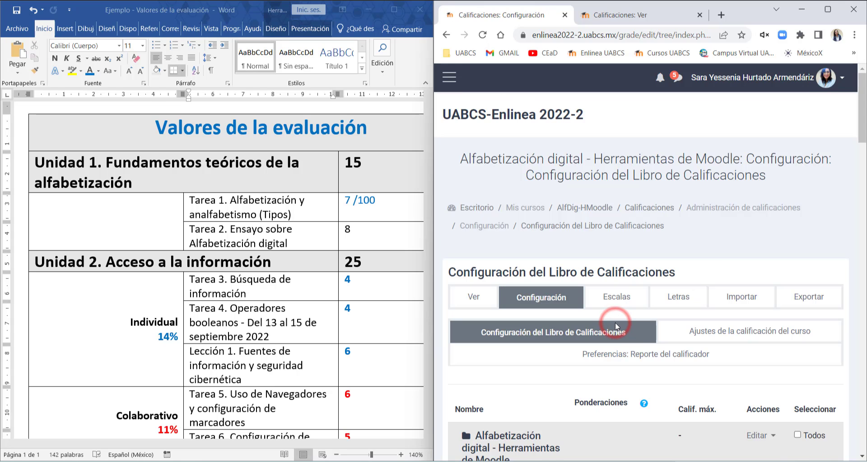
Review the activities inside the Unidad 1 category and compare the Unidad 2 category with the Individual and Colaborativo split in the Word table.
scroll(714, 298, "down", 7)
scroll(713, 306, "down", 12)
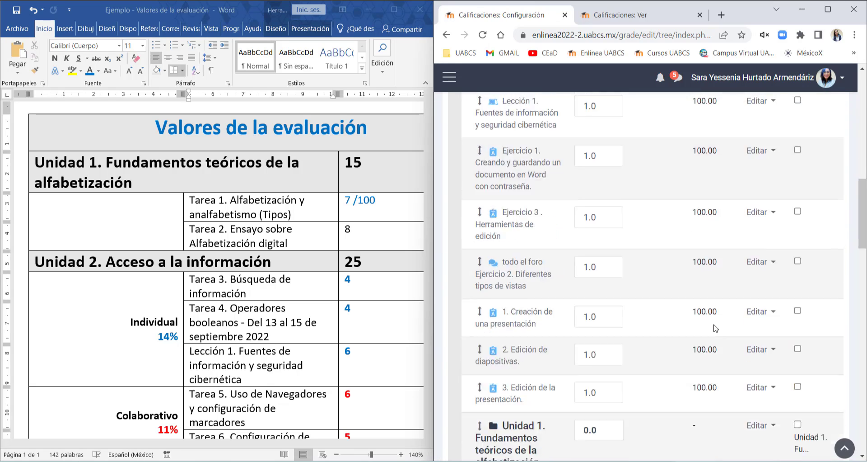
scroll(550, 299, "down", 1)
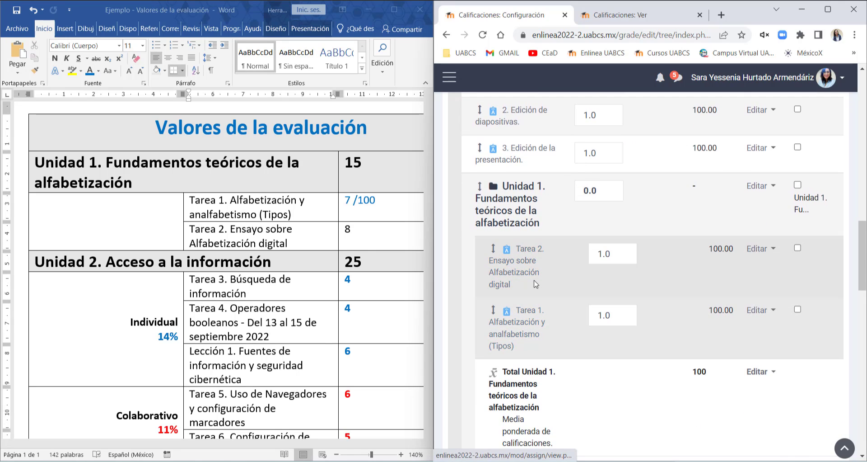
scroll(533, 289, "down", 2)
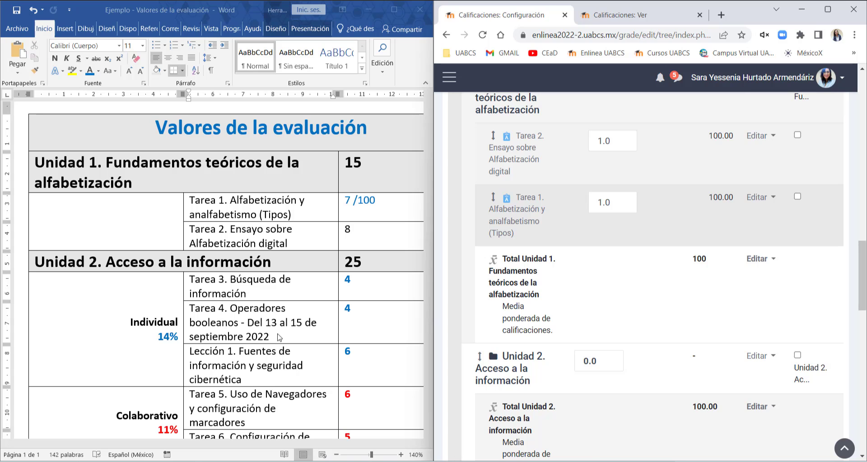
scroll(240, 311, "down", 3)
scroll(639, 310, "down", 3)
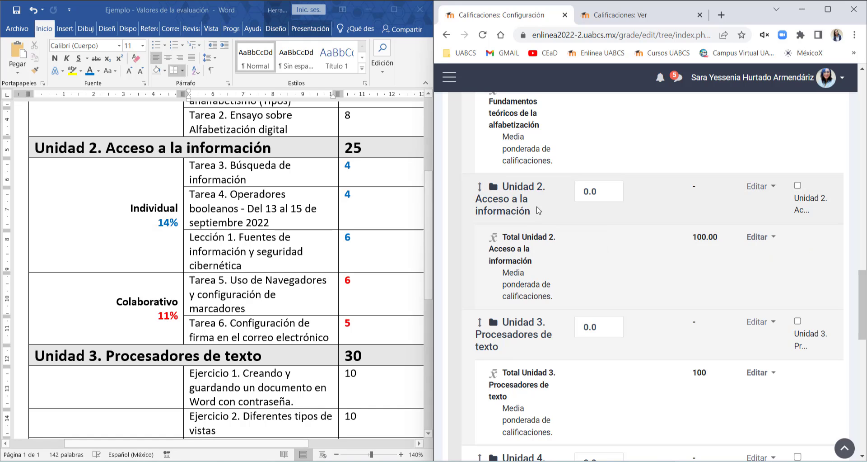
left_click_drag(514, 186, 479, 199)
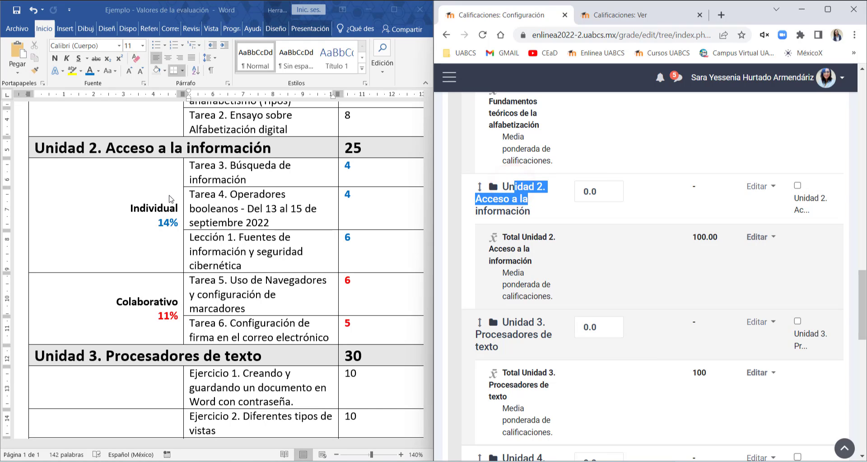
left_click(127, 208)
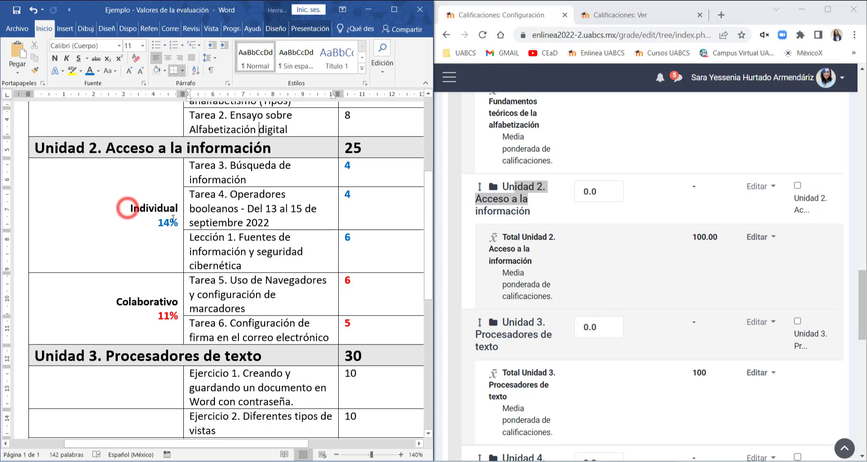
left_click_drag(133, 301, 188, 304)
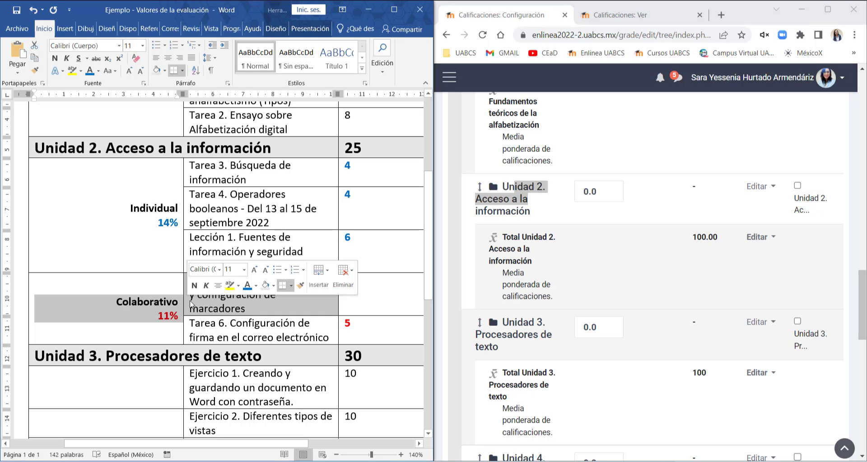
left_click(626, 267)
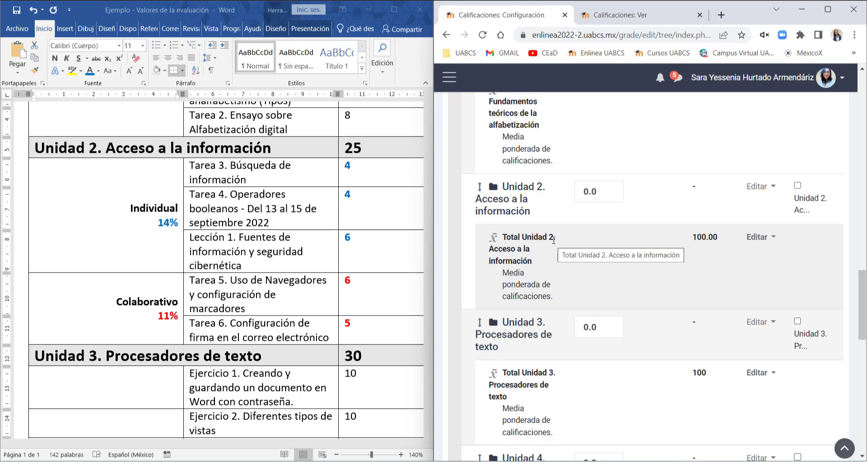
scroll(553, 239, "up", 1)
left_click(370, 148)
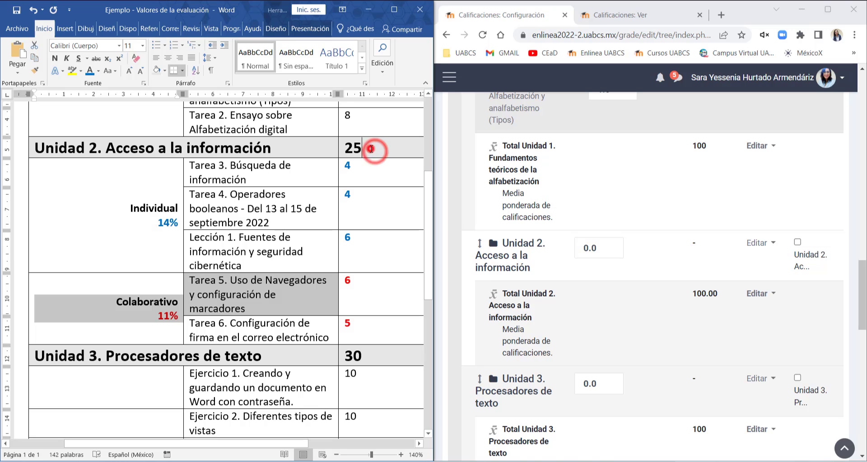
left_click(164, 222)
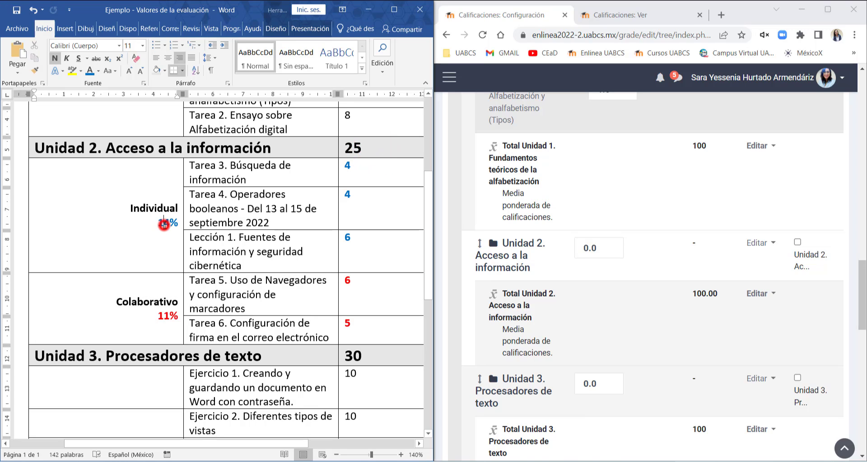
left_click(165, 317)
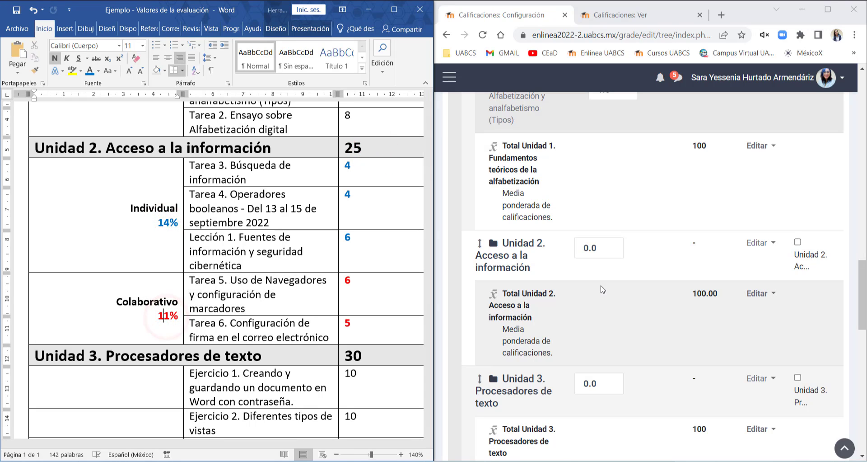
Start a new grade category named "Trabajo individual U1" with the aggregation Media ponderada de calificaciones.
scroll(602, 290, "down", 10)
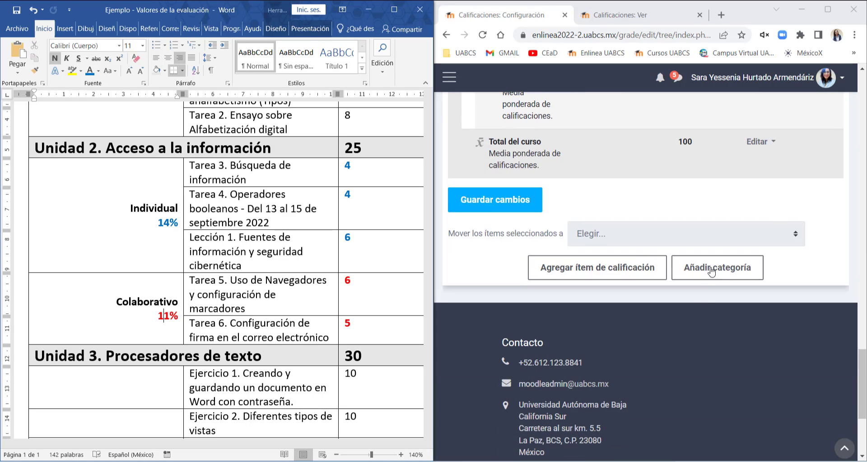
left_click(712, 271)
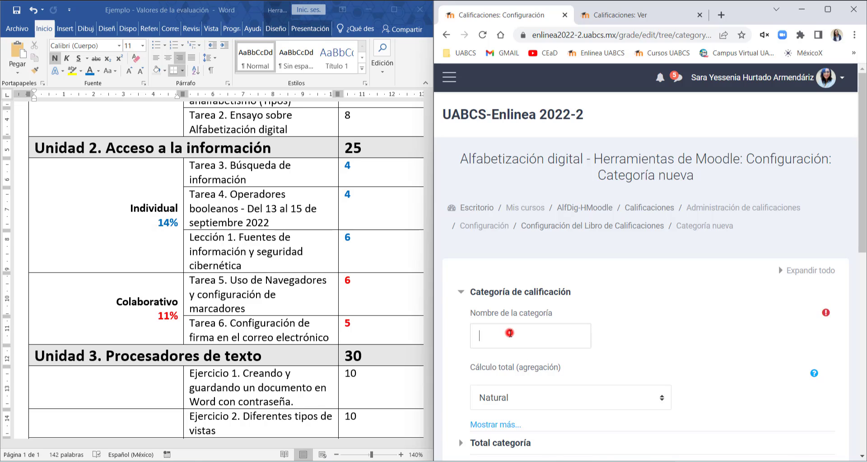
type("Trabajo Individual U1")
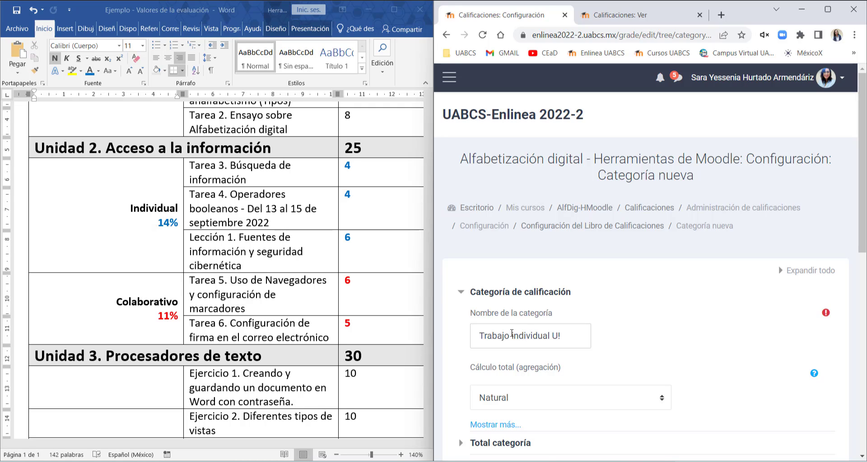
scroll(558, 375, "down", 3)
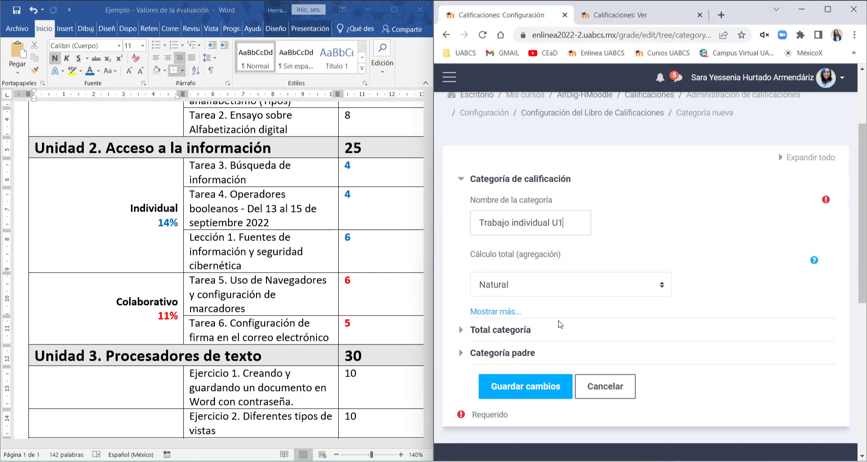
left_click(559, 284)
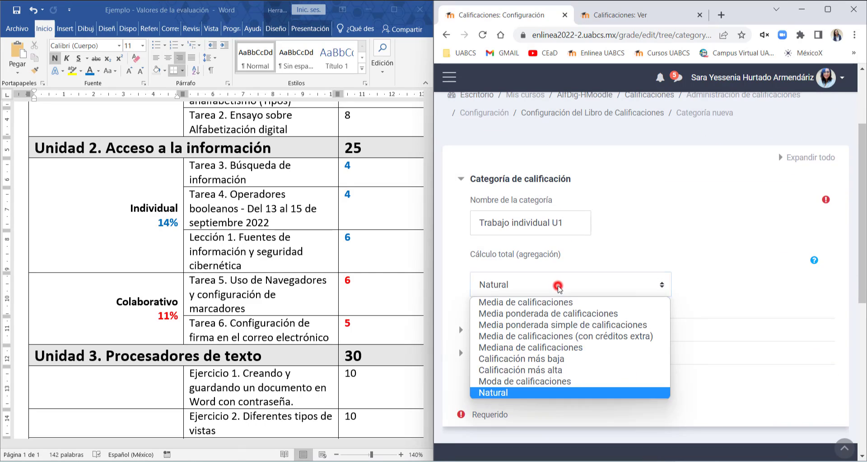
left_click(564, 313)
scroll(520, 289, "down", 1)
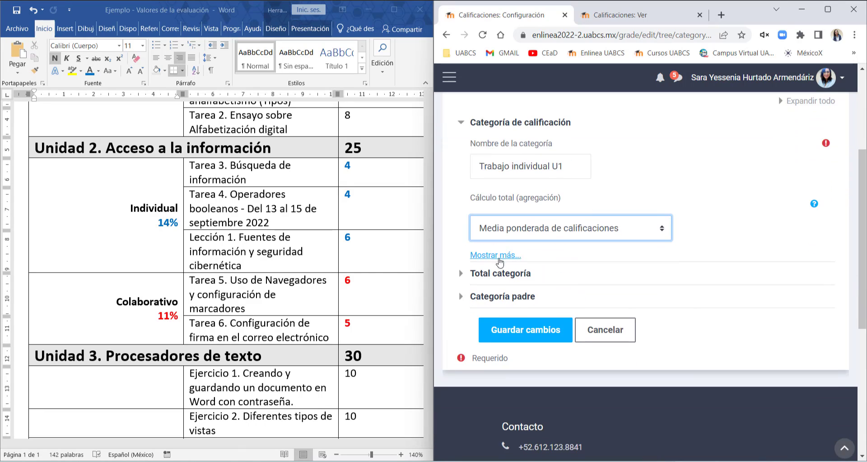
Expand the additional and category total settings of Trabajo individual U1 and set its Calificación aprobatoria to 6.
left_click(502, 255)
scroll(510, 267, "down", 2)
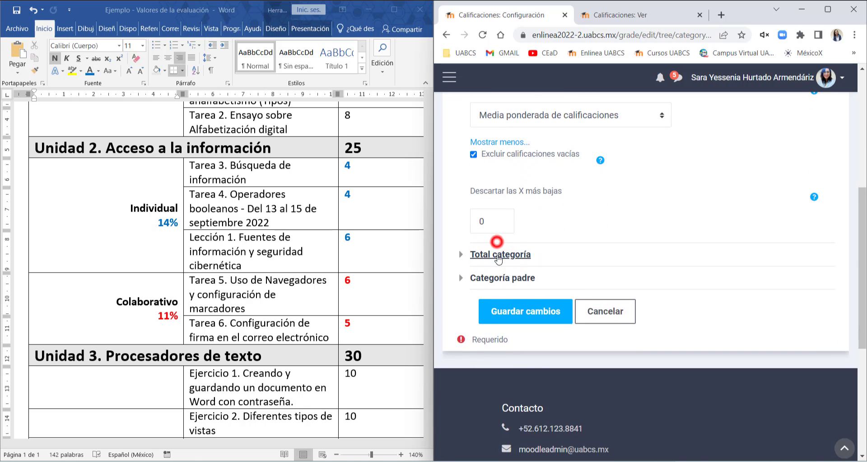
left_click(496, 254)
scroll(508, 180, "down", 3)
left_click(509, 157)
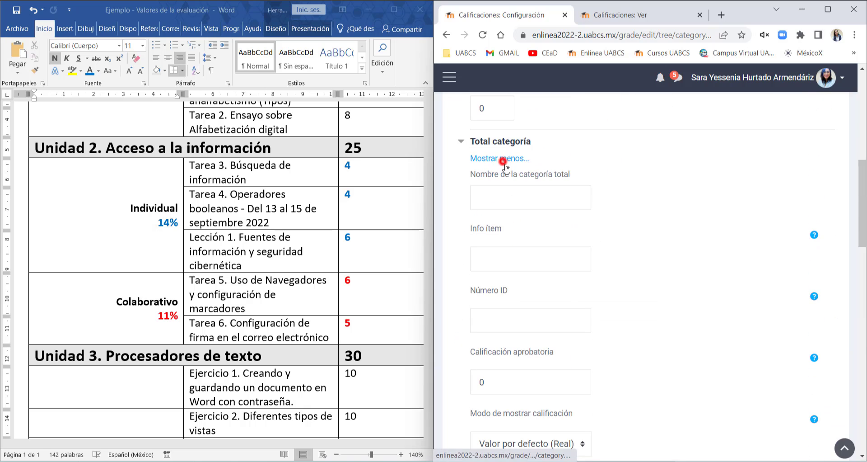
scroll(509, 163, "down", 5)
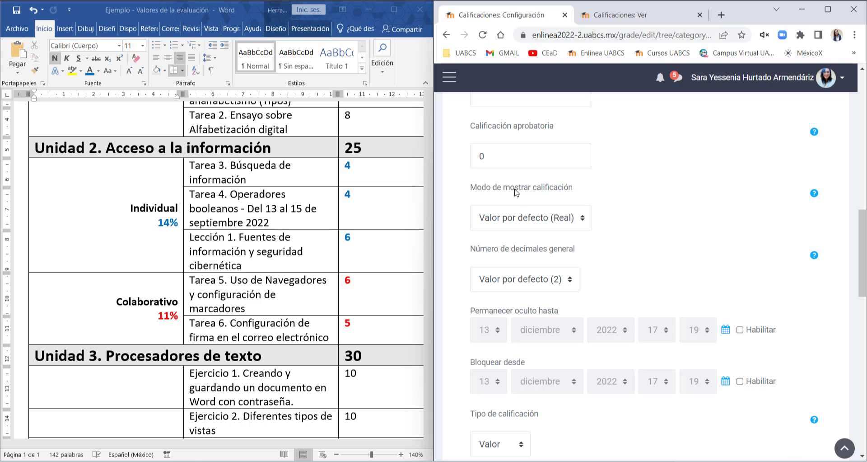
scroll(543, 247, "up", 3)
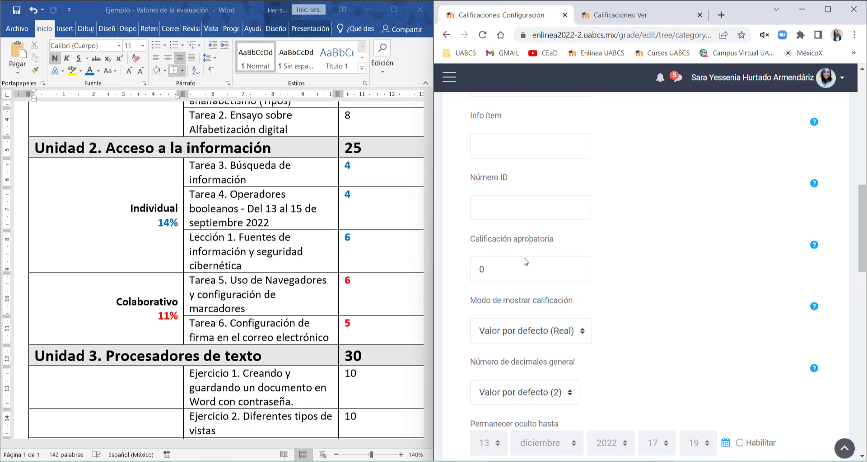
double_click(523, 260)
type("6")
scroll(641, 260, "down", 15)
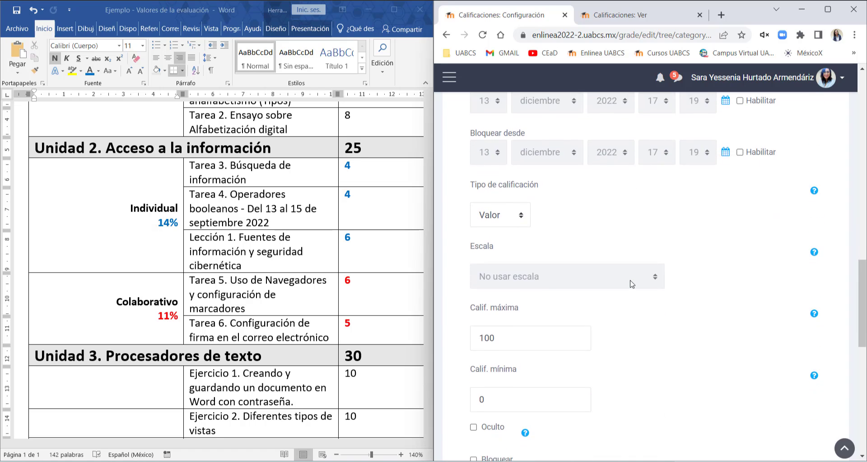
Set the Trabajo individual U1 category's parent to Unidad 2. Acceso a la información, save it, and check its placement in the gradebook.
scroll(632, 283, "down", 2)
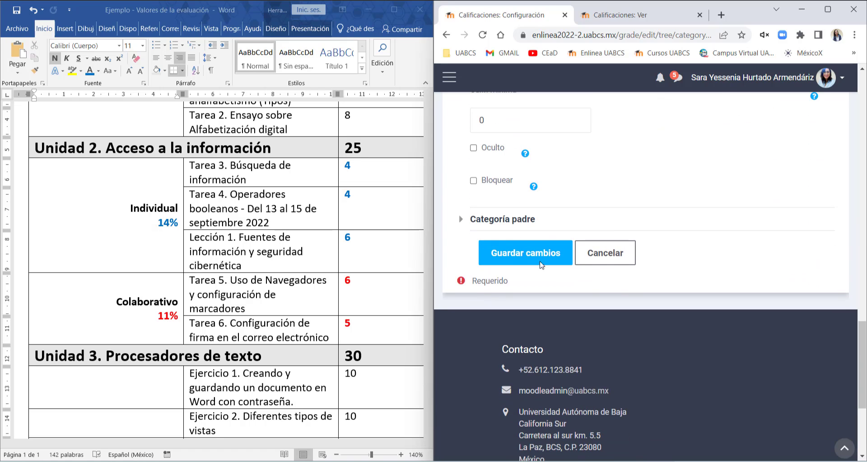
left_click(500, 220)
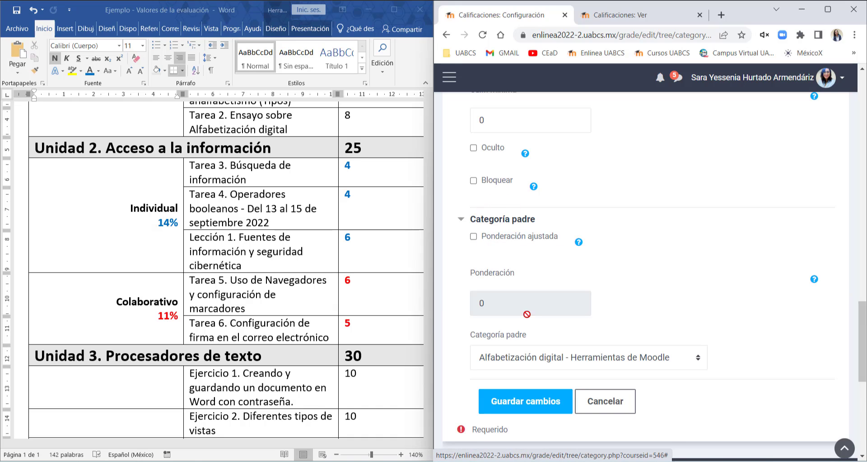
left_click(544, 359)
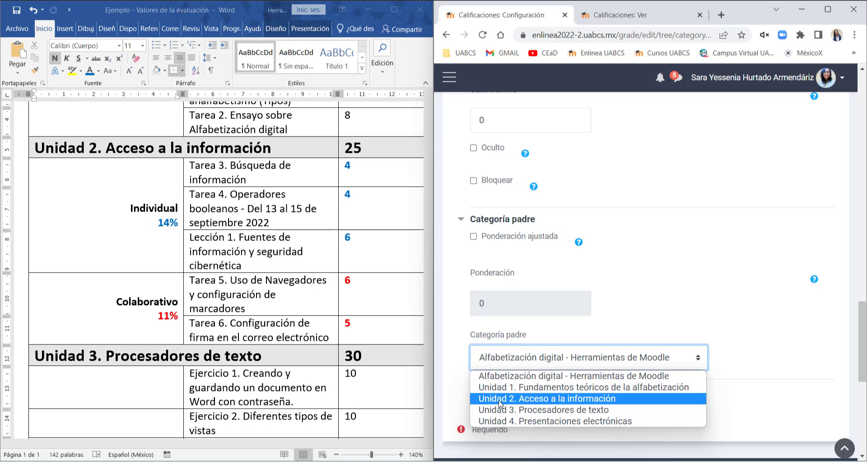
left_click(543, 399)
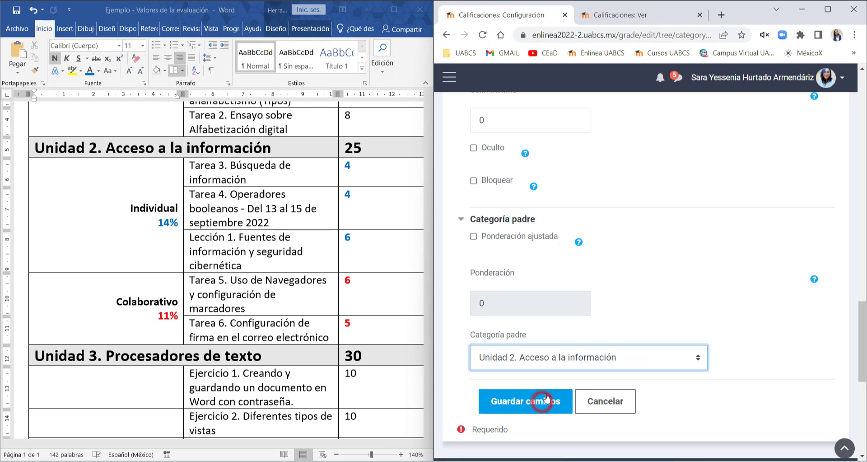
left_click(537, 407)
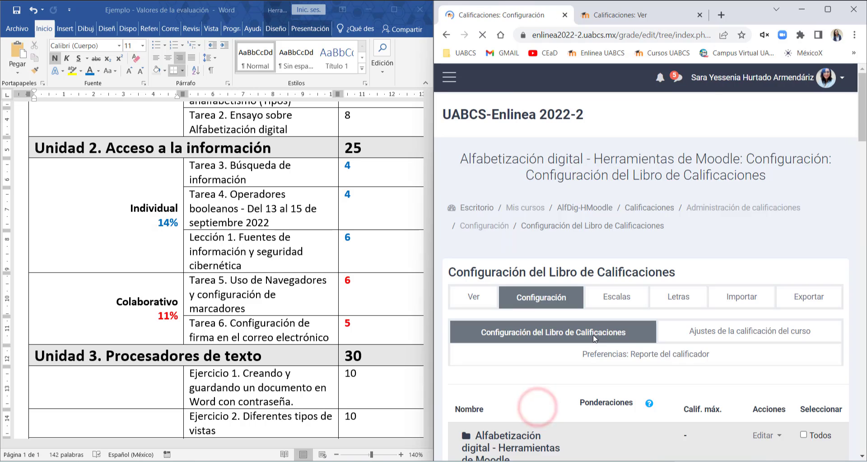
scroll(598, 382, "down", 10)
scroll(598, 382, "down", 15)
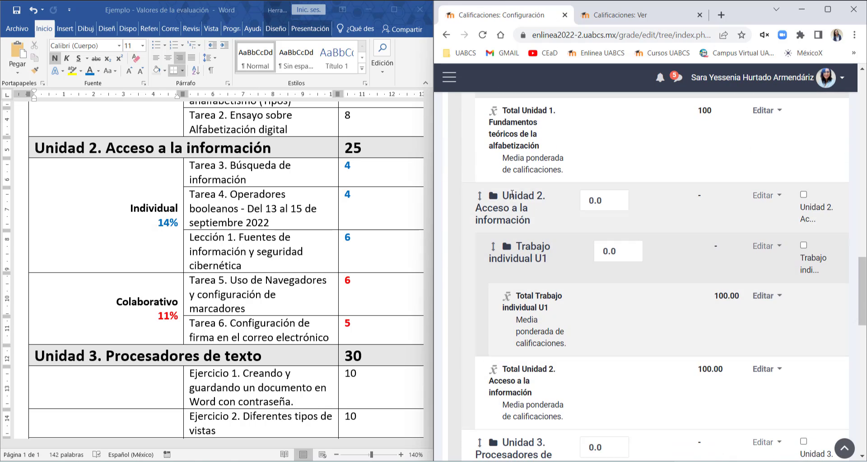
left_click_drag(503, 198, 547, 208)
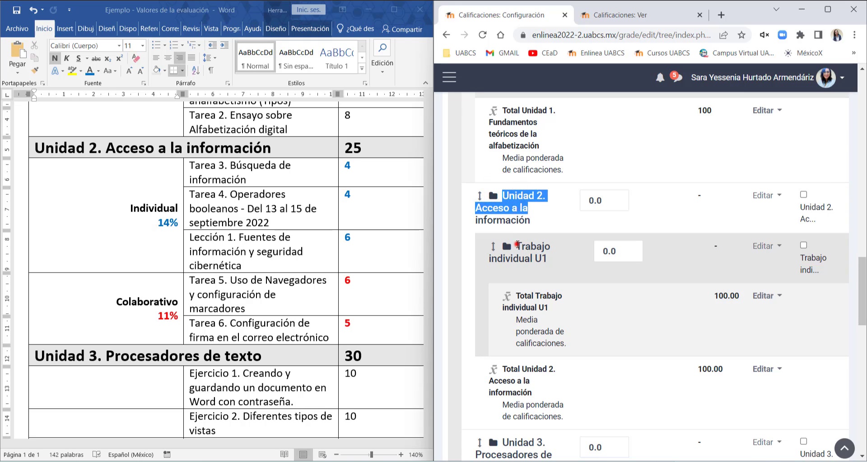
left_click_drag(517, 244, 554, 264)
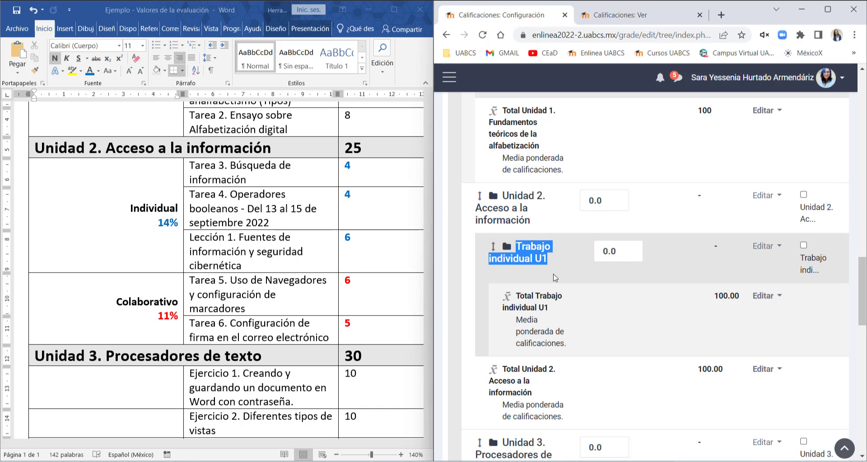
Add a new grade category to the gradebook and name it Trabajo colaborativo U2.
scroll(555, 278, "down", 10)
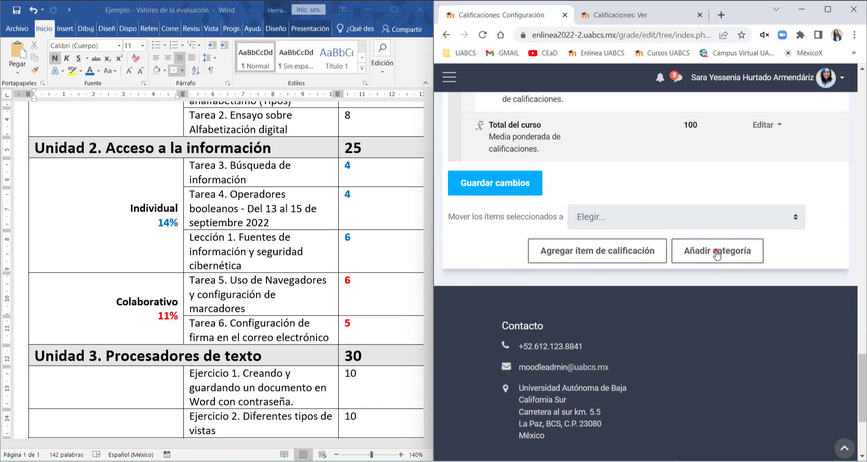
left_click(716, 250)
scroll(572, 313, "down", 1)
left_click(514, 281)
type("Trabajo colab")
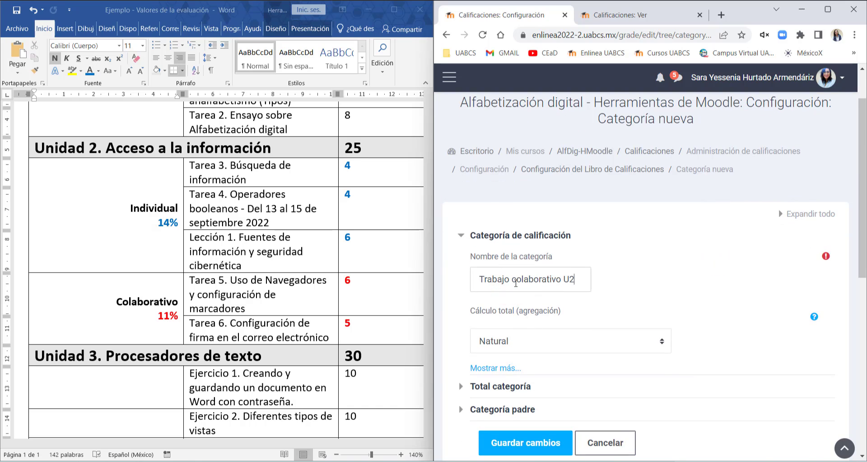
type("orativo U2")
Set the new category's aggregation to Media ponderada de calificaciones and reveal its additional aggregation options.
scroll(516, 283, "down", 4)
left_click(528, 171)
left_click(535, 200)
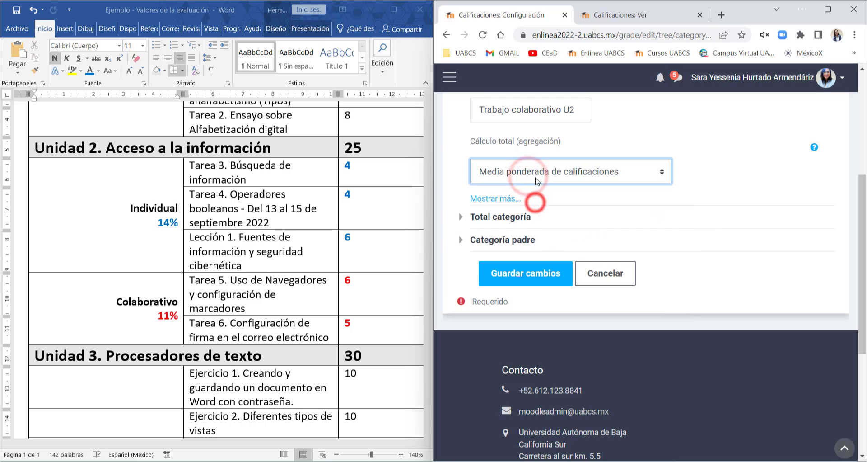
left_click(533, 177)
left_click(540, 194)
left_click(497, 198)
scroll(492, 199, "down", 3)
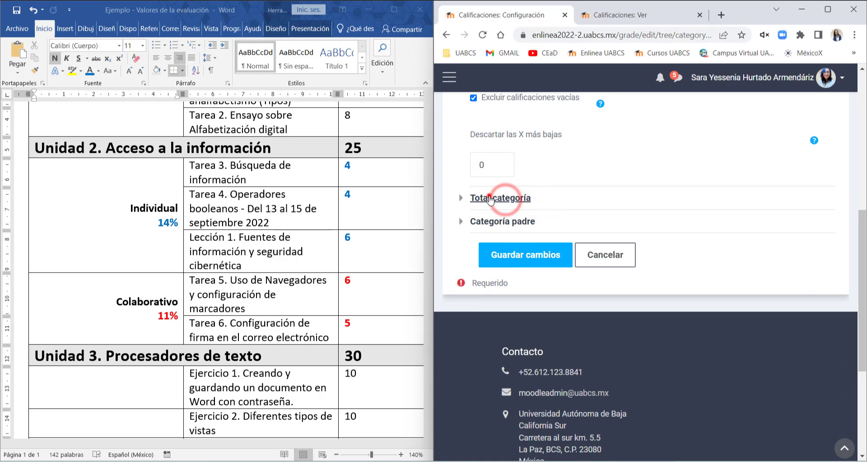
Configure the category total with a passing grade of 60 and 0 overall decimal places.
left_click(490, 198)
scroll(511, 232, "down", 1)
left_click(502, 161)
scroll(519, 229, "down", 3)
left_click(503, 212)
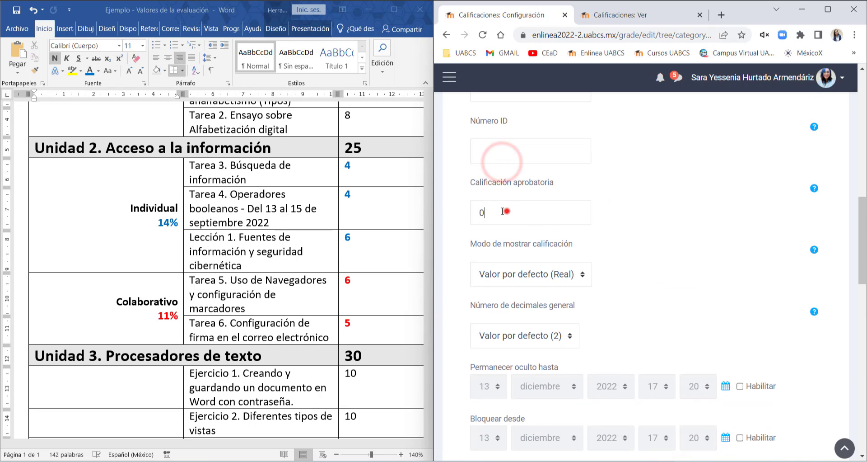
double_click(503, 211)
scroll(596, 253, "down", 1)
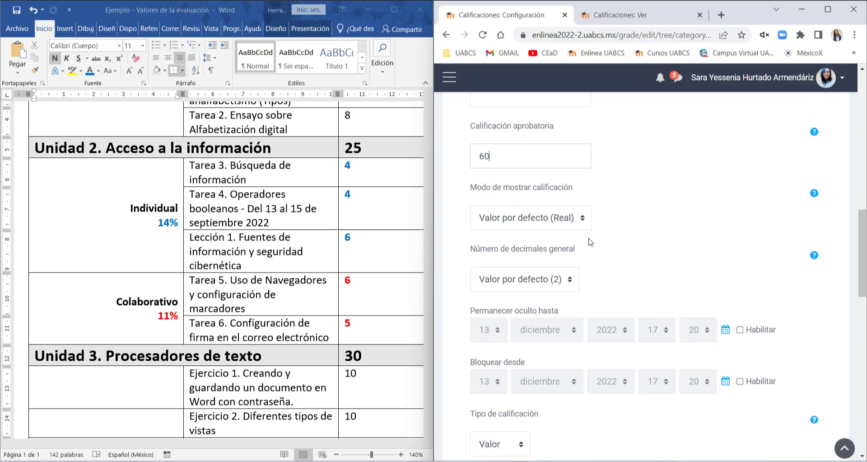
scroll(578, 231, "down", 1)
left_click(562, 221)
left_click(527, 251)
Assign Unidad 2. Acceso a la información as the parent of the collaborative work category and save the changes.
scroll(537, 280, "down", 2)
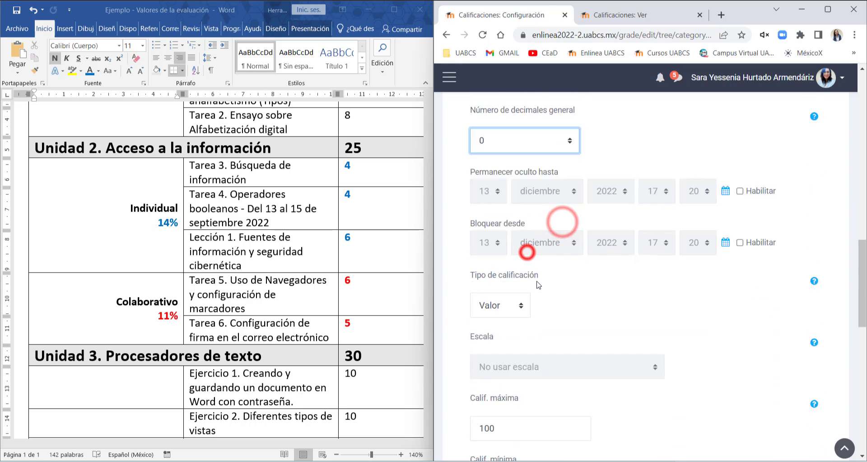
scroll(537, 284, "down", 5)
left_click(512, 334)
scroll(509, 329, "down", 5)
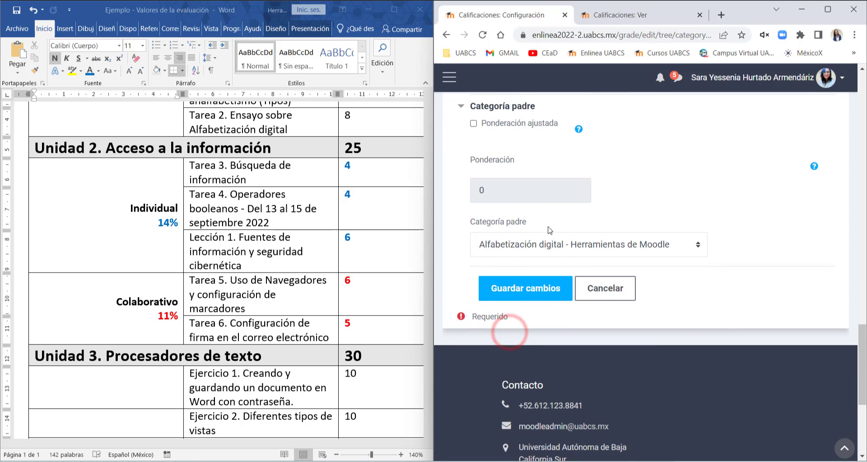
left_click(550, 244)
left_click(547, 285)
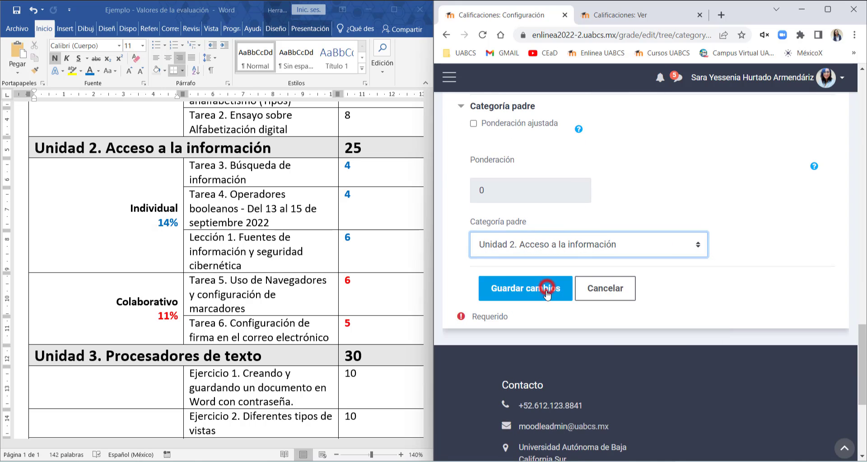
left_click(548, 286)
Check the Unidad 2 subcategories in the gradebook setup against the unit and activity breakdown in the Word evaluation table.
scroll(542, 317, "down", 20)
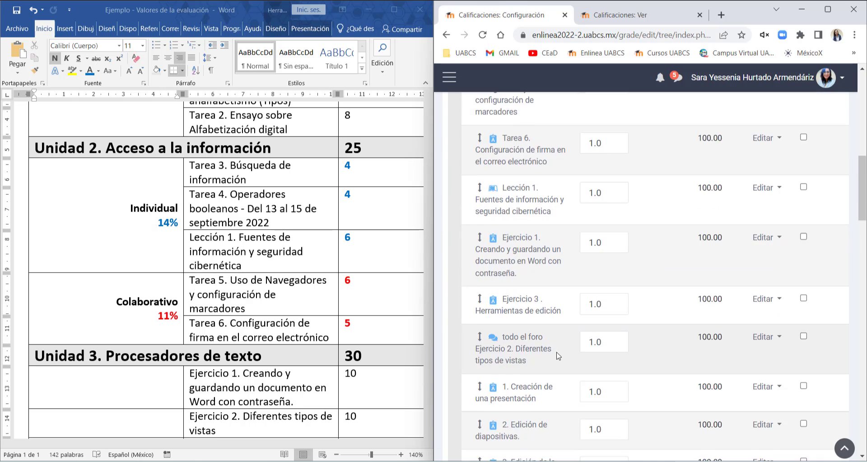
scroll(558, 356, "down", 5)
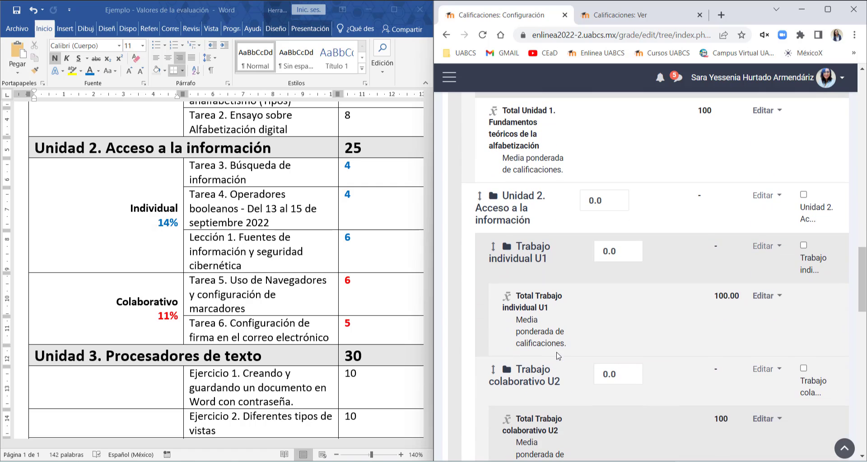
left_click_drag(512, 195, 544, 215)
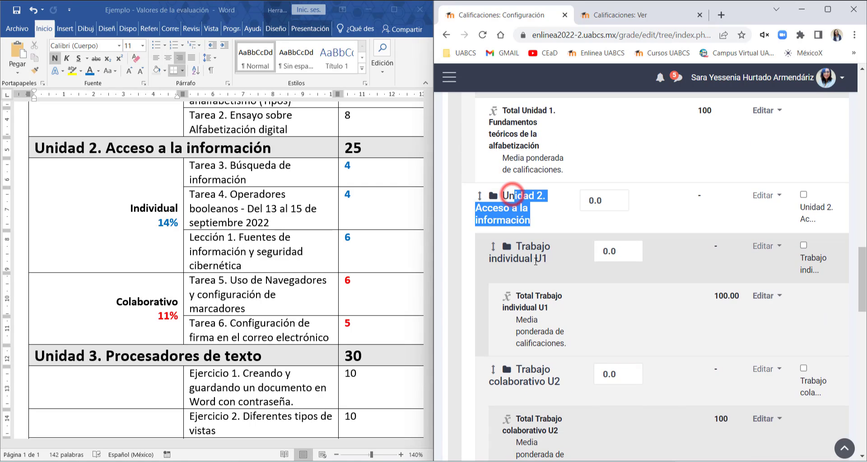
left_click_drag(523, 245, 550, 259)
scroll(548, 307, "down", 1)
left_click_drag(531, 312, 560, 325)
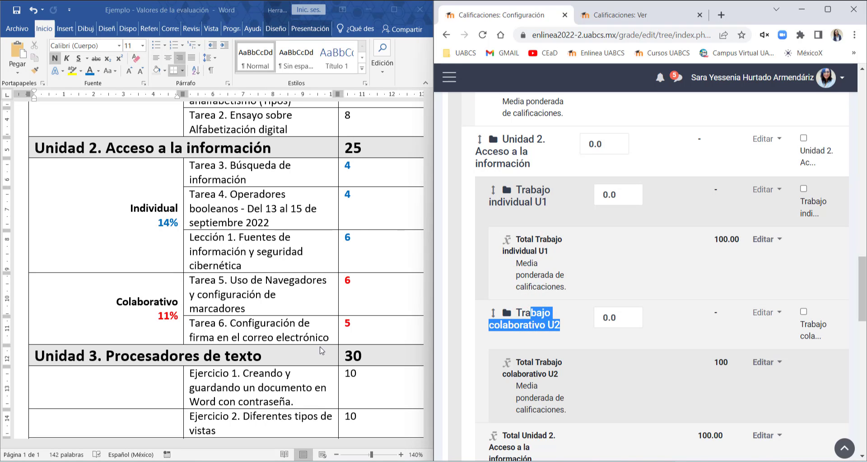
scroll(413, 340, "down", 1)
scroll(548, 336, "down", 2)
scroll(256, 332, "down", 2)
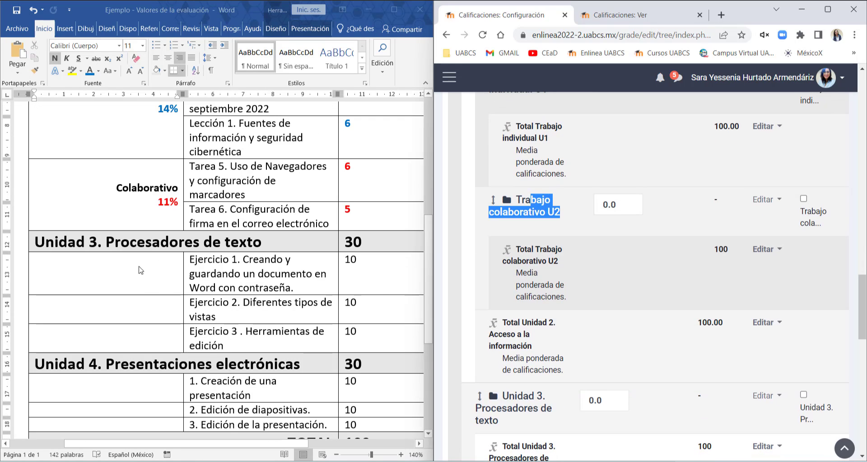
scroll(158, 336, "down", 2)
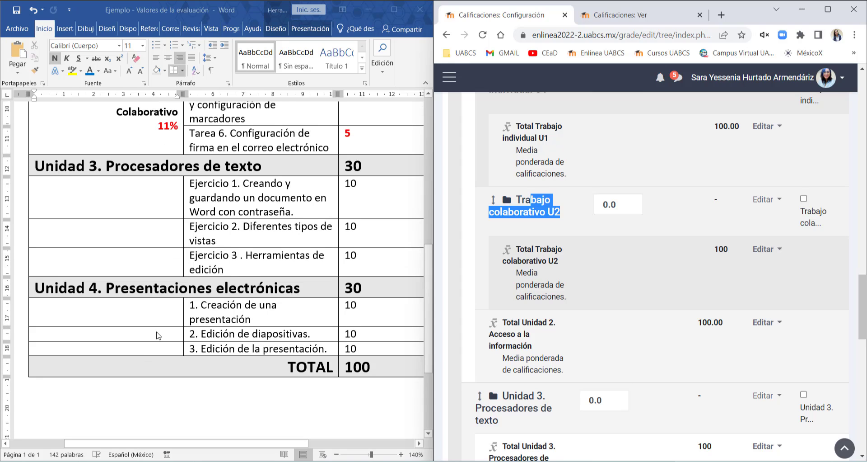
scroll(255, 323, "up", 2)
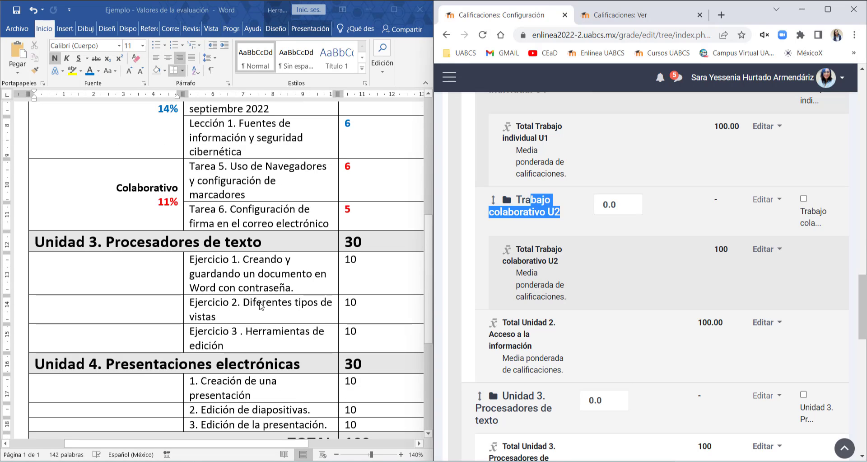
scroll(271, 316, "up", 3)
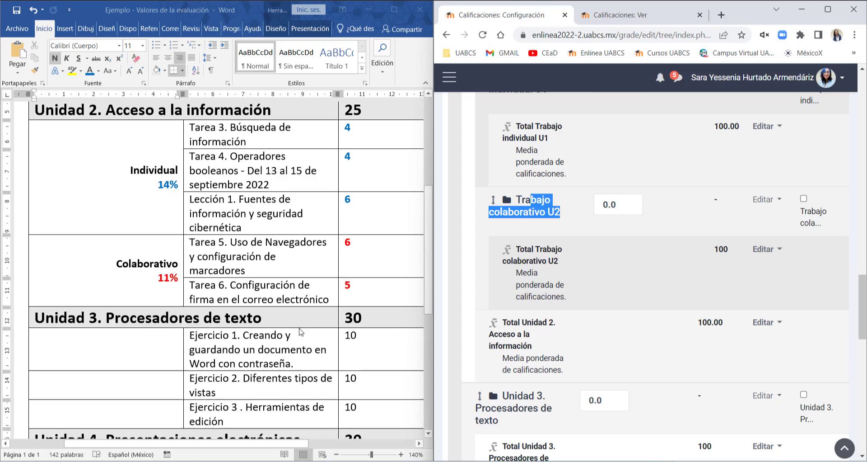
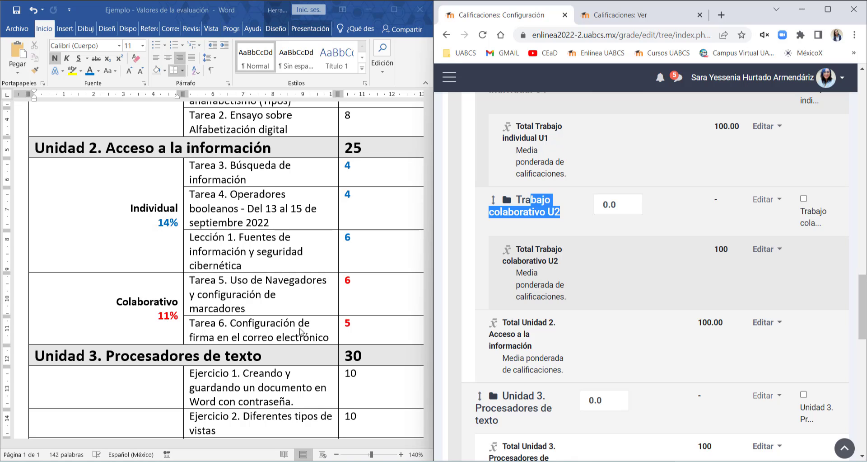
scroll(320, 326, "up", 3)
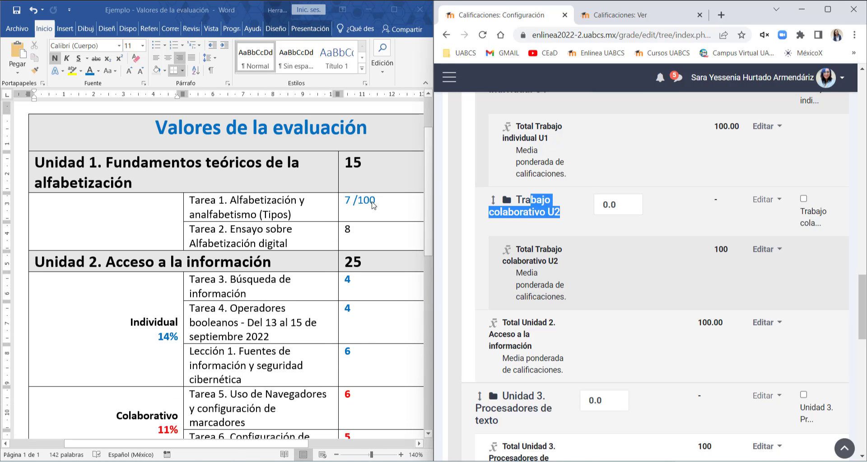
scroll(584, 300, "up", 15)
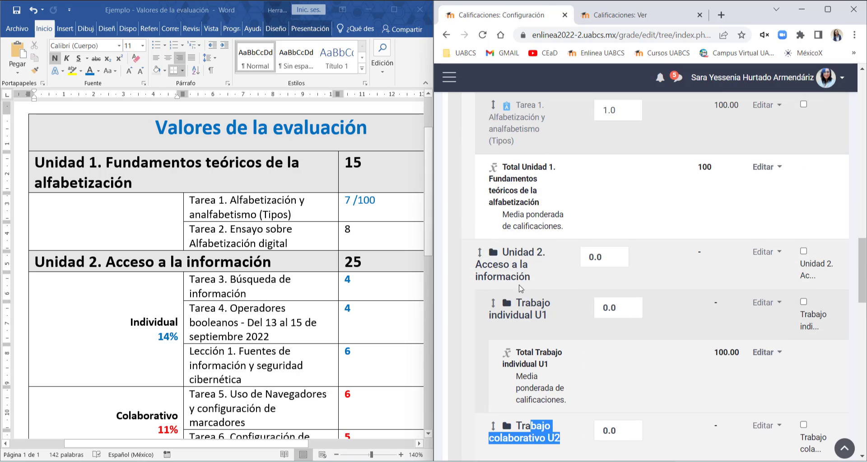
scroll(584, 301, "down", 6)
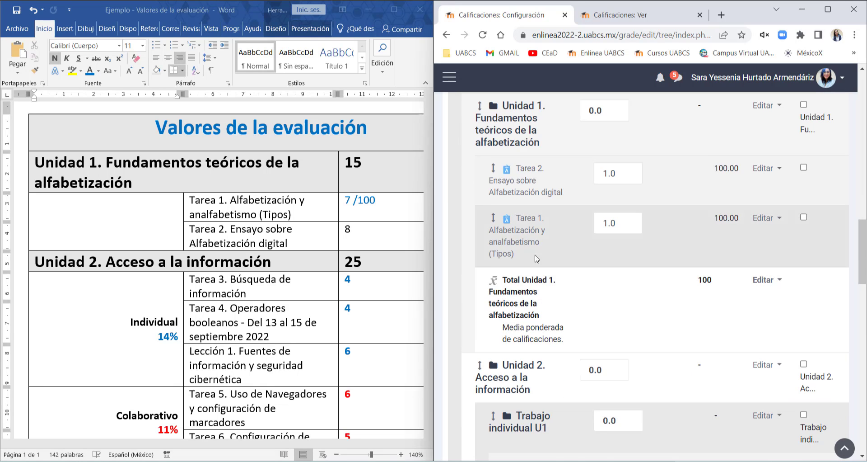
scroll(293, 294, "down", 1)
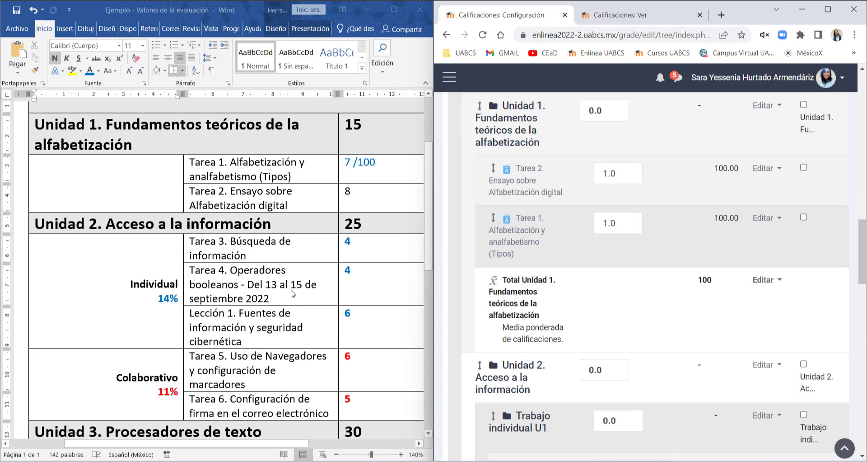
Move Tarea 3, Tarea 4 and Lección 1 into the Trabajo individual U1 category.
scroll(616, 289, "up", 8)
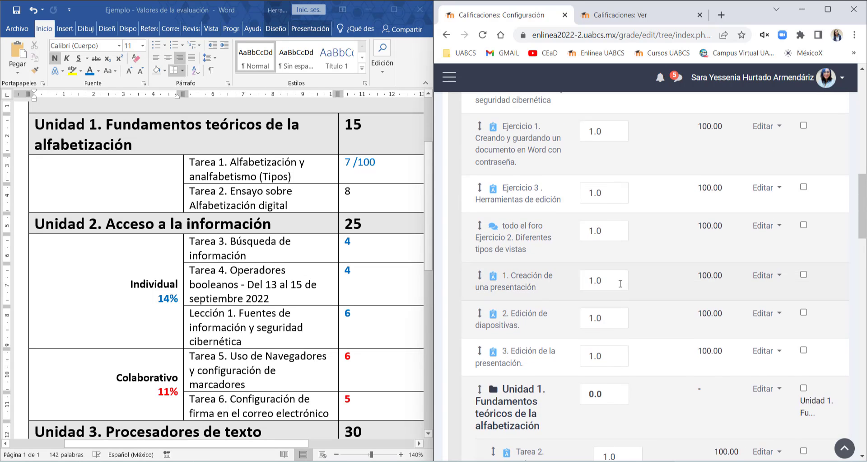
scroll(616, 290, "up", 6)
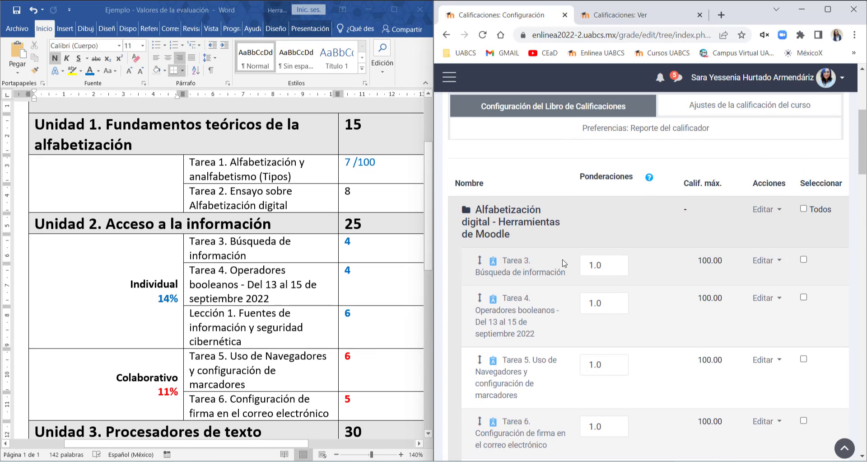
left_click(803, 260)
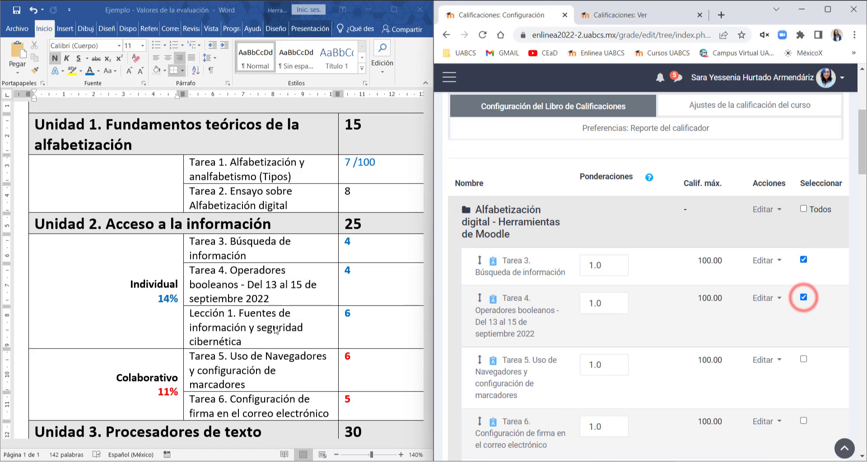
scroll(807, 335, "down", 5)
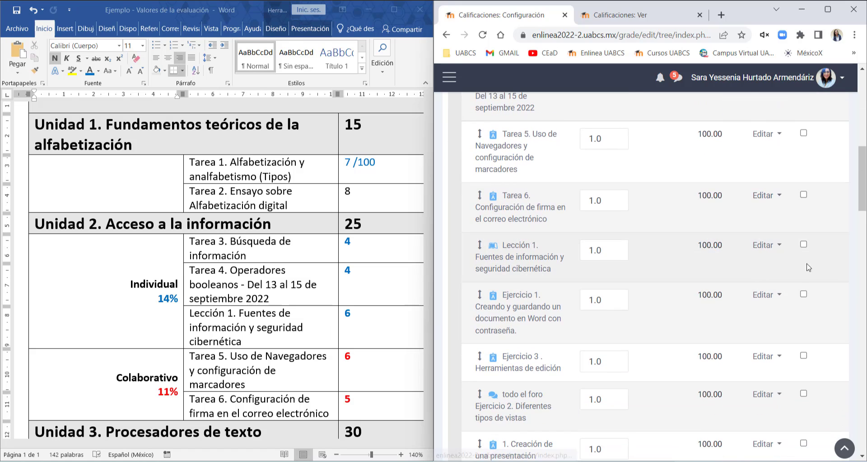
left_click(804, 245)
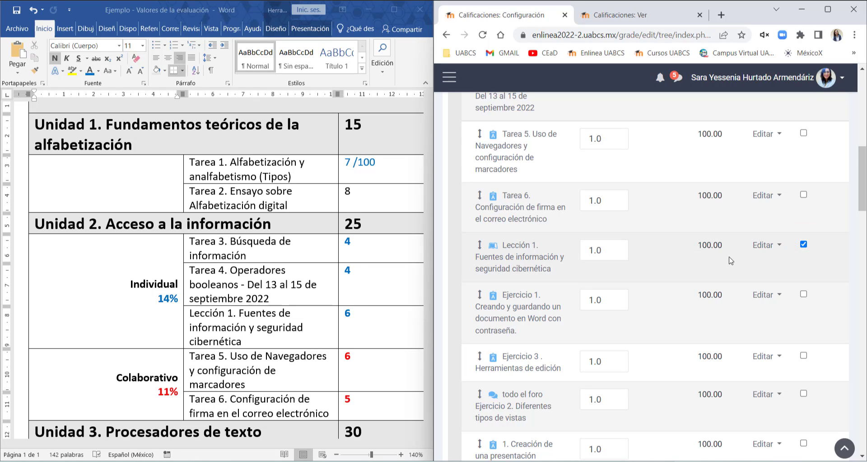
scroll(759, 316, "down", 12)
scroll(760, 339, "down", 10)
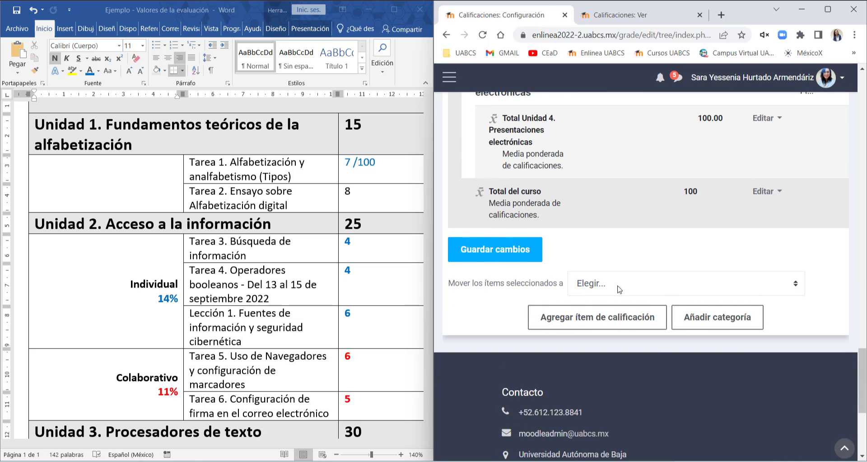
left_click(618, 286)
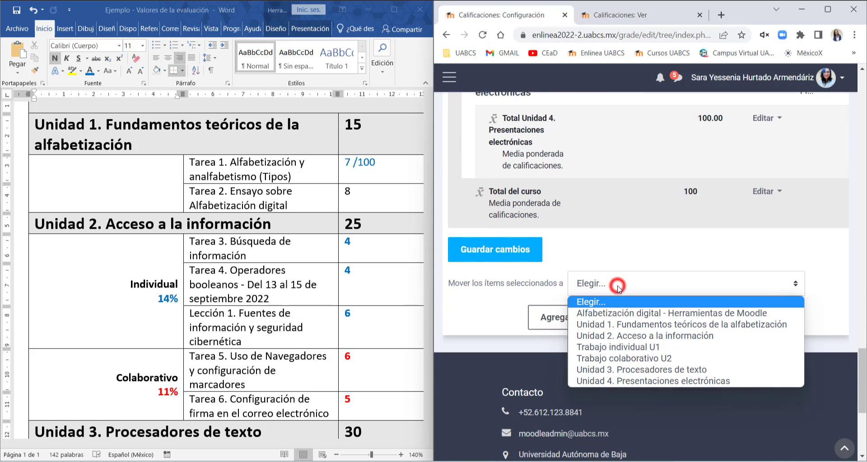
left_click(617, 346)
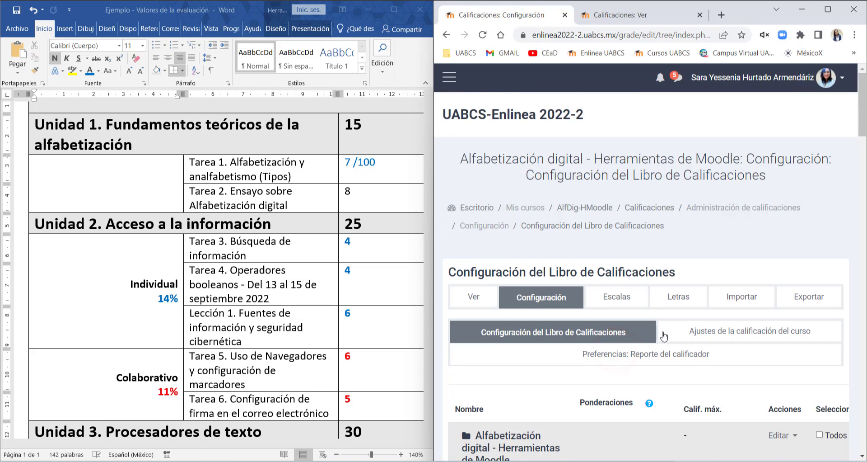
Review the Unidad 2 subcategories, and open the uncategorized Tarea 5. Uso de Navegadores y configuración de marcadores in a new browser tab.
scroll(663, 338, "down", 5)
scroll(663, 338, "down", 10)
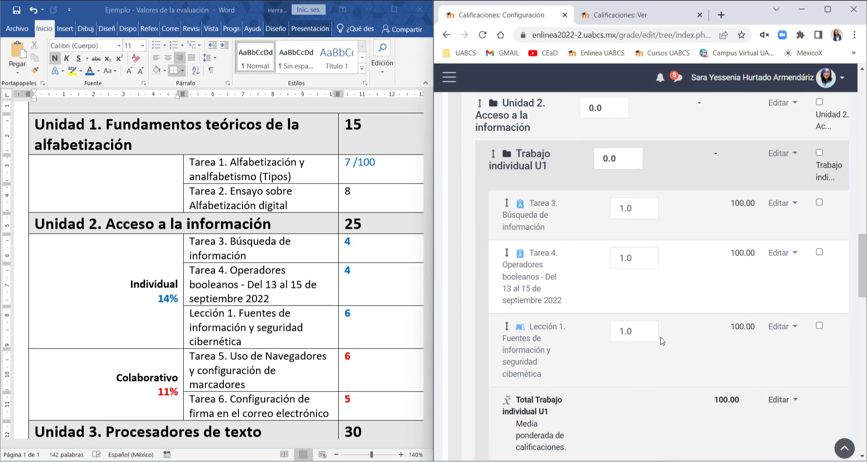
scroll(660, 340, "down", 5)
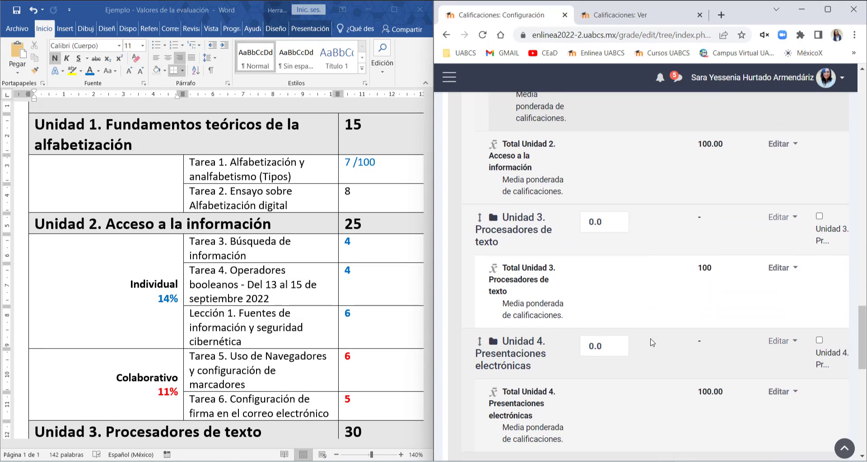
scroll(654, 341, "up", 6)
scroll(651, 339, "up", 10)
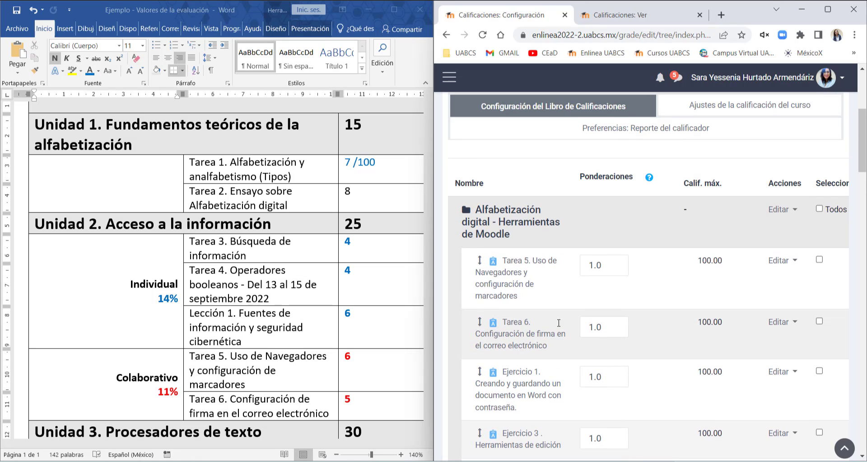
right_click(518, 269)
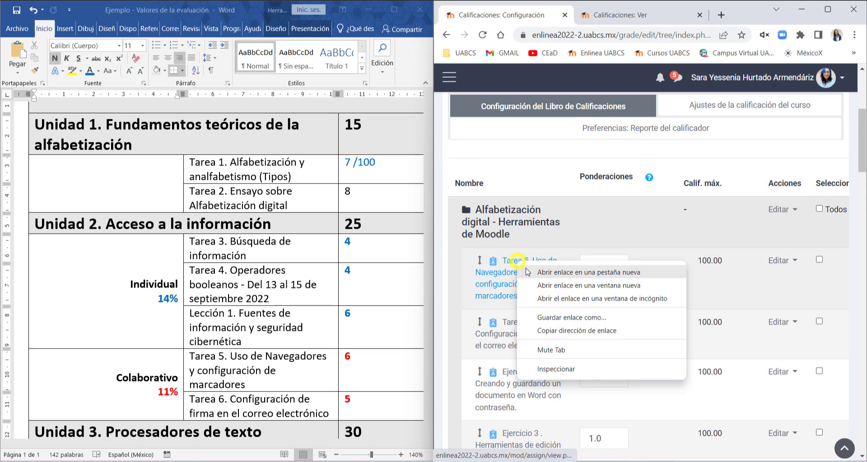
left_click(529, 273)
left_click(680, 18)
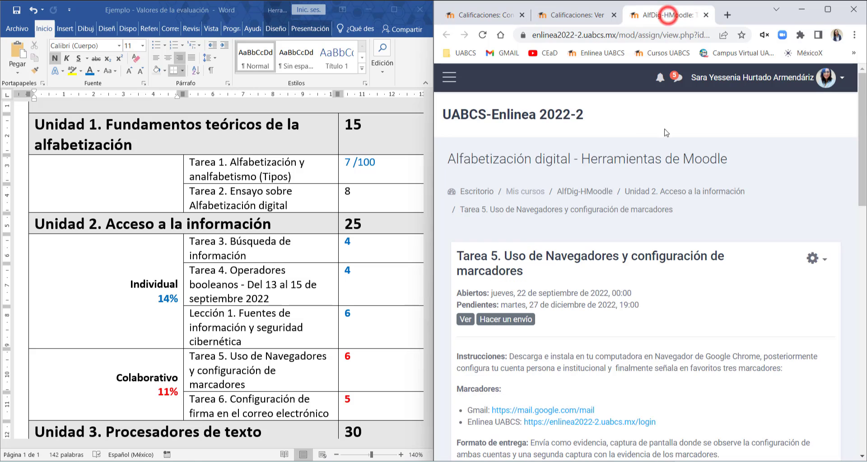
Review the Tarea 5 assignment page against its row in the Word table and open the assignment's settings for editing.
scroll(534, 237, "down", 2)
scroll(534, 236, "down", 5)
scroll(587, 217, "up", 8)
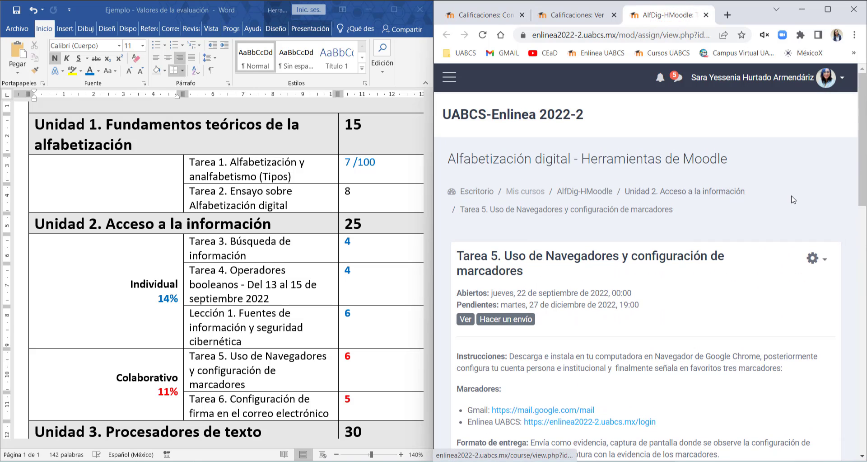
left_click(767, 193)
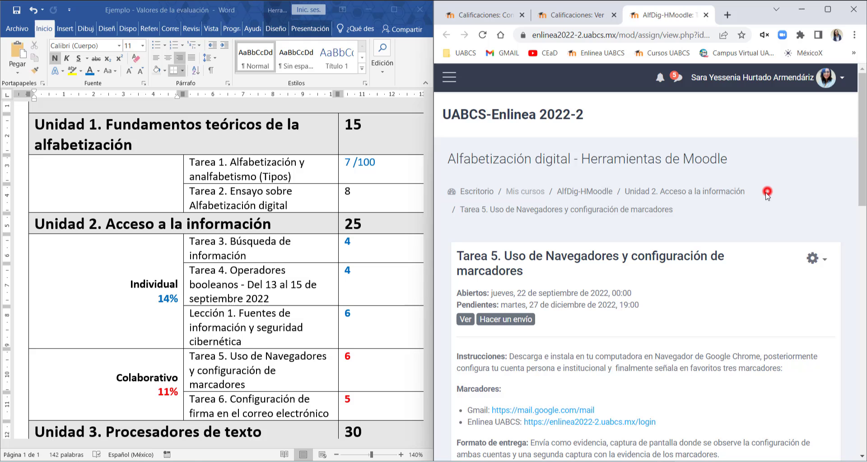
left_click(81, 222)
left_click(227, 367)
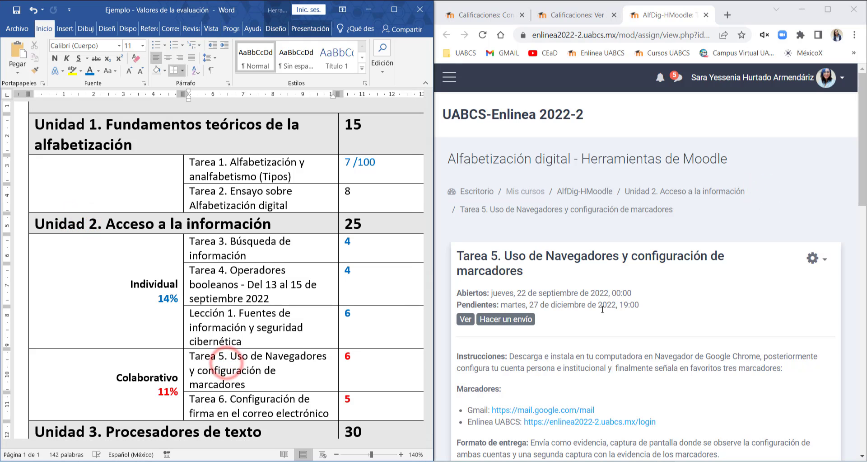
scroll(606, 313, "down", 2)
left_click(812, 145)
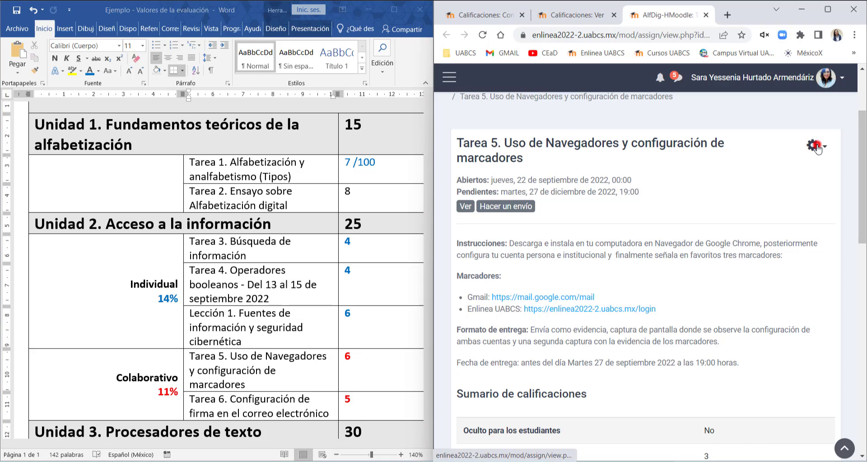
left_click(747, 170)
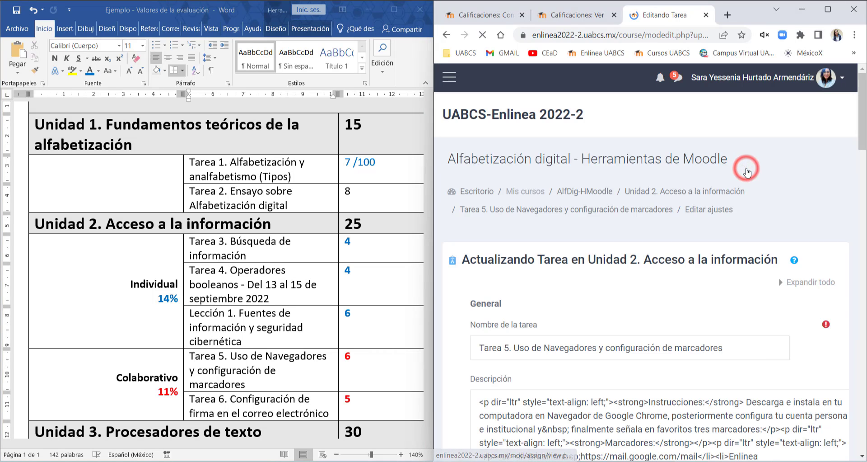
Expand the Calificación section of the Tarea 5 settings to reach its grade category option.
scroll(646, 329, "down", 15)
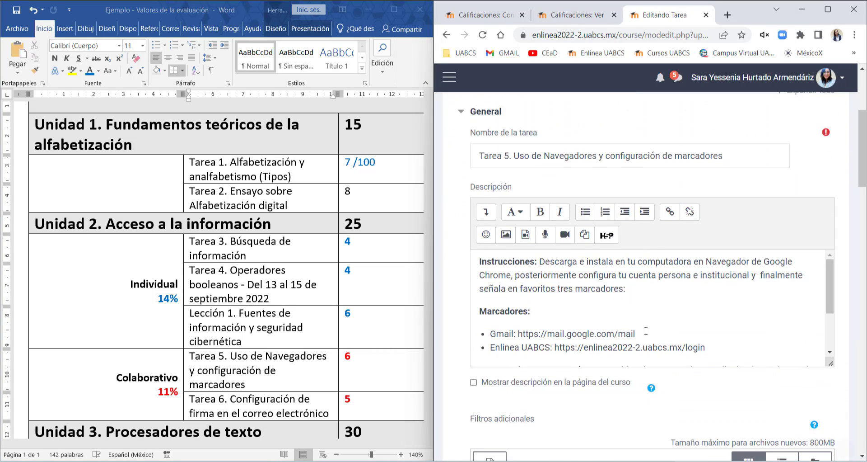
scroll(644, 343, "down", 10)
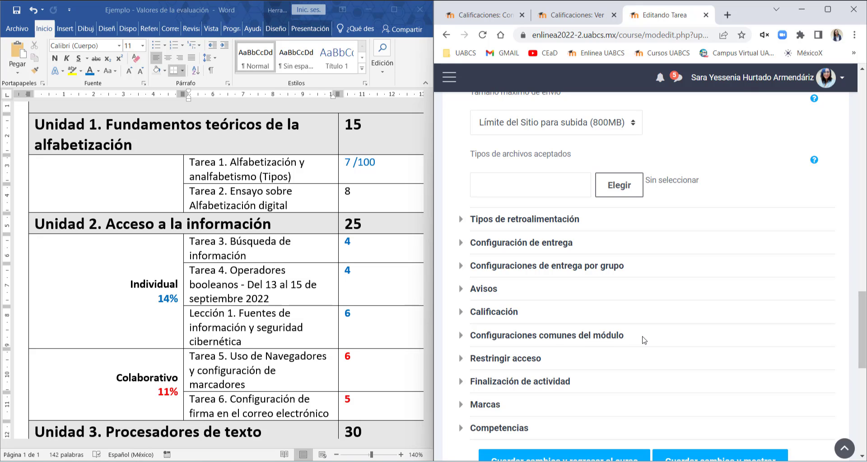
scroll(539, 269, "down", 3)
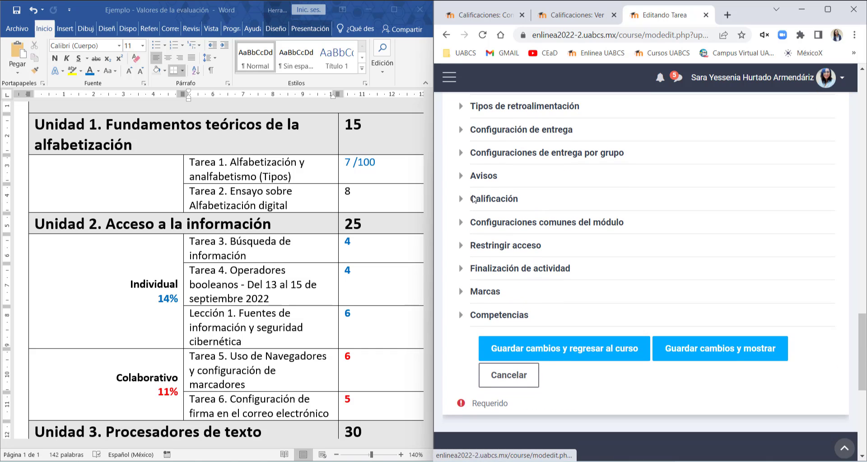
left_click(473, 199)
scroll(579, 253, "down", 5)
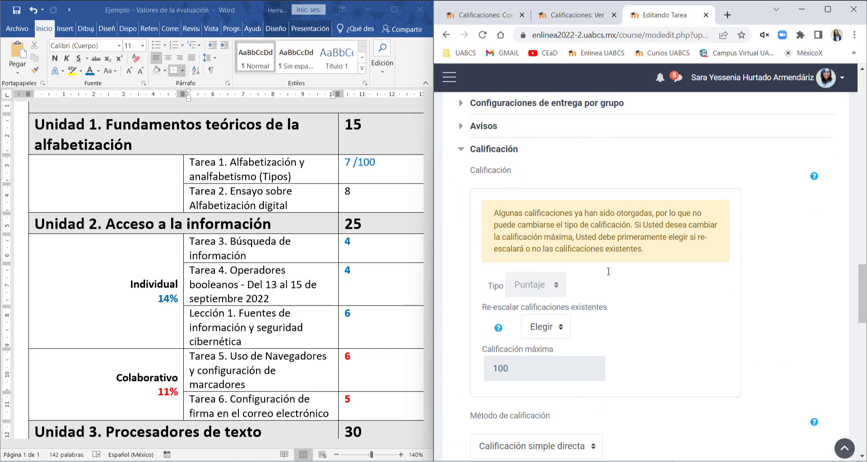
scroll(601, 270, "down", 1)
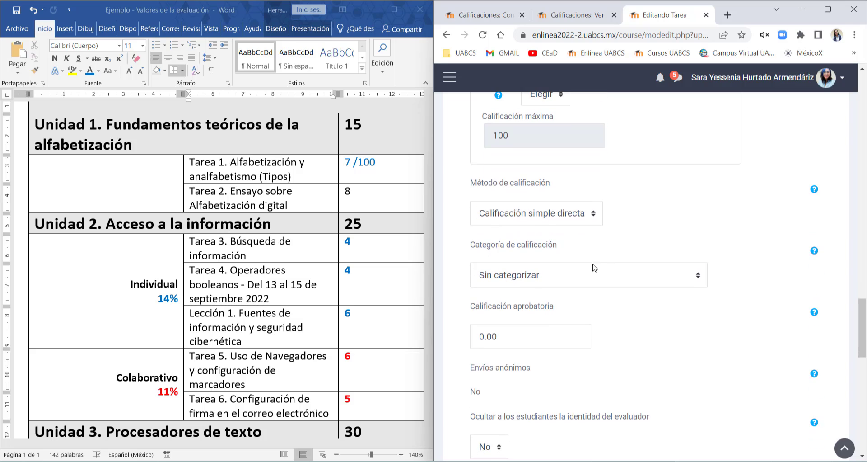
Set Tarea 5's grade category to Trabajo colaborativo U2, then save the changes and return to the course.
left_click_drag(551, 251, 560, 248)
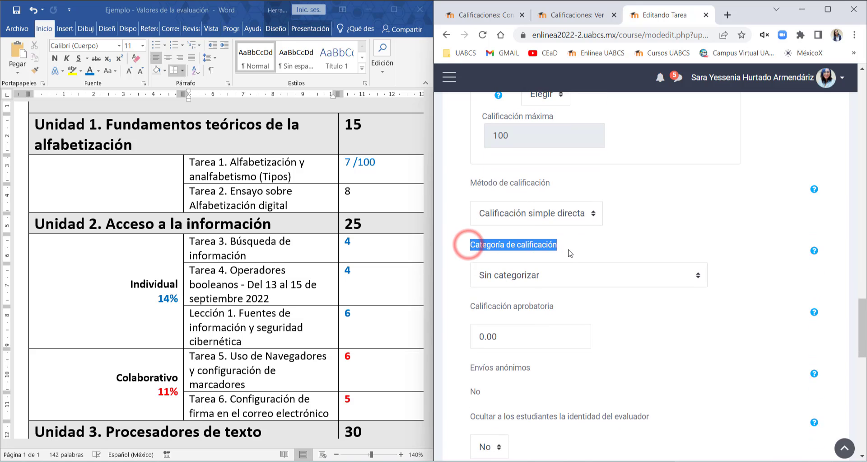
left_click(568, 249)
left_click(564, 277)
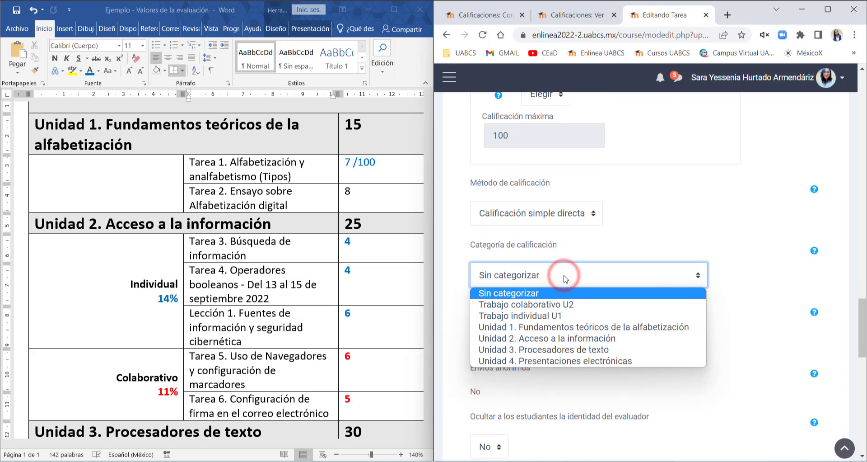
left_click(525, 305)
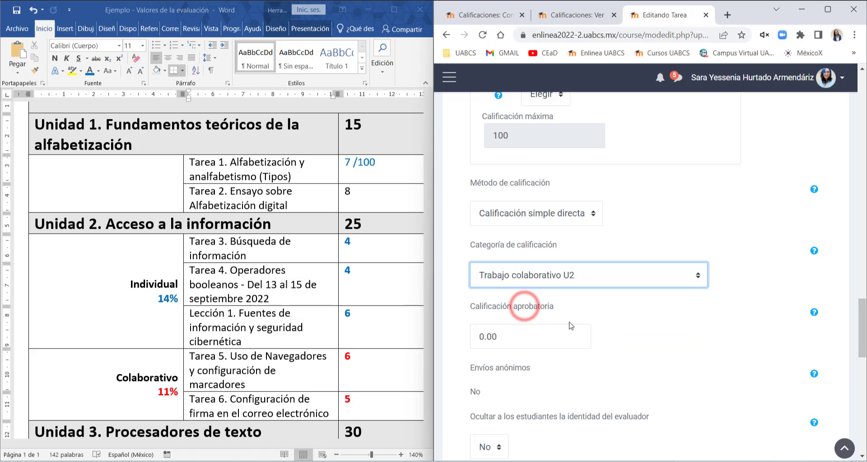
scroll(571, 325, "down", 8)
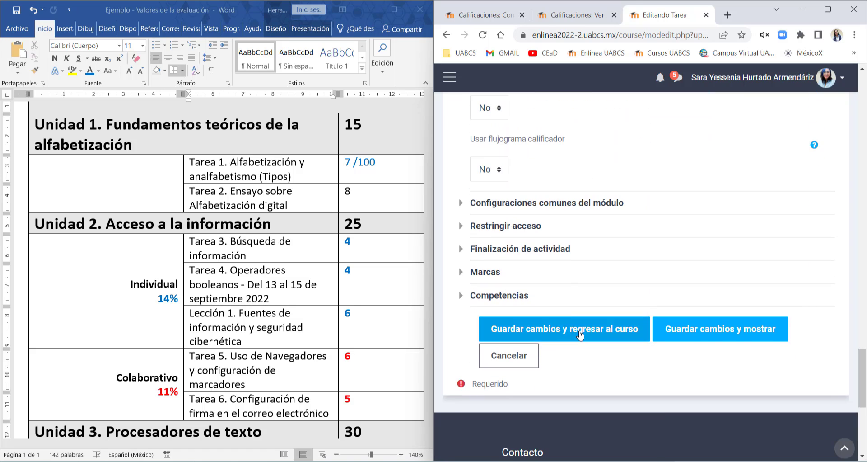
left_click(581, 334)
Reload the gradebook setup and check where Tarea 5 sits within the Unidad 2 subcategories.
left_click(494, 16)
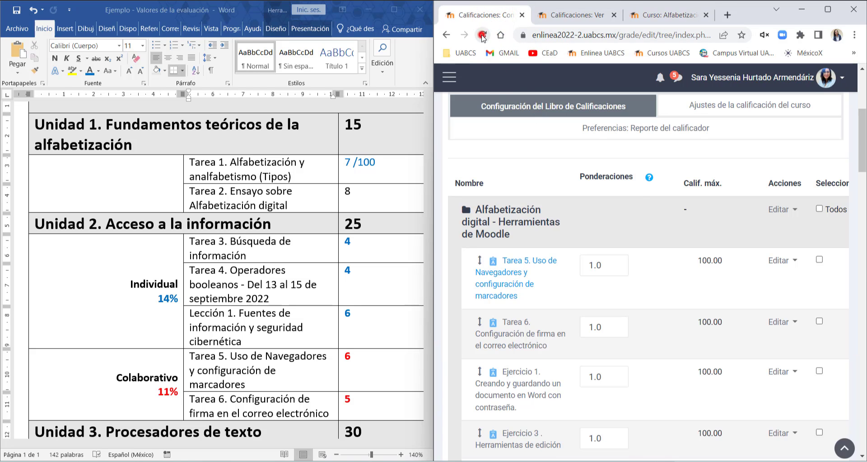
left_click(482, 35)
scroll(655, 302, "down", 10)
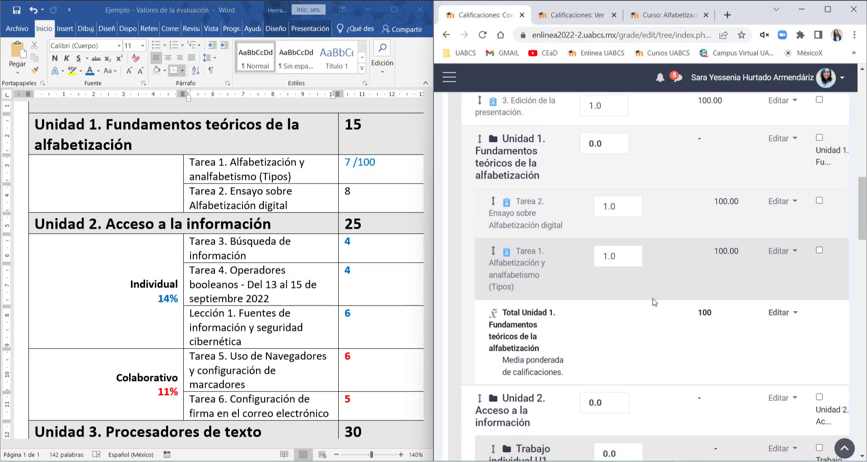
scroll(654, 302, "down", 10)
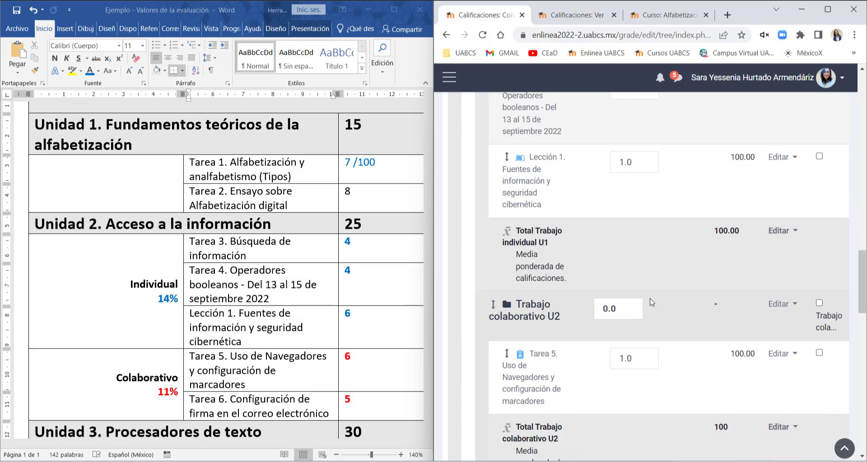
scroll(651, 302, "down", 1)
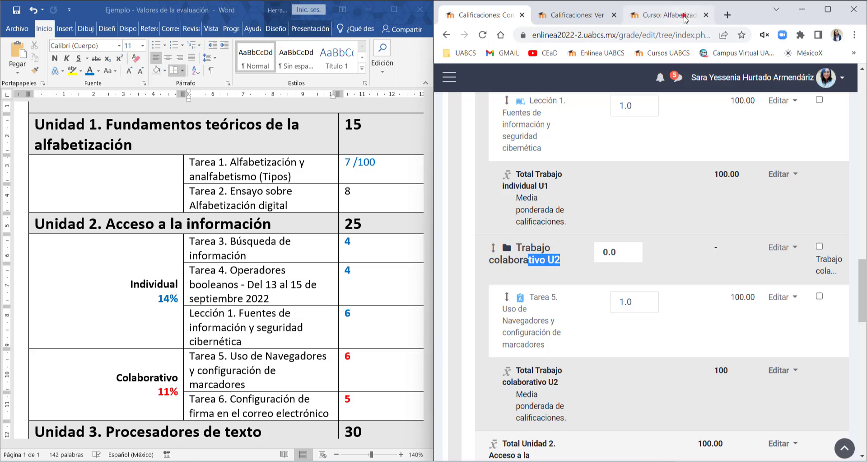
Return to the course page, turn on editing mode, and look over the Unidad 2 activities.
left_click(668, 15)
scroll(708, 271, "down", 2)
scroll(708, 271, "up", 6)
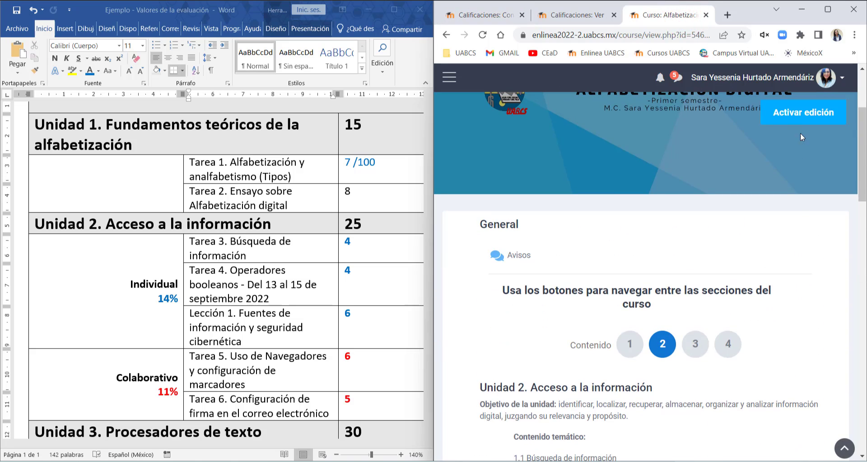
left_click(797, 112)
scroll(676, 250, "down", 15)
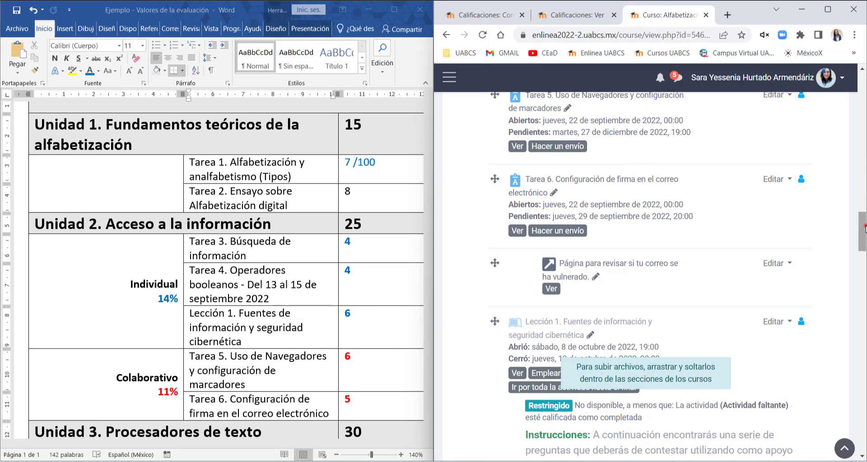
Open the form for adding a new Tarea activity to Unidad 1. Fundamentos teóricos de la alfabetización.
left_click_drag(863, 228, 866, 173)
left_click(714, 245)
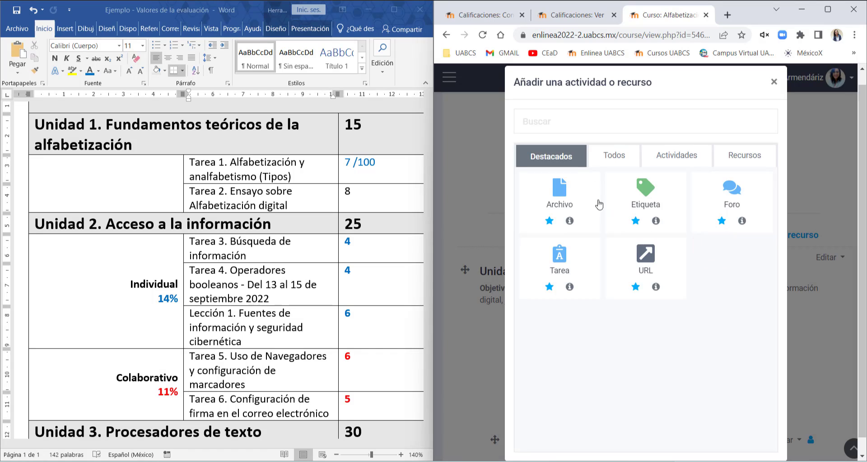
left_click(563, 259)
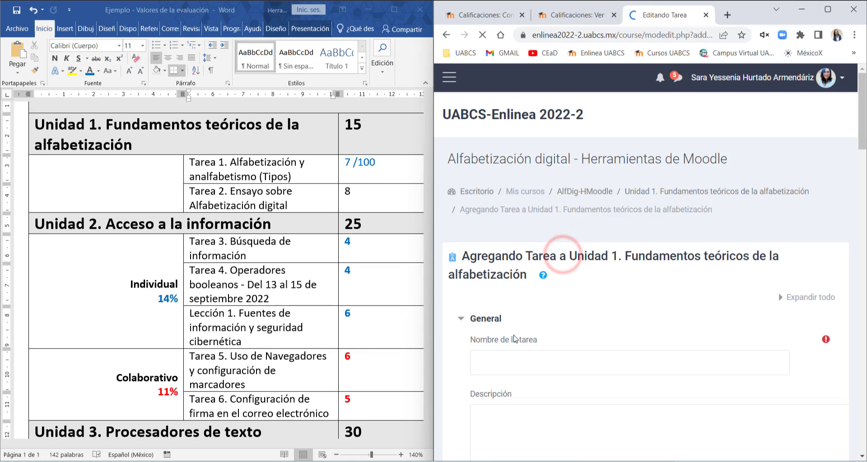
Name the new assignment "TArea de ejemplo", correcting the misspelled ending of the name.
left_click(516, 364)
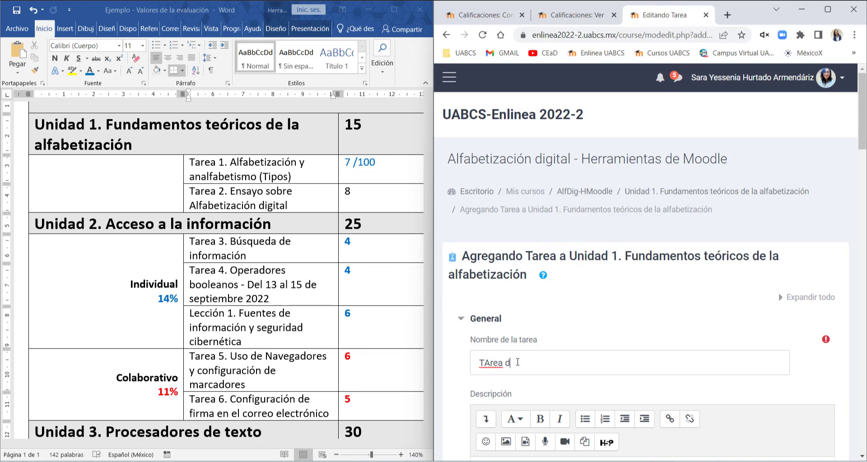
type("TArea de ejempo")
key("Num_Lock")
type("lo")
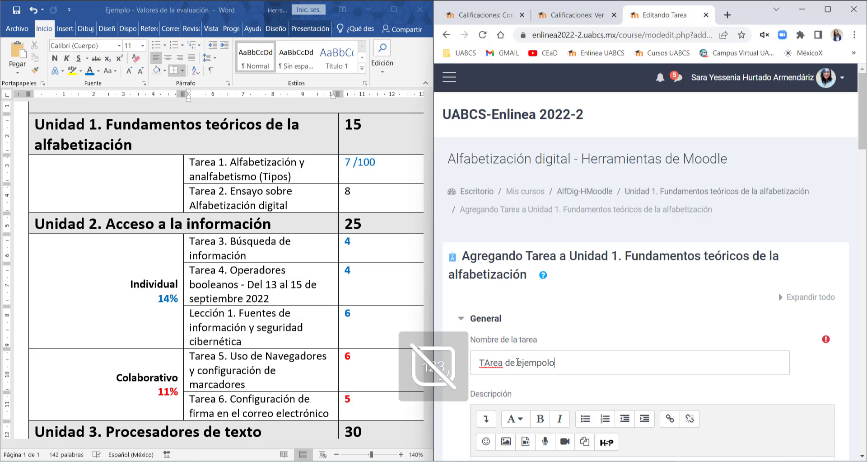
scroll(541, 354, "down", 5)
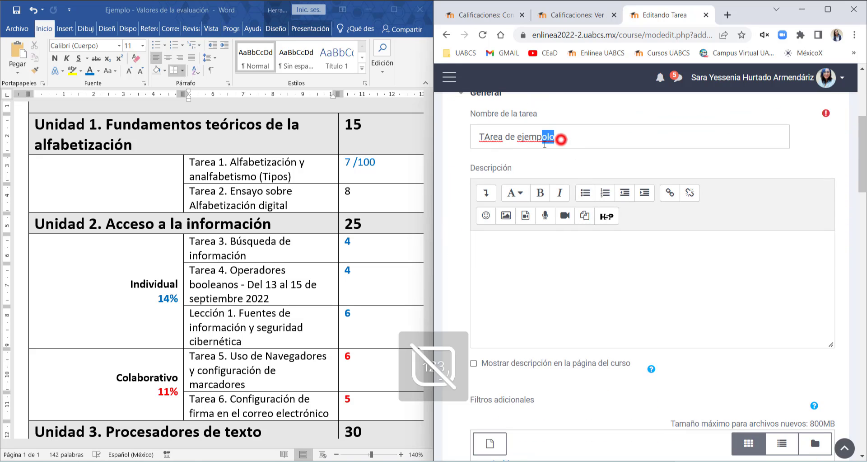
type("lo")
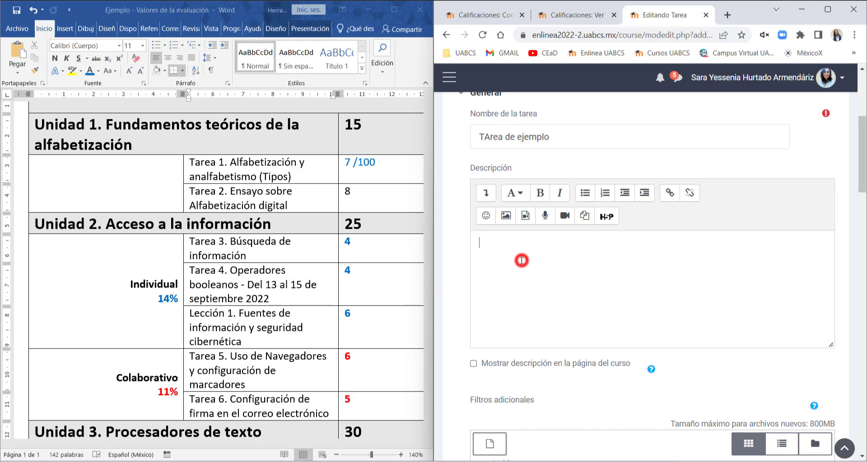
Set the assignment's grade category to Unidad 4. Presentaciones electrónicas, then save the changes and return to the course.
scroll(541, 306, "down", 13)
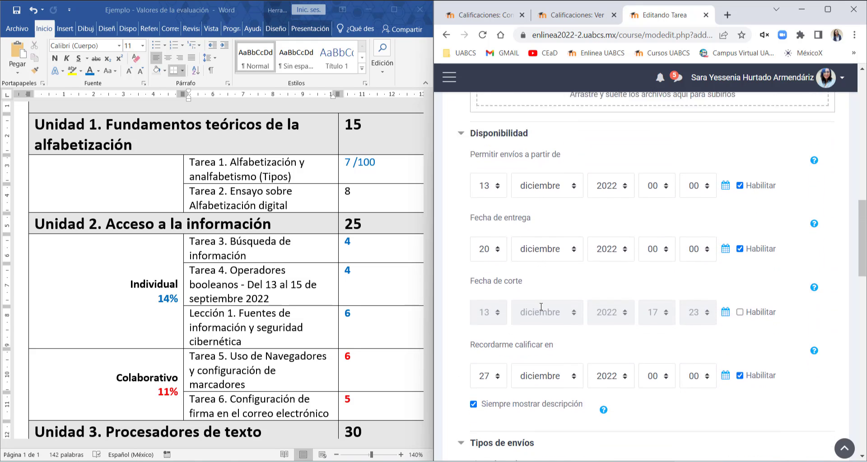
scroll(544, 239, "down", 10)
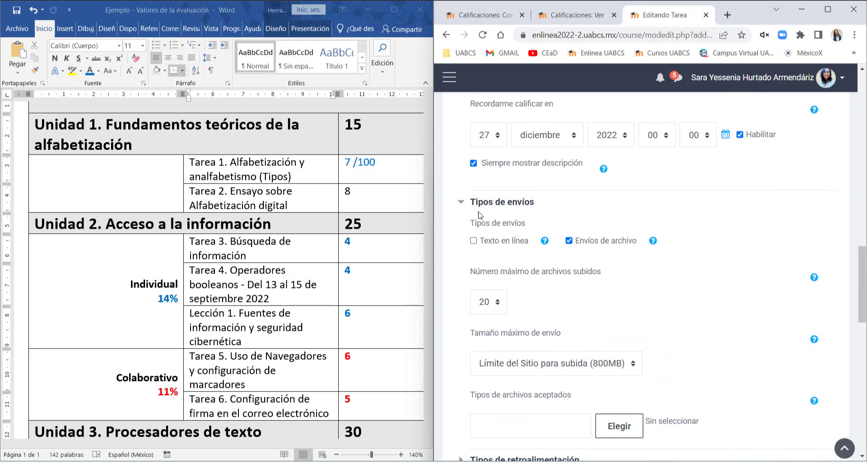
scroll(532, 258, "down", 3)
left_click(496, 271)
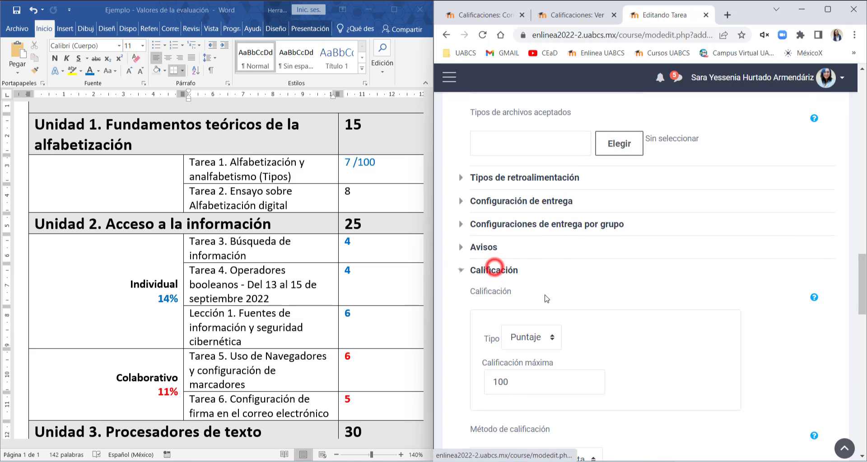
scroll(533, 280, "down", 5)
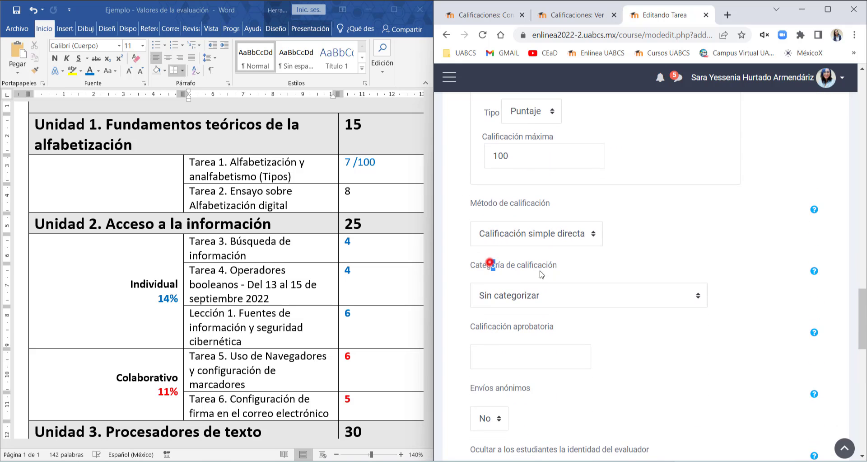
left_click_drag(542, 274, 555, 296)
left_click(554, 296)
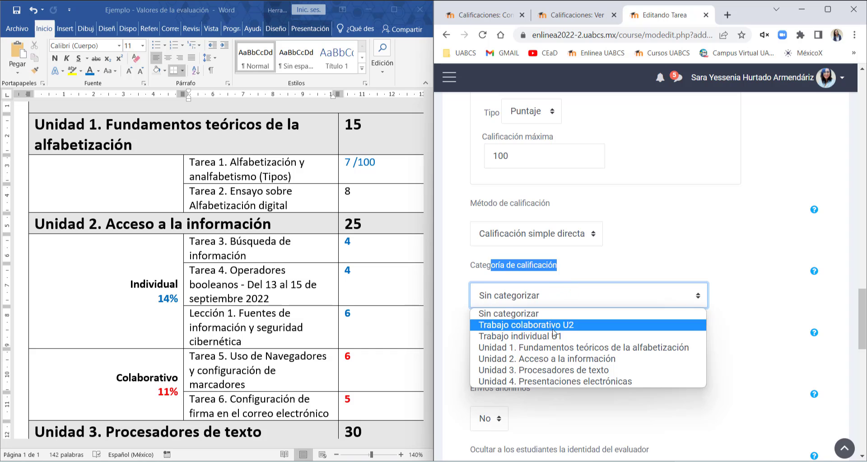
left_click(536, 382)
scroll(549, 378, "down", 9)
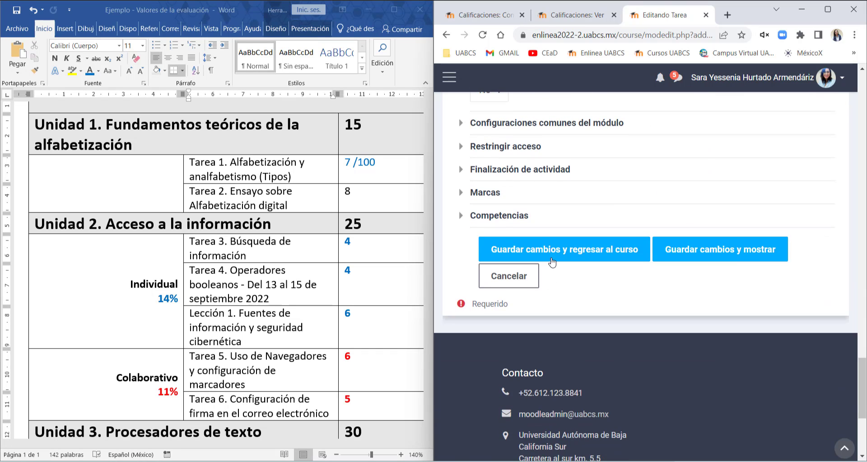
left_click(552, 260)
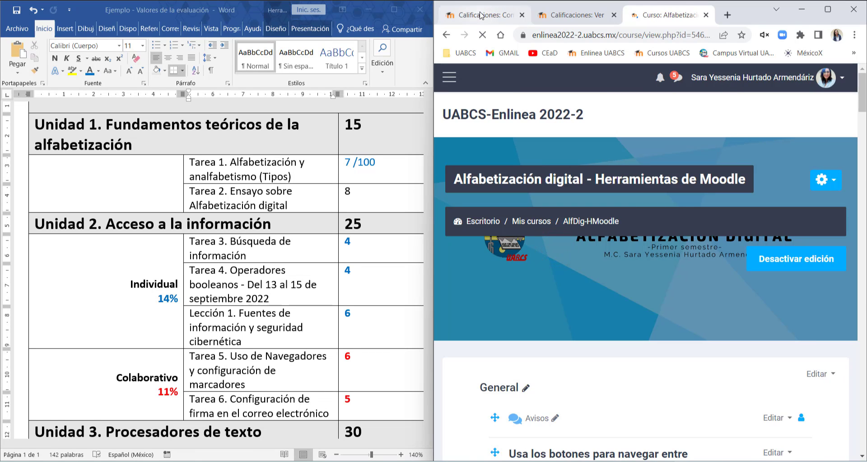
Reload the gradebook setup and check where TArea de ejemplo sits among the unit categories.
left_click(483, 15)
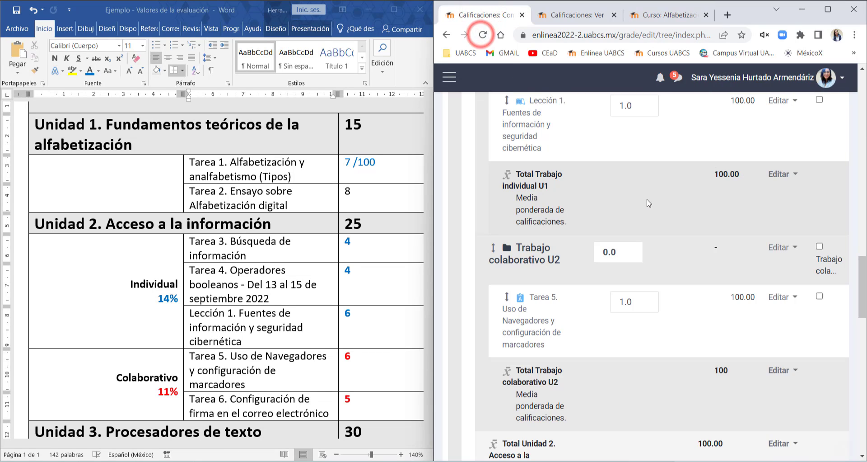
scroll(644, 201, "down", 9)
scroll(640, 282, "down", 1)
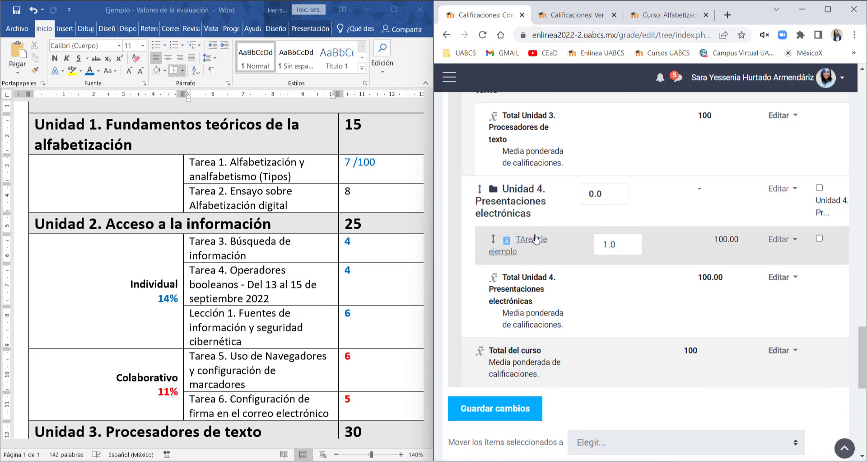
left_click_drag(480, 228, 560, 257)
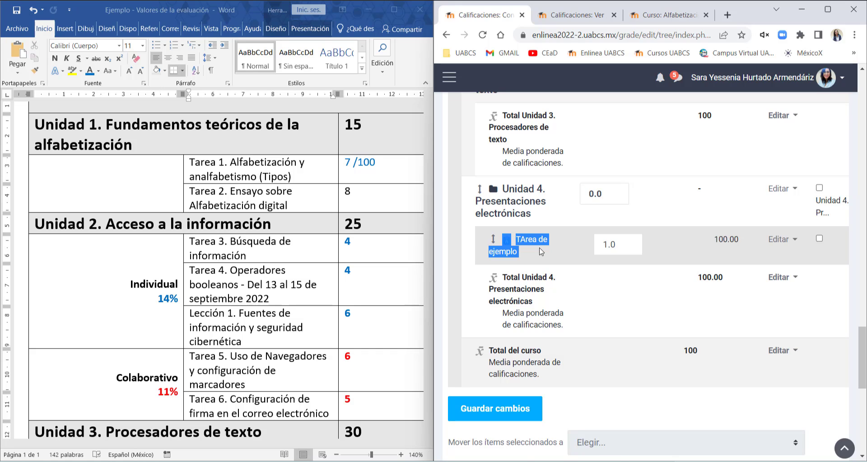
scroll(706, 244, "up", 15)
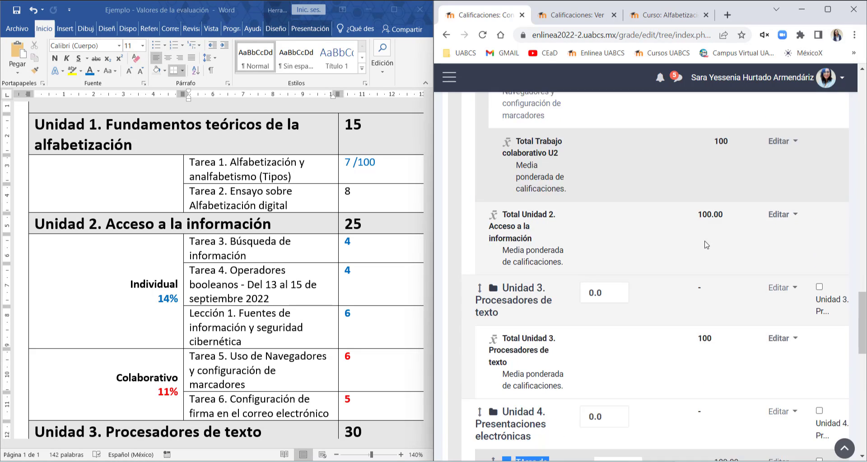
scroll(705, 241, "up", 9)
scroll(672, 290, "down", 6)
scroll(311, 316, "down", 2)
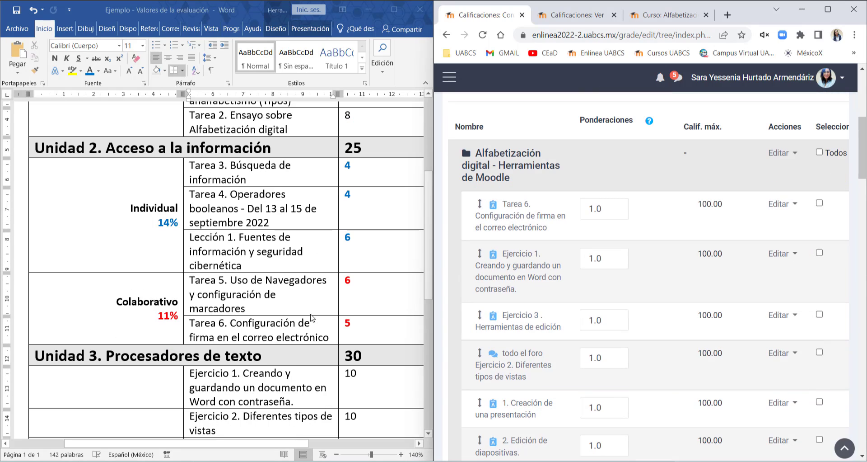
Move Tarea 6. Configuración de firma en el correo electrónico into the Trabajo colaborativo U2 subcategory.
left_click(821, 204)
scroll(821, 206, "down", 10)
left_click(614, 267)
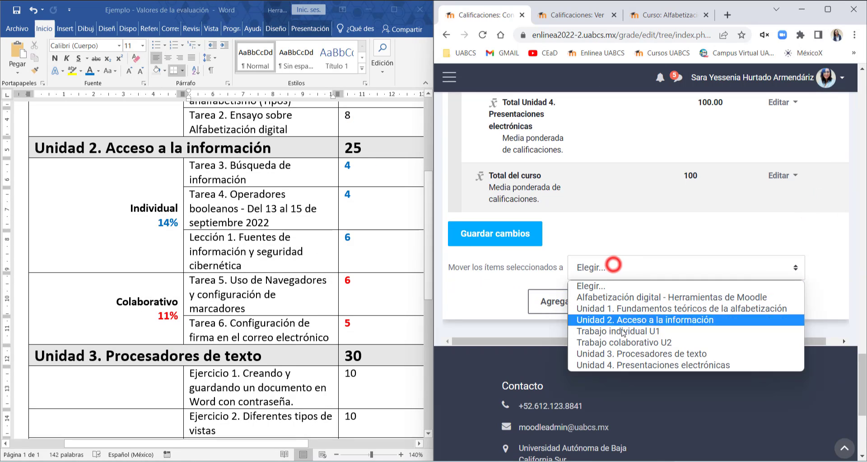
left_click(624, 341)
Move Ejercicio 1, Ejercicio 3 and the Ejercicio 2 forum item together into the Unidad 3. Procesadores de texto category.
scroll(226, 271, "down", 3)
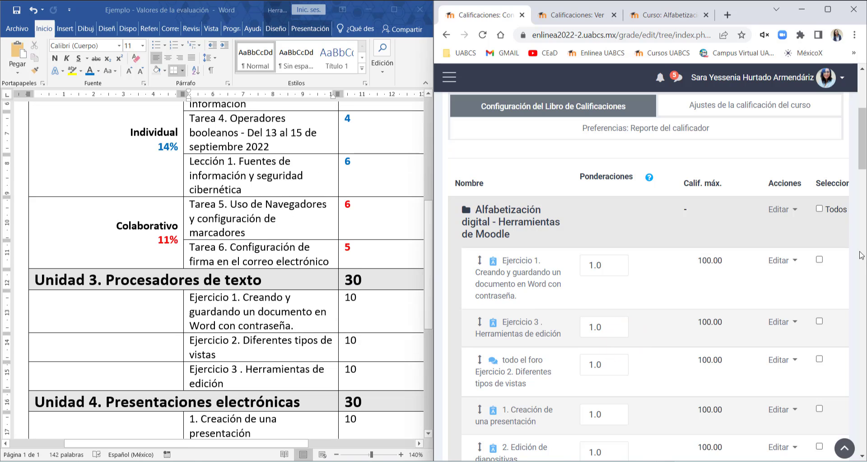
left_click(820, 260)
left_click(819, 321)
scroll(813, 326, "down", 3)
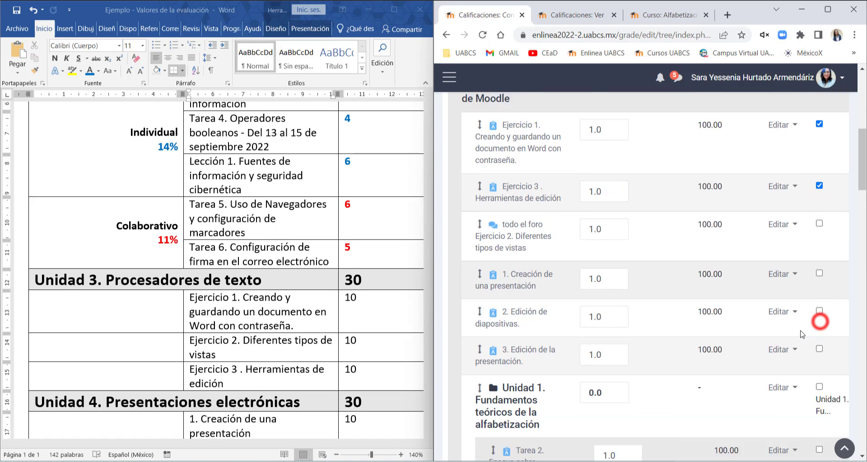
scroll(813, 325, "up", 3)
scroll(827, 302, "down", 15)
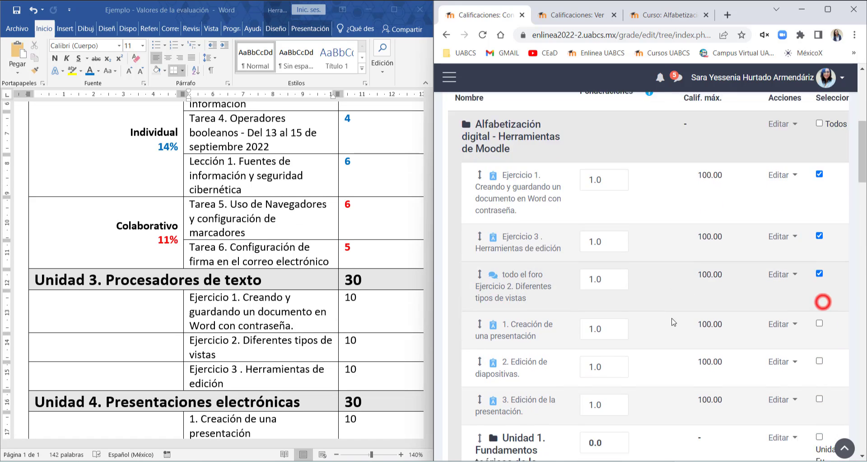
scroll(676, 351, "down", 4)
left_click(625, 223)
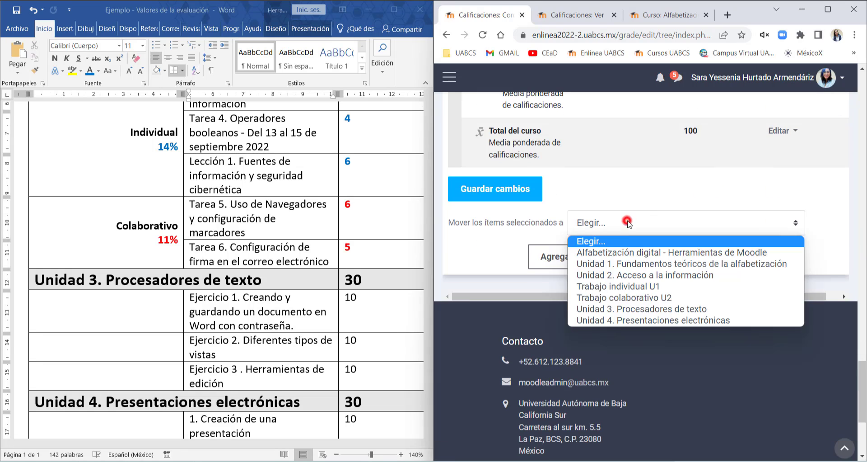
left_click(638, 304)
Move the three presentation activities (Creación de una presentación, Edición de diapositivas, Edición de la presentación) into Unidad 4. Presentaciones electrónicas.
scroll(743, 353, "down", 5)
left_click(820, 259)
left_click(820, 297)
left_click(820, 335)
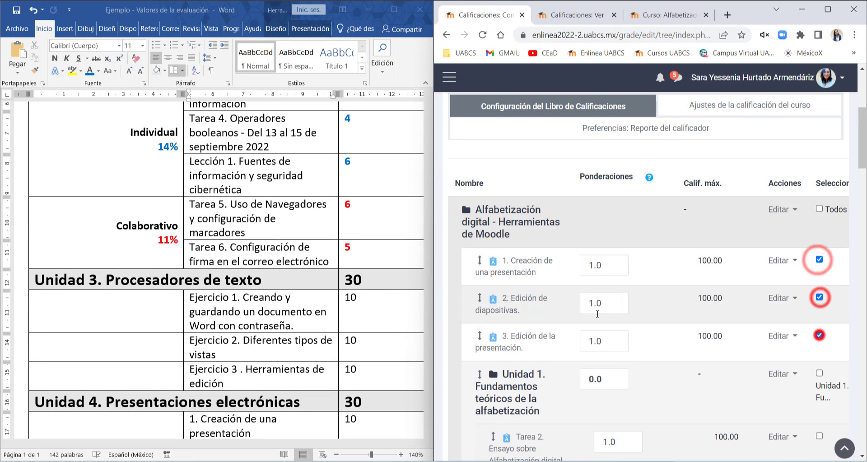
scroll(608, 320, "down", 15)
left_click(584, 346)
left_click(629, 442)
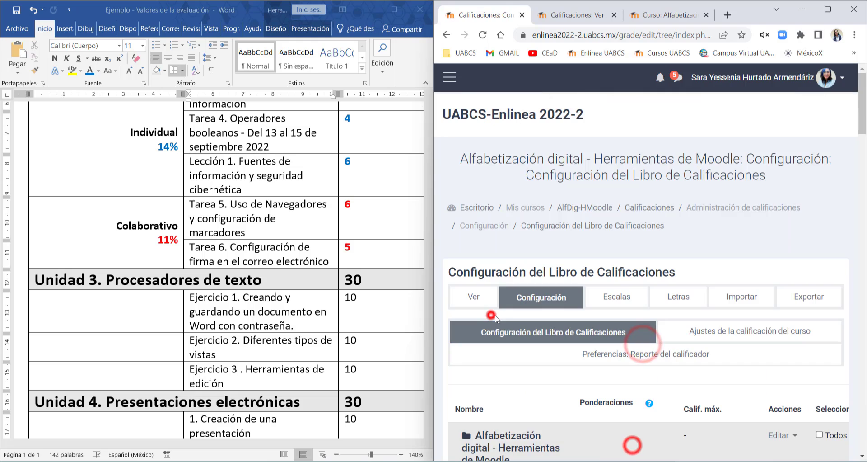
Check the activities now listed under the Unidad 3 and Unidad 4 categories.
scroll(487, 312, "down", 4)
scroll(738, 356, "down", 15)
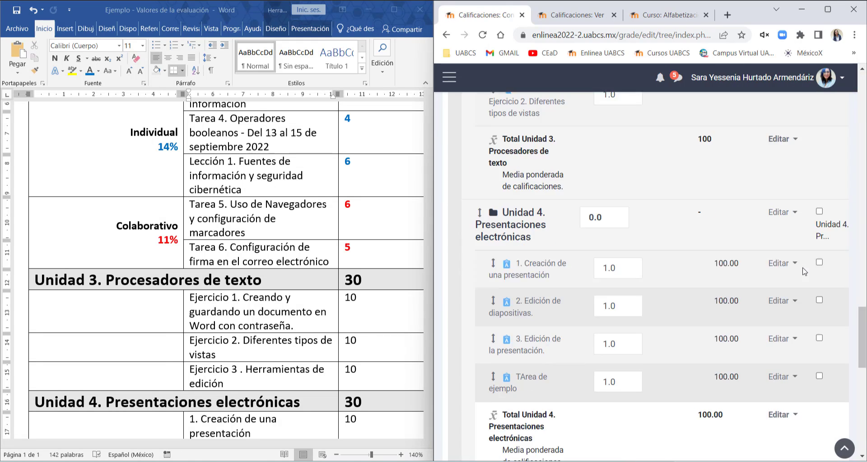
scroll(738, 356, "down", 2)
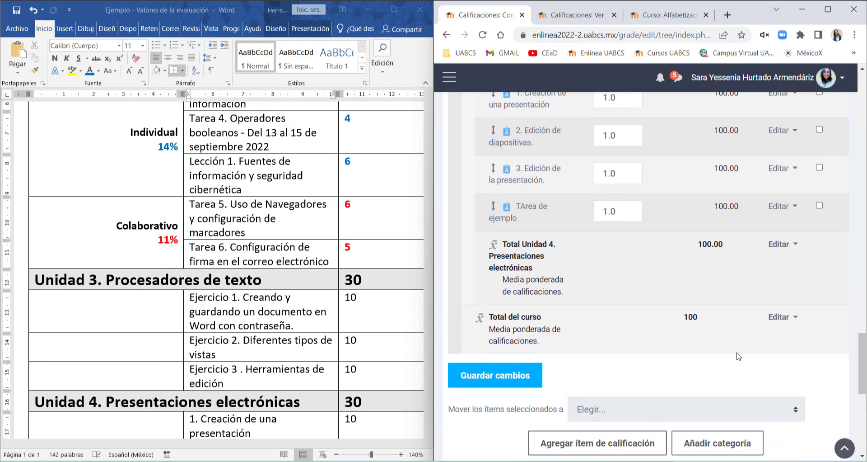
scroll(737, 354, "up", 5)
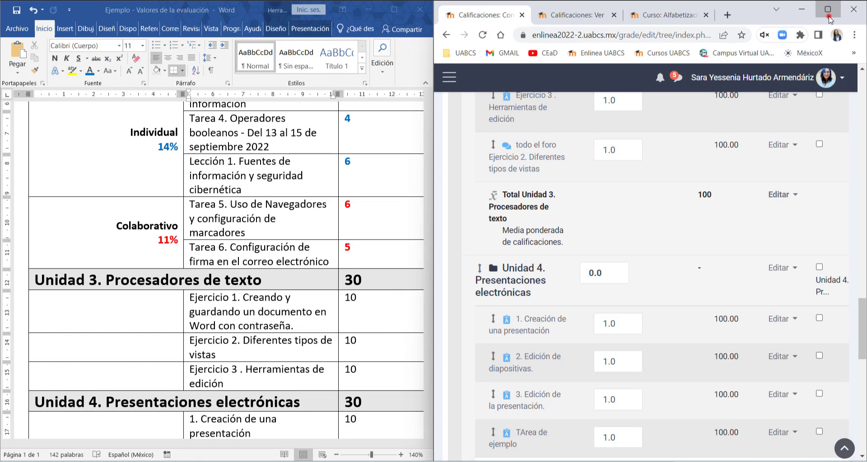
Maximize the browser window and close the grade view and course tabs, keeping only the gradebook setup open.
left_click(828, 18)
left_click(267, 9)
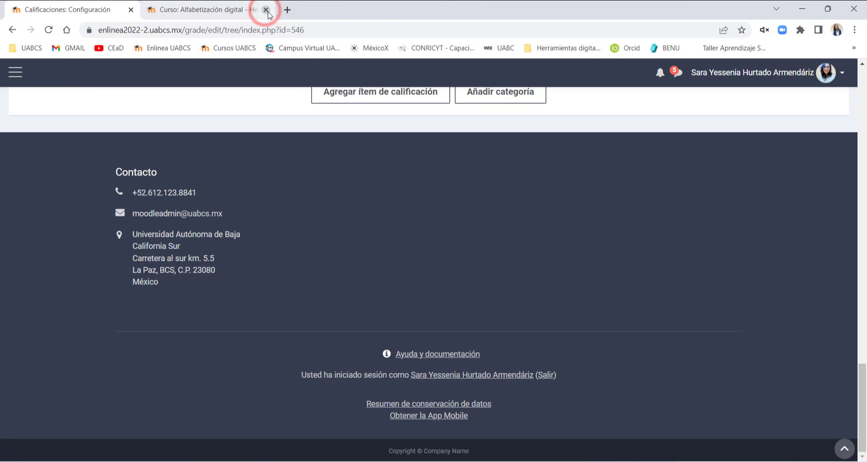
left_click(266, 10)
Review the Unidad 1 category and the individual and collaborative subcategories of Unidad 2 with their activities.
scroll(368, 222, "up", 20)
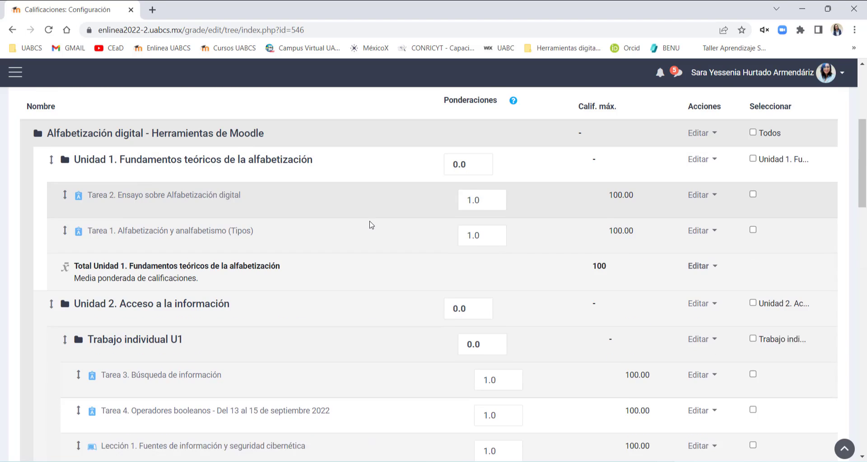
scroll(372, 224, "up", 2)
left_click_drag(91, 228, 310, 227)
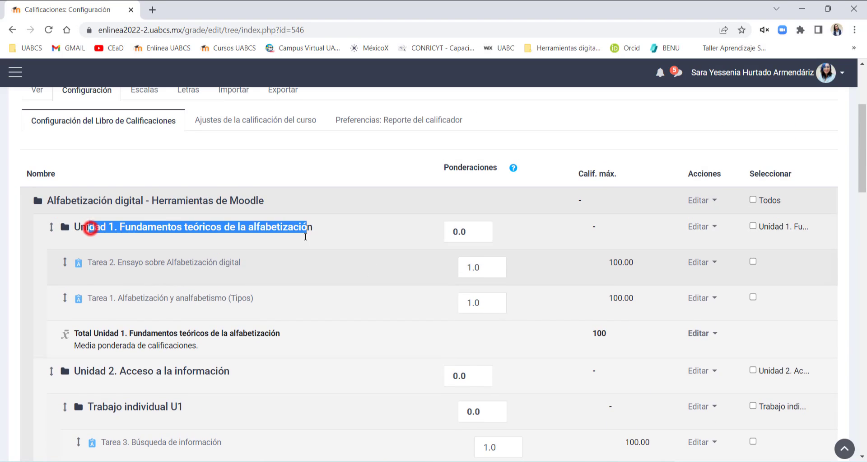
scroll(88, 225, "down", 5)
scroll(113, 219, "down", 2)
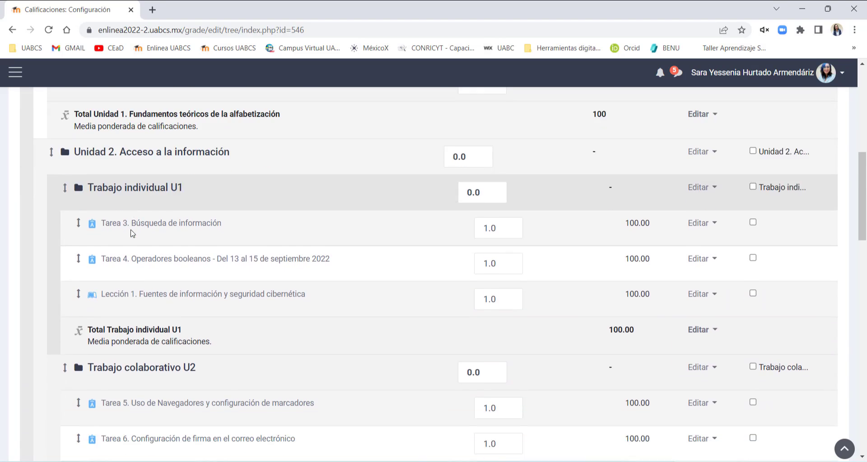
left_click(135, 181)
left_click(155, 360)
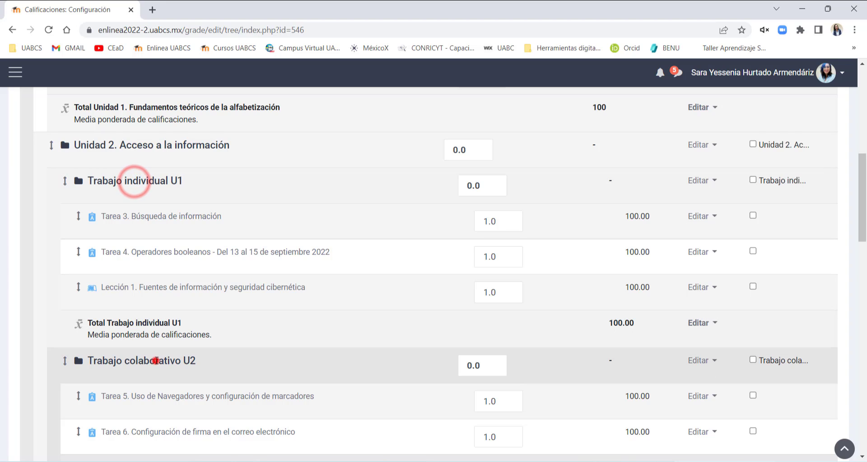
Review the Unidad 3 and Unidad 4 categories with their activities, including the weight field of TArea de ejemplo.
scroll(155, 360, "down", 4)
scroll(258, 348, "down", 5)
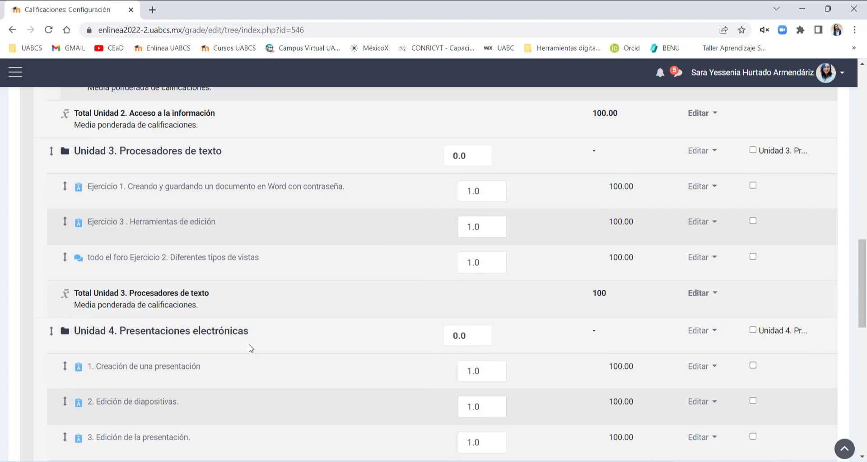
left_click_drag(109, 147, 156, 148)
left_click_drag(146, 328, 297, 342)
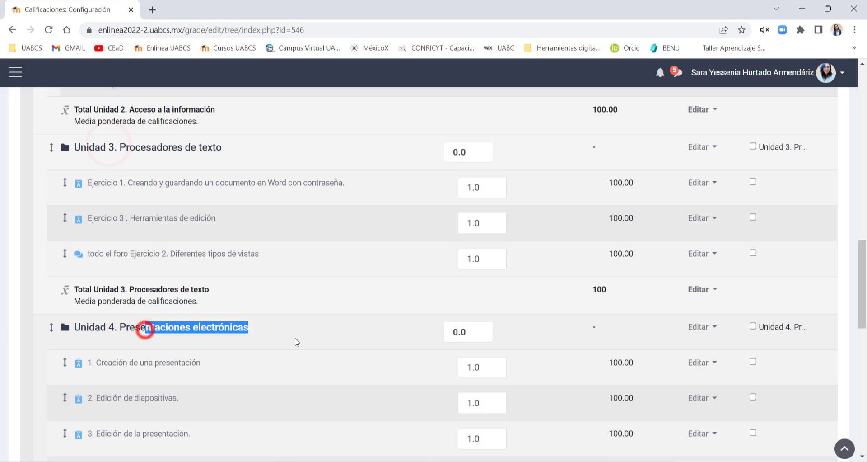
scroll(638, 331, "down", 6)
scroll(631, 333, "up", 4)
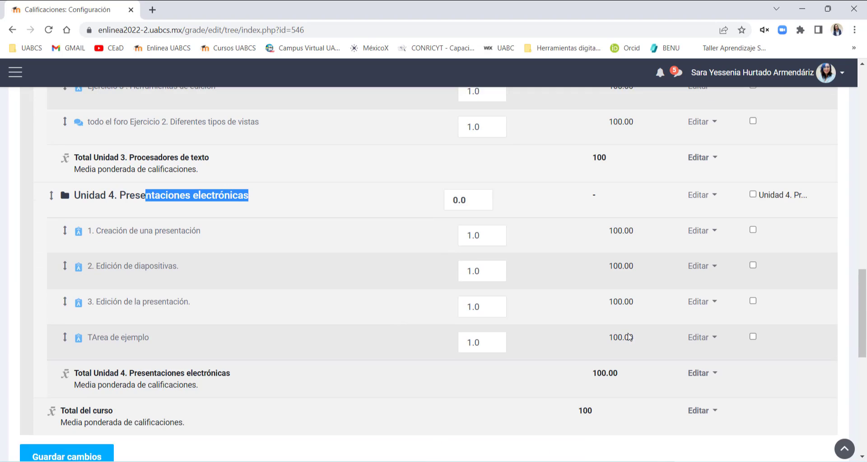
double_click(477, 355)
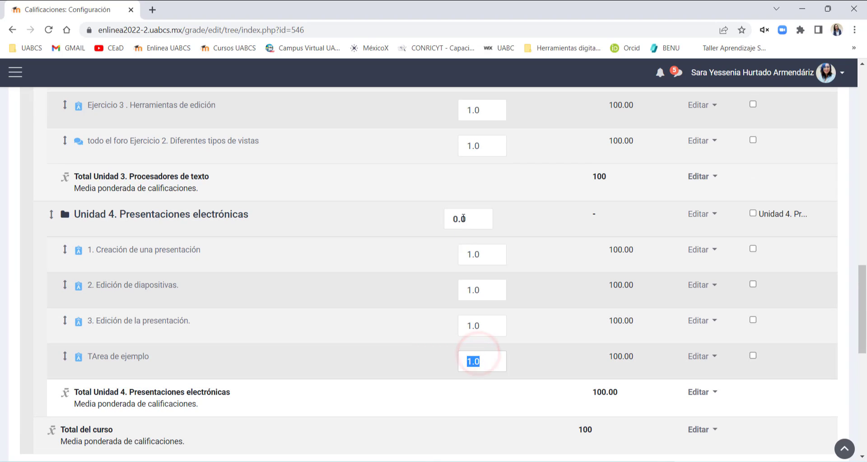
Place the gradebook setup window beside the Word evaluation table and return to the start of the gradebook.
scroll(463, 218, "up", 6)
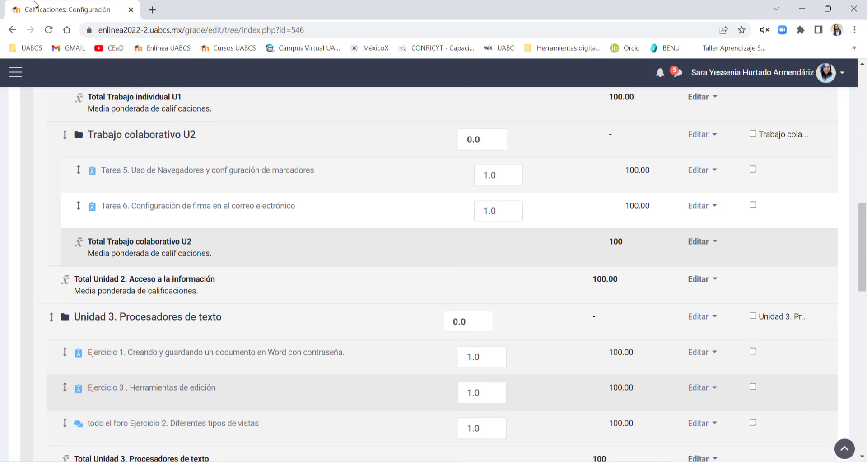
left_click_drag(41, 11, 864, 92)
scroll(336, 241, "up", 7)
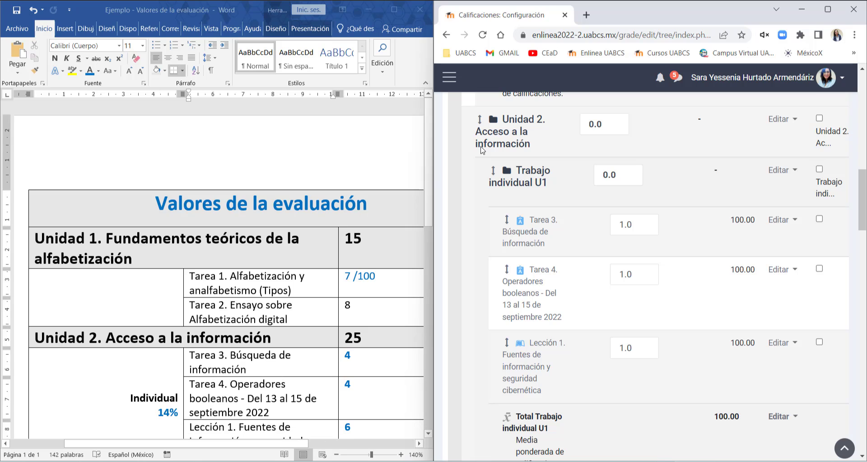
scroll(763, 293, "up", 10)
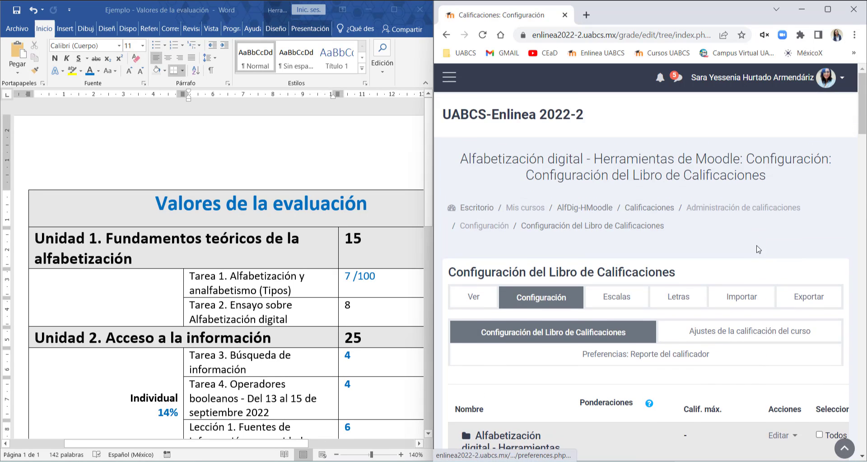
Set the weight of the Unidad 1. Fundamentos teóricos de la alfabetización category to 15.
scroll(757, 249, "down", 3)
scroll(696, 244, "down", 1)
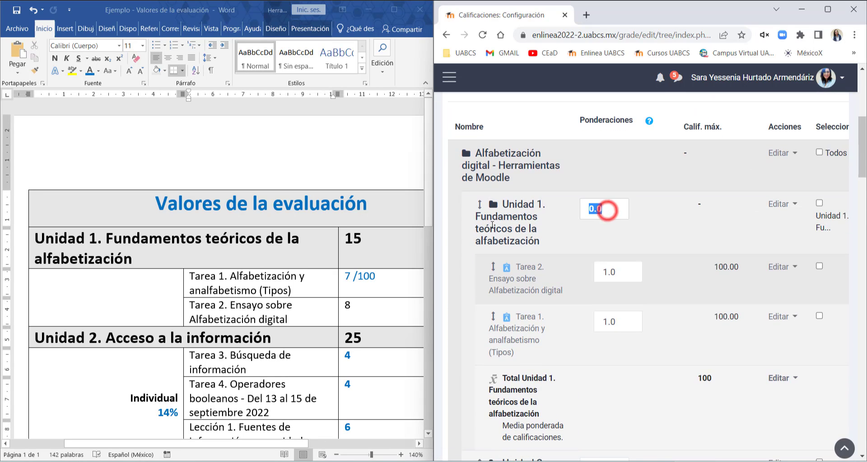
double_click(611, 213)
key("Num_Lock")
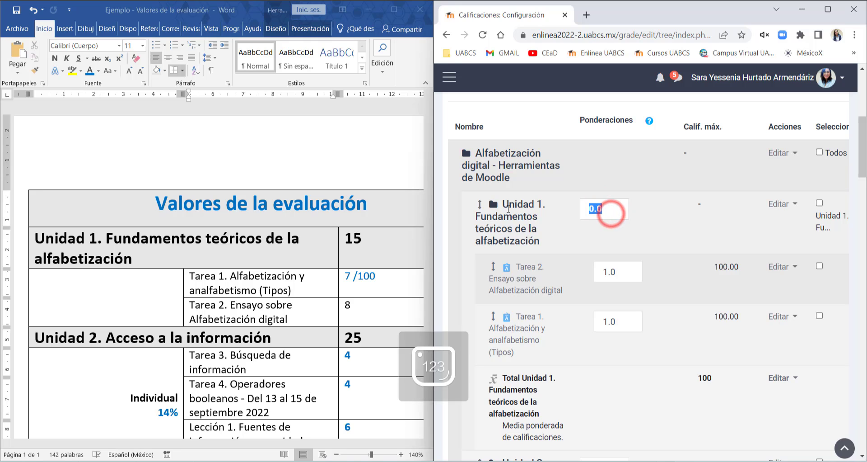
Set the Unidad 1 activity weights to 8 for Tarea 2 and 7 for Tarea 1, checking them against the Word table.
scroll(590, 256, "down", 1)
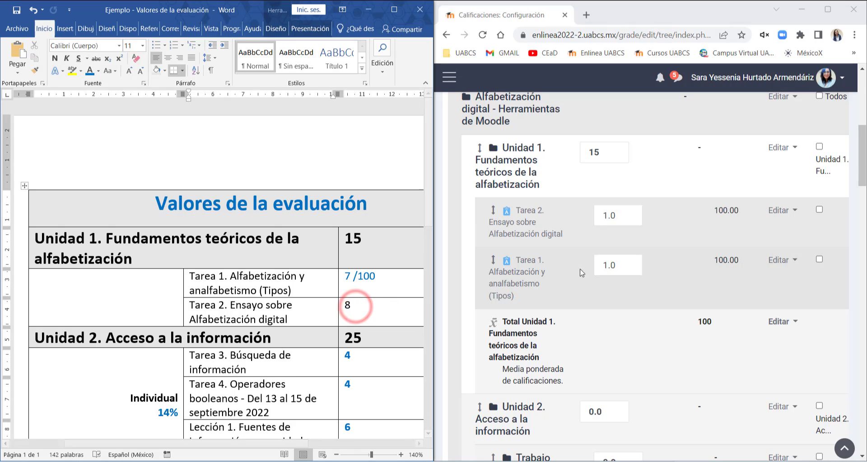
double_click(619, 266)
type("8")
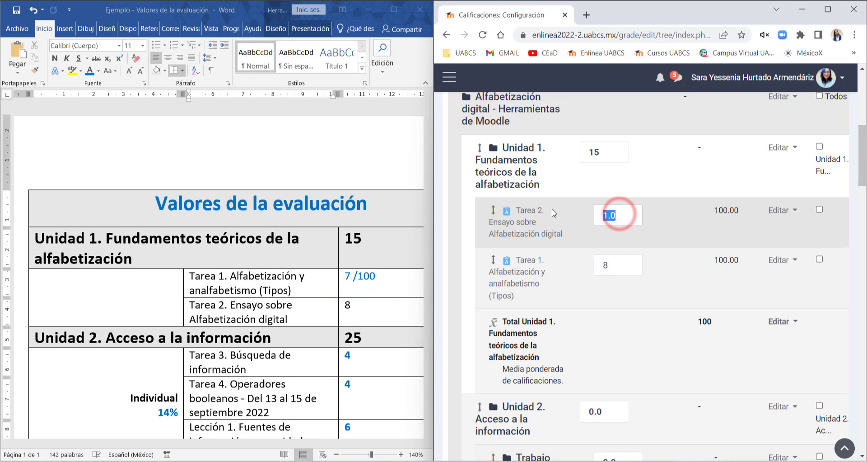
type("8")
type("7")
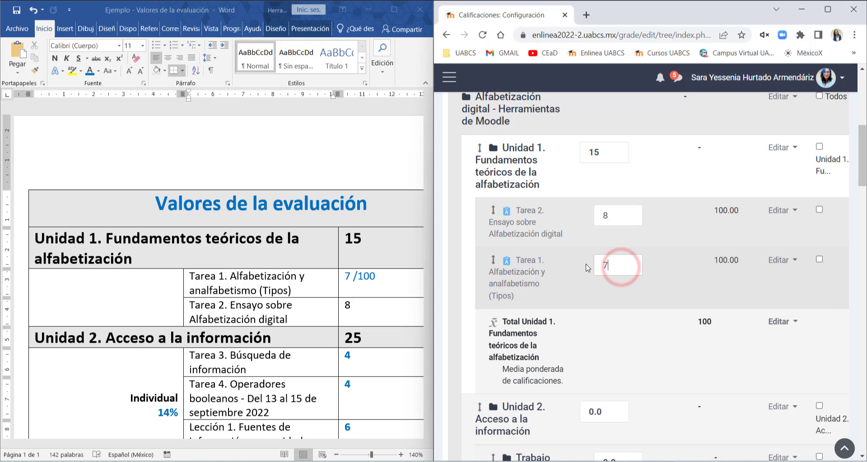
left_click(291, 296)
left_click_drag(283, 288, 366, 313)
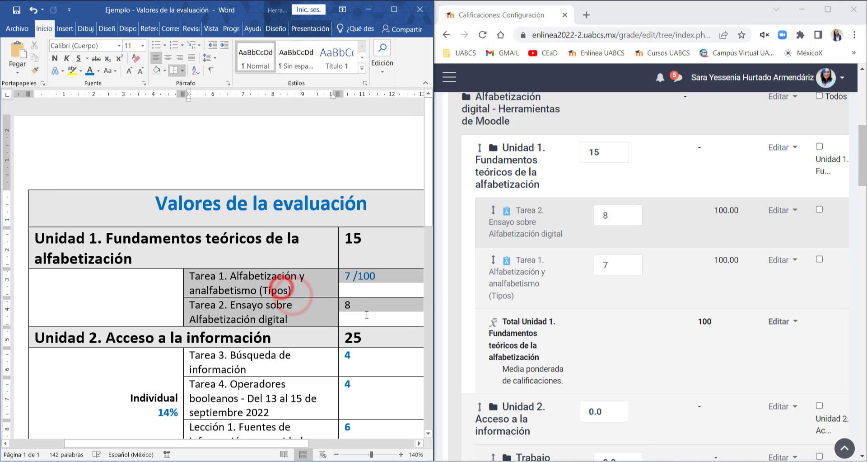
Set the weight of the Unidad 2 category to 25 and of its Trabajo individual U1 subcategory to 14.
scroll(698, 301, "down", 5)
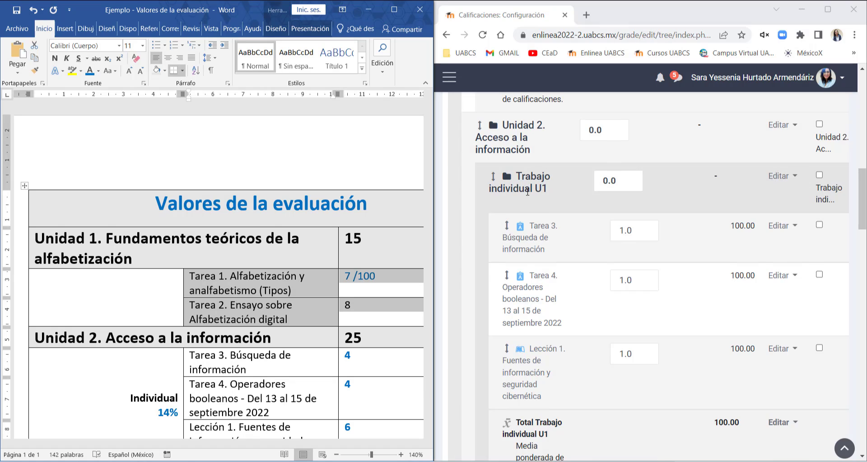
scroll(367, 321, "down", 3)
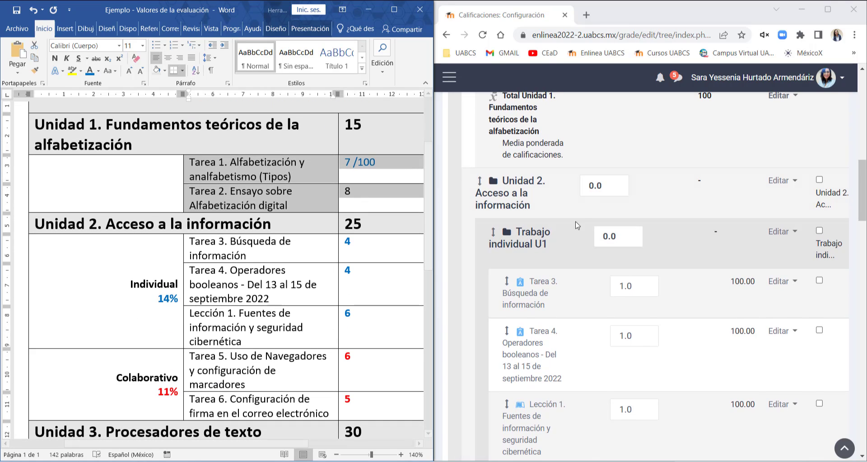
double_click(608, 186)
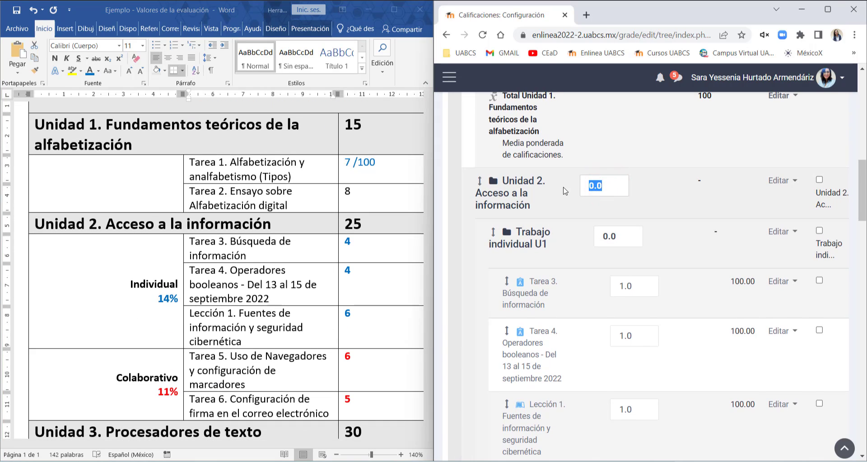
scroll(531, 230, "down", 1)
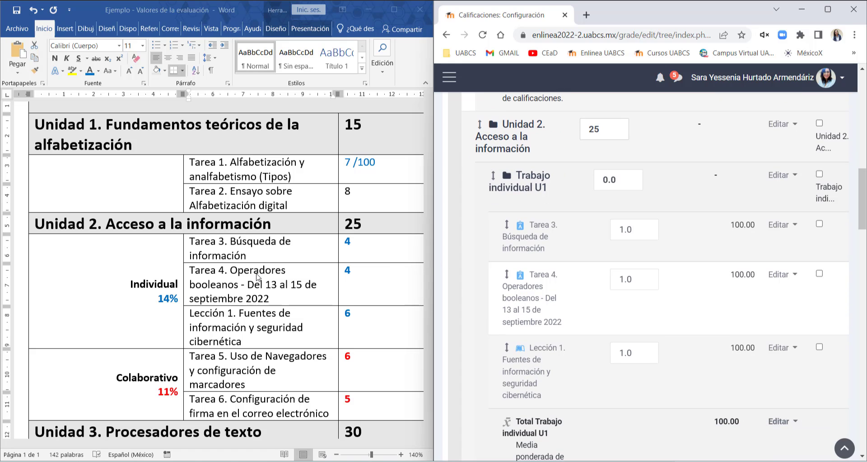
scroll(217, 271, "down", 1)
left_click(154, 248)
double_click(610, 180)
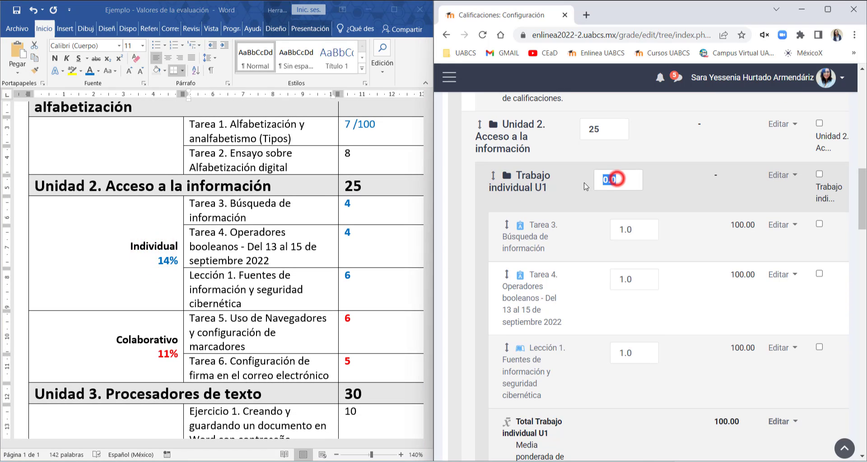
type("14")
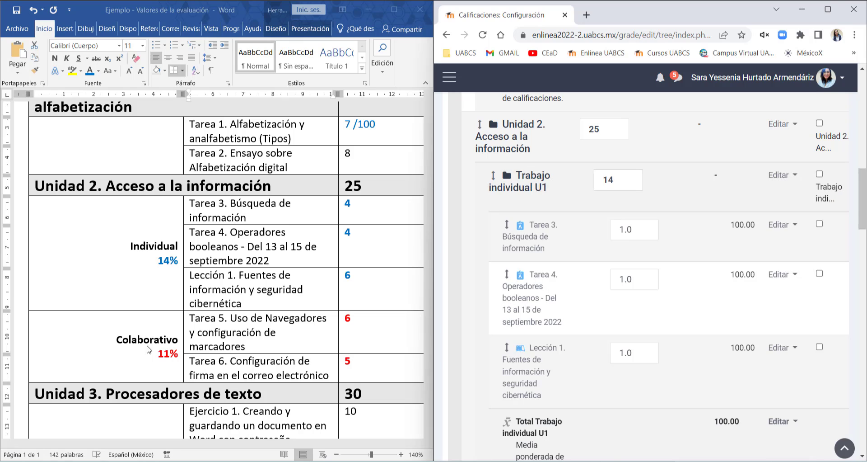
Set the weight of the Trabajo colaborativo U2 subcategory to 11, following the Colaborativo row of the Word table.
left_click_drag(153, 351, 192, 368)
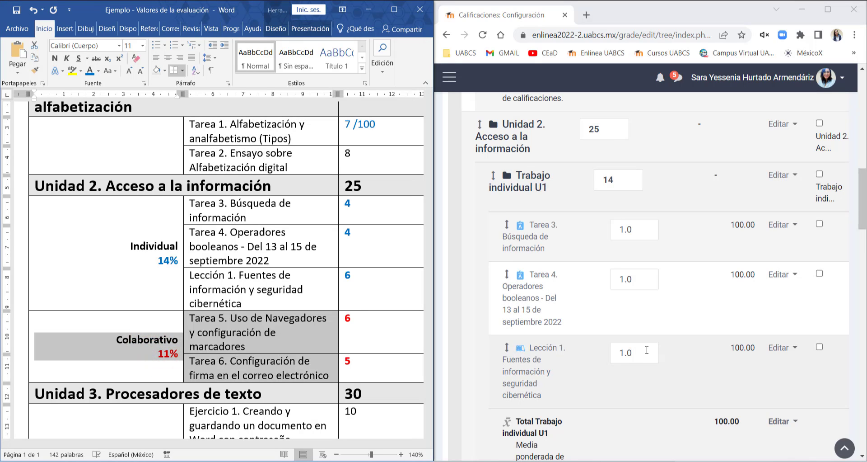
scroll(633, 344, "down", 3)
left_click(626, 330)
double_click(625, 330)
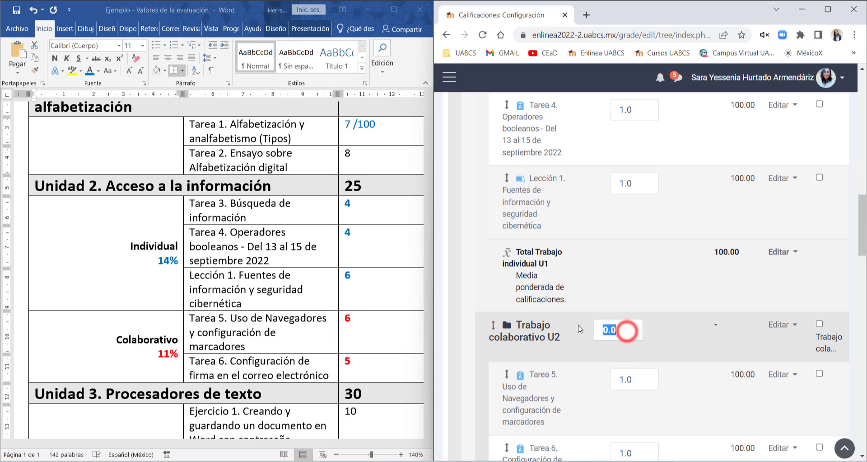
type("11")
Set the weight of Tarea 3. Búsqueda de información to 4, following its row in the Word table.
scroll(619, 294, "up", 1)
scroll(629, 281, "up", 5)
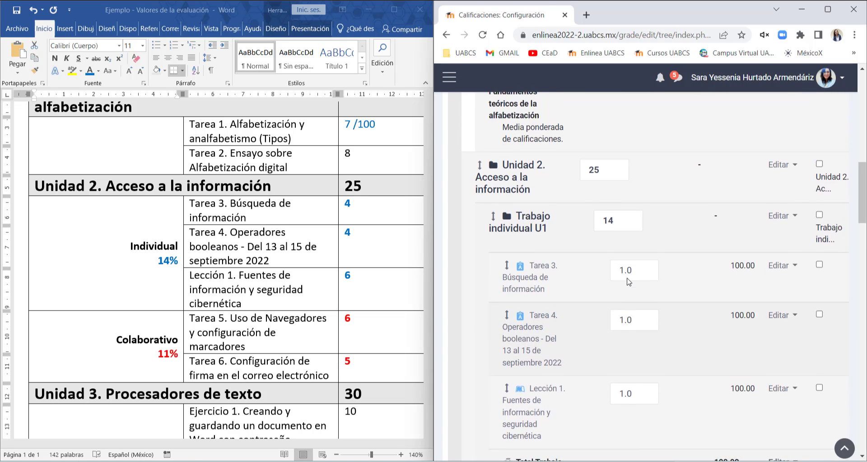
scroll(614, 291, "down", 2)
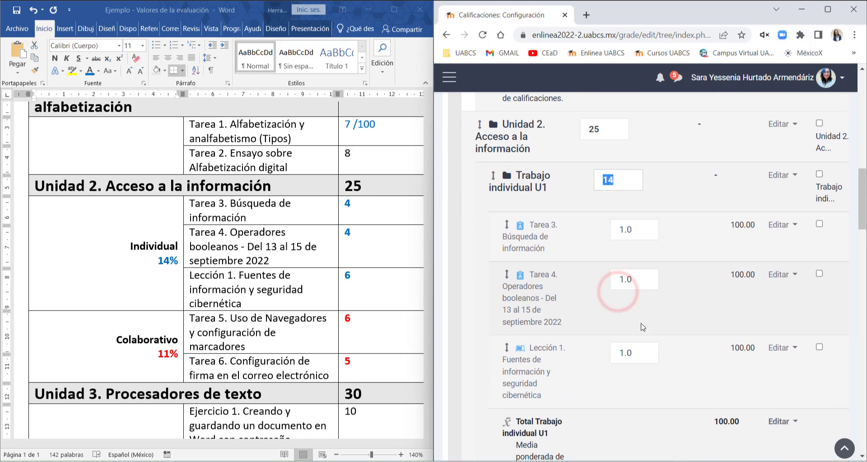
left_click(264, 208)
left_click_drag(218, 205, 358, 209)
double_click(623, 228)
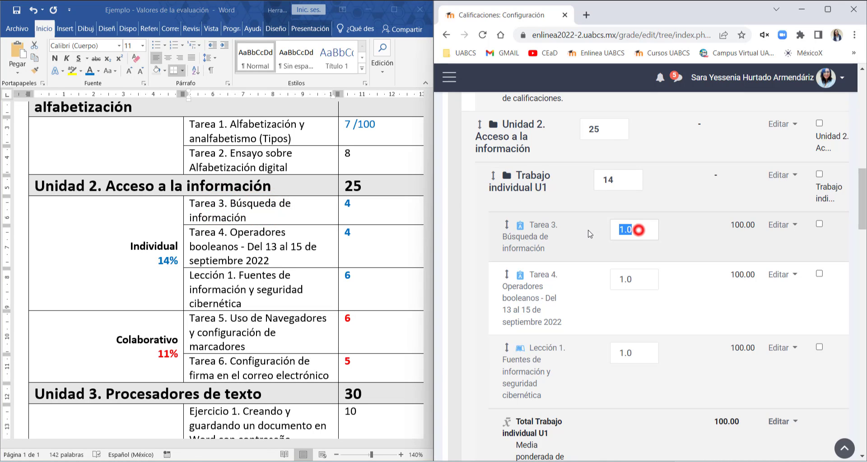
type("4")
Set the weights of Tarea 4. Operadores booleanos to 4 and Lección 1. Fuentes de información to 6, following the Word table.
left_click(307, 236)
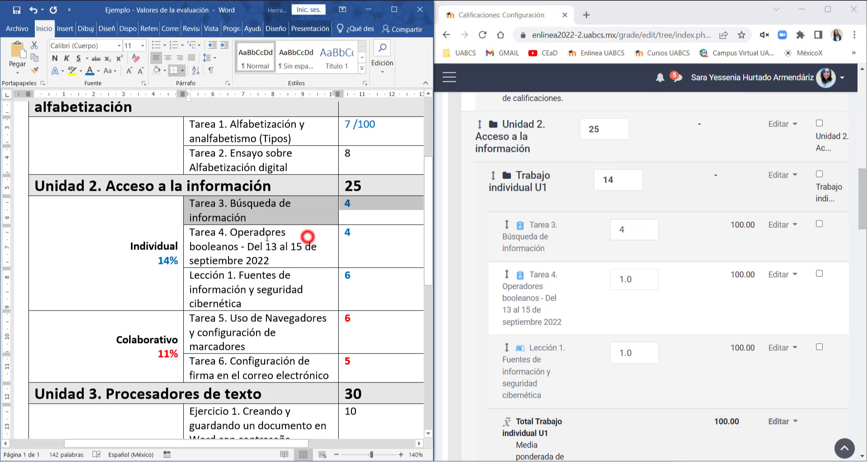
left_click_drag(256, 236, 358, 245)
double_click(635, 279)
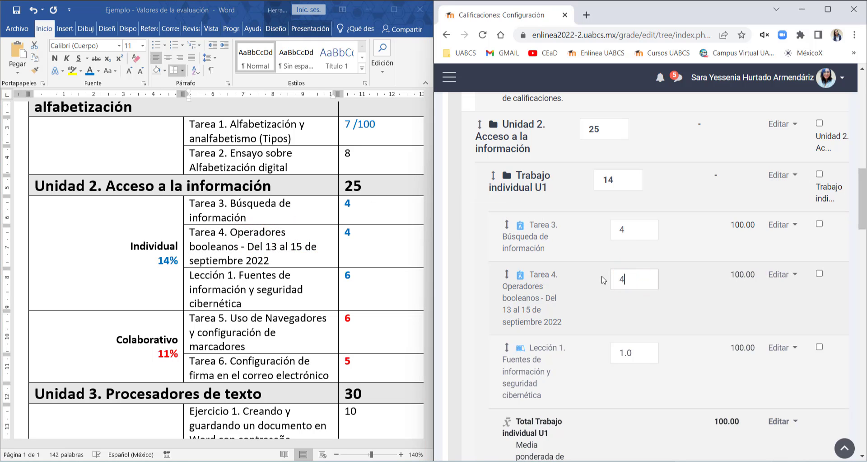
left_click(287, 283)
left_click_drag(265, 280, 368, 277)
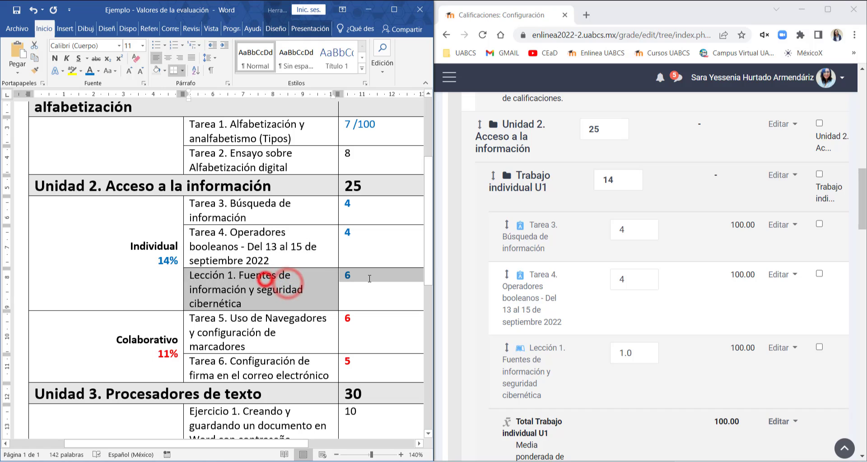
double_click(636, 353)
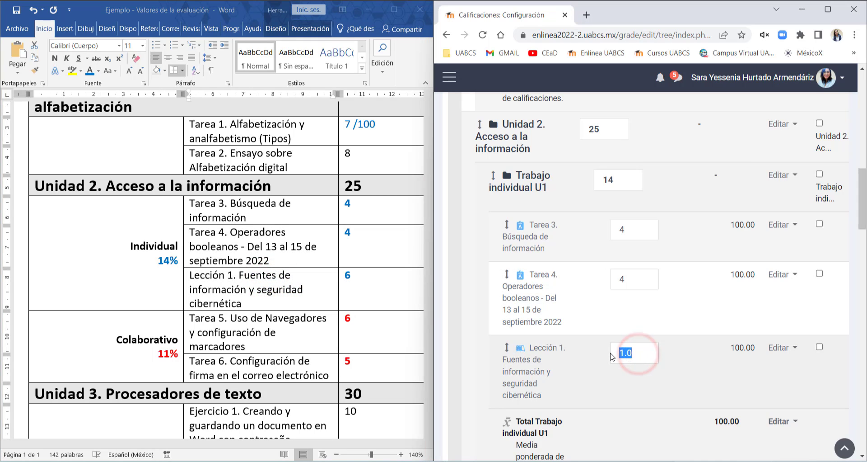
Set the Trabajo colaborativo U2 activity weights to 6 for Tarea 5 and 5 for Tarea 6.
scroll(619, 269, "down", 1)
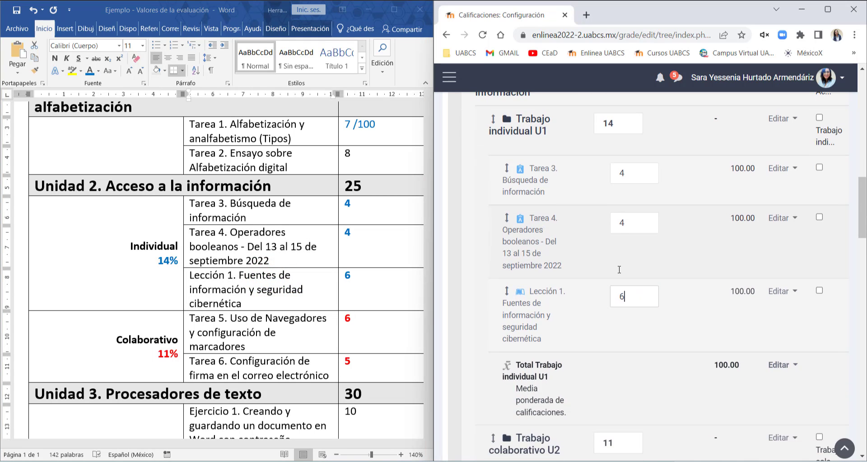
scroll(623, 289, "down", 4)
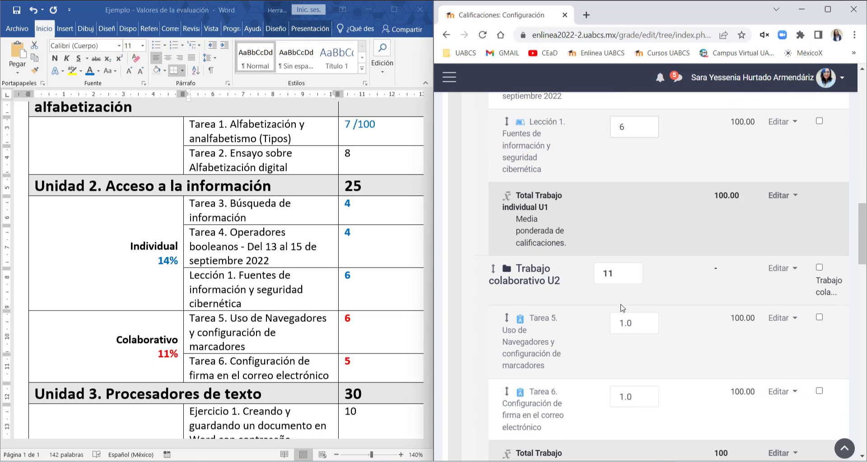
type("6")
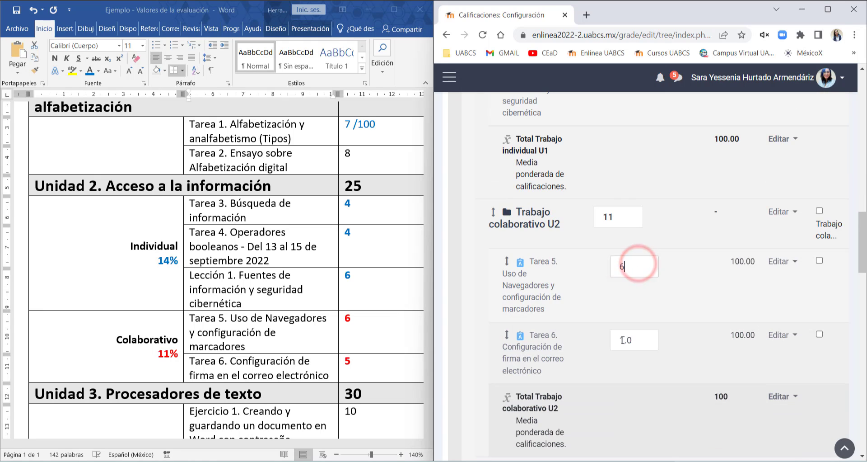
type("5")
Set the weight of the Unidad 3 category to 30 and of each of its three activities to 10.
scroll(605, 316, "down", 6)
double_click(610, 209)
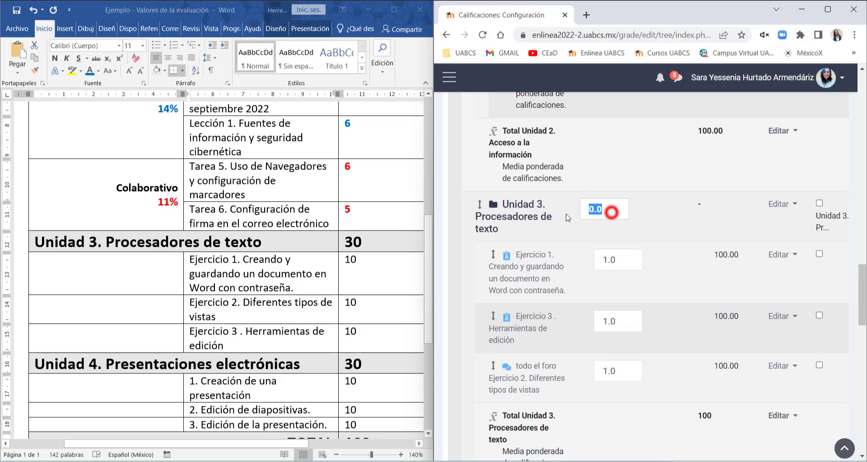
type("30")
double_click(622, 259)
type("10")
double_click(623, 321)
type("10")
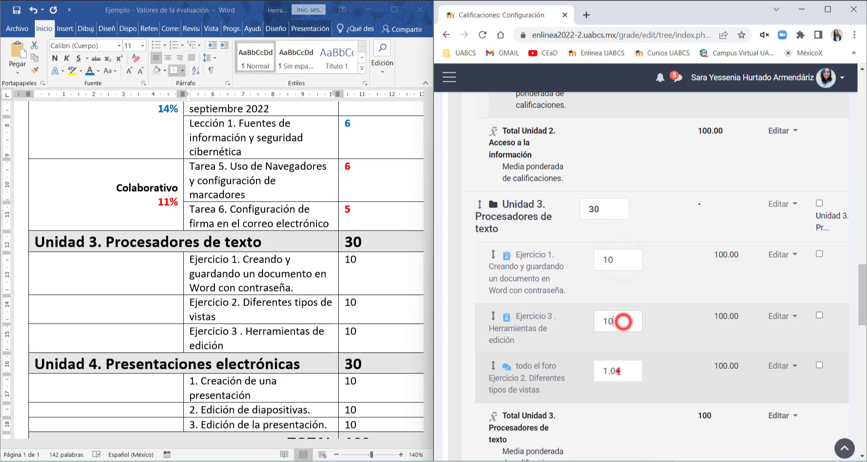
double_click(617, 371)
type("10")
Set the Unidad 4 category weight to 30 and its creation, slide editing and presentation editing activities to 10 each.
scroll(633, 362, "down", 3)
double_click(607, 269)
type("30")
double_click(617, 320)
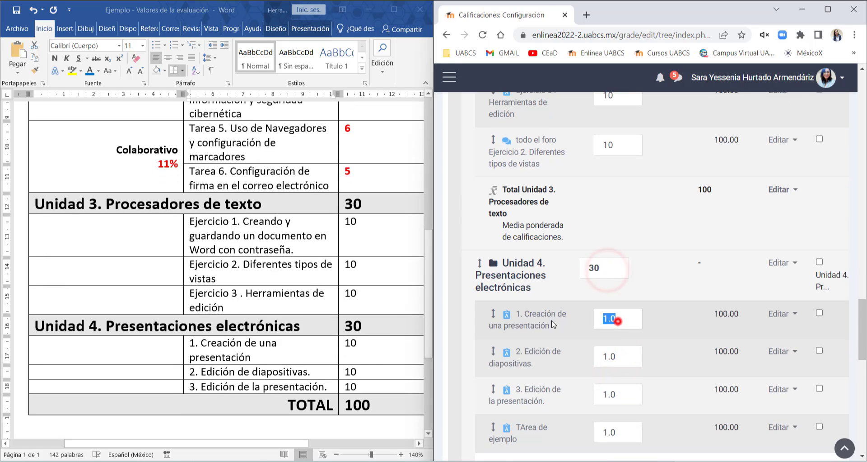
type("10")
double_click(625, 356)
type("10")
double_click(624, 394)
type("10")
Set the weight of TArea de ejemplo in the Unidad 4 category to 0.
double_click(625, 430)
scroll(625, 406, "down", 1)
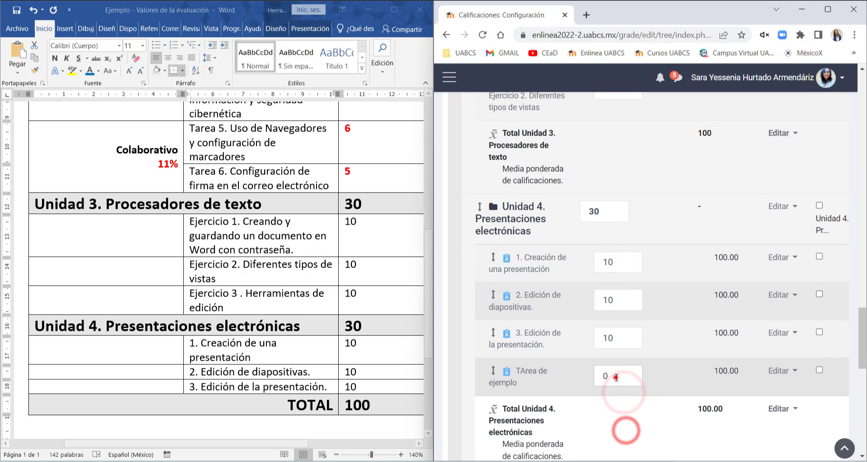
double_click(616, 375)
type("10")
Maximize the browser window and review the weights entered for the Unidad 1 and Unidad 2 categories and their activities.
left_click(827, 9)
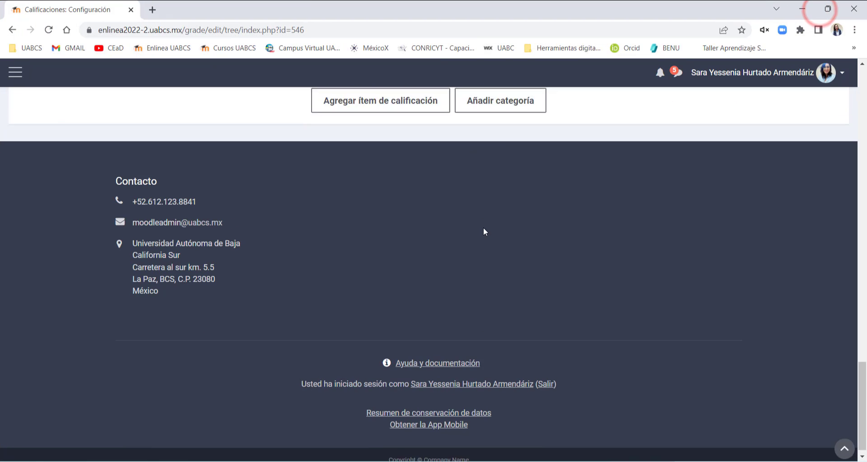
scroll(487, 222, "up", 20)
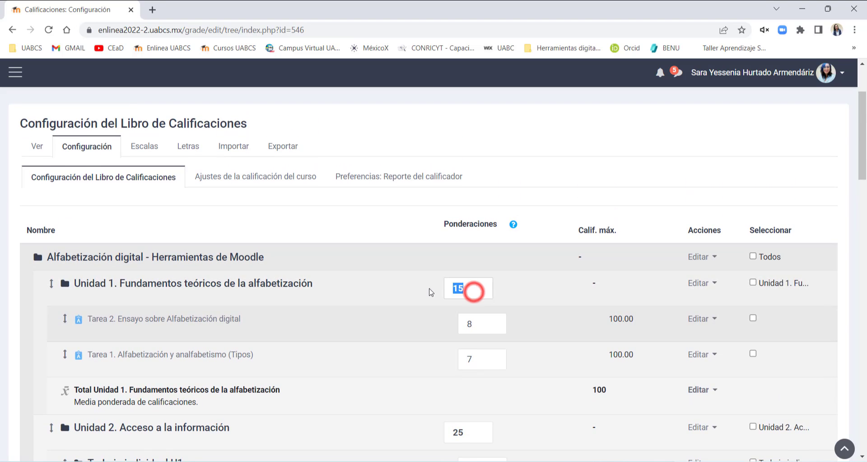
double_click(472, 323)
double_click(474, 356)
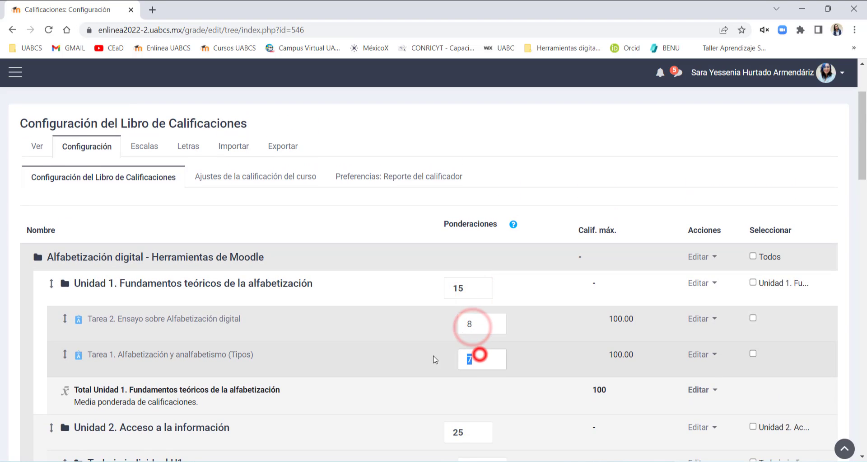
double_click(472, 287)
scroll(490, 294, "down", 6)
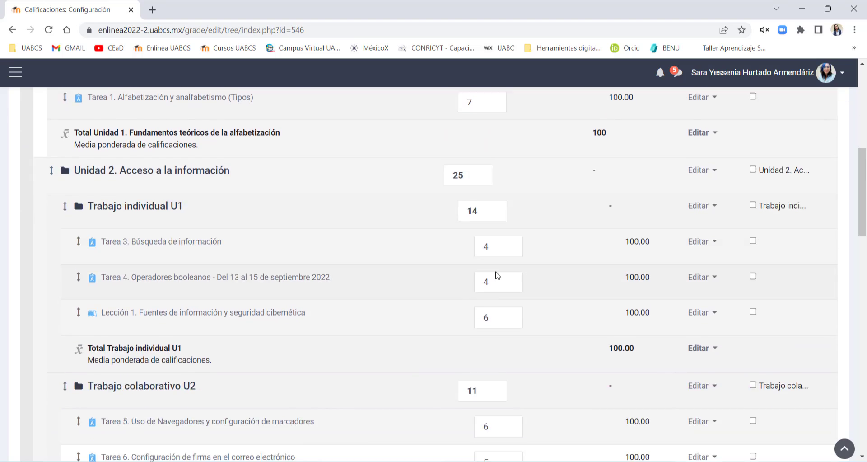
Save the entered weights and open the grader report at the Total del curso column.
scroll(497, 275, "down", 15)
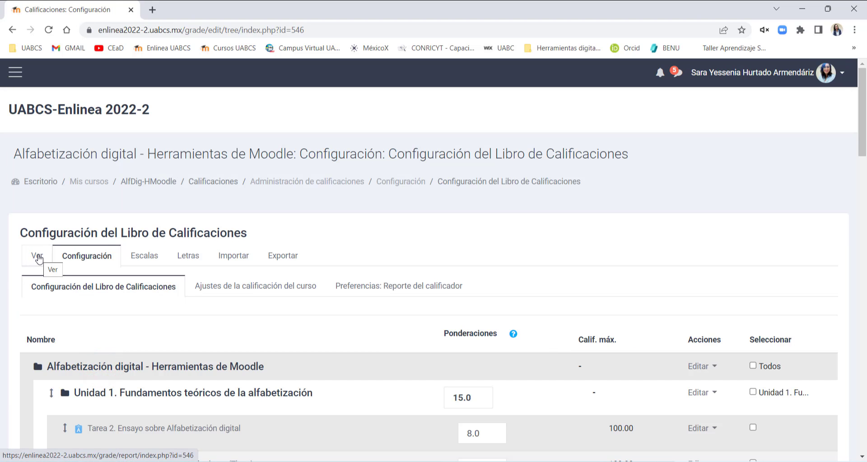
scroll(403, 300, "down", 5)
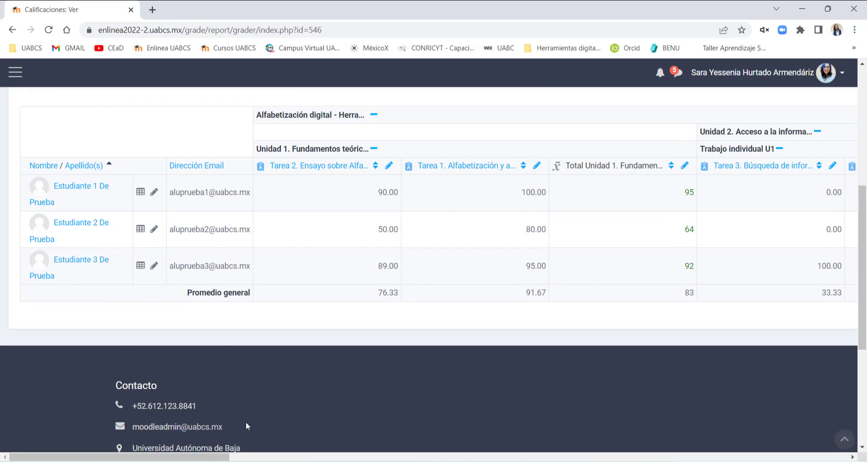
left_click_drag(215, 456, 851, 457)
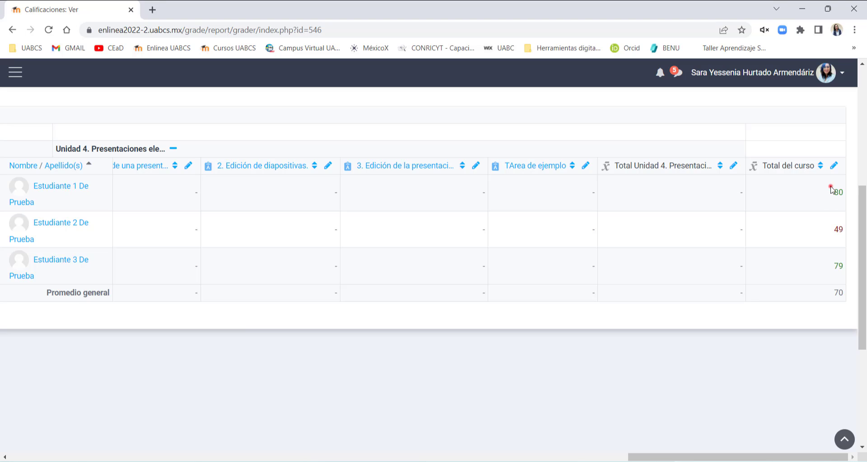
Examine the students' Total del curso grades and the overall average in the grader report.
left_click_drag(831, 187, 842, 294)
left_click(842, 292)
left_click_drag(840, 191, 843, 194)
scroll(835, 244, "up", 5, "ctrl")
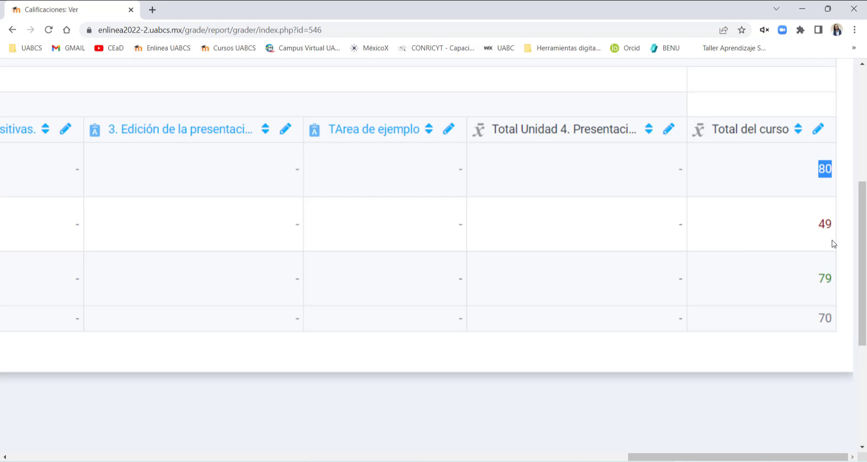
left_click(766, 204)
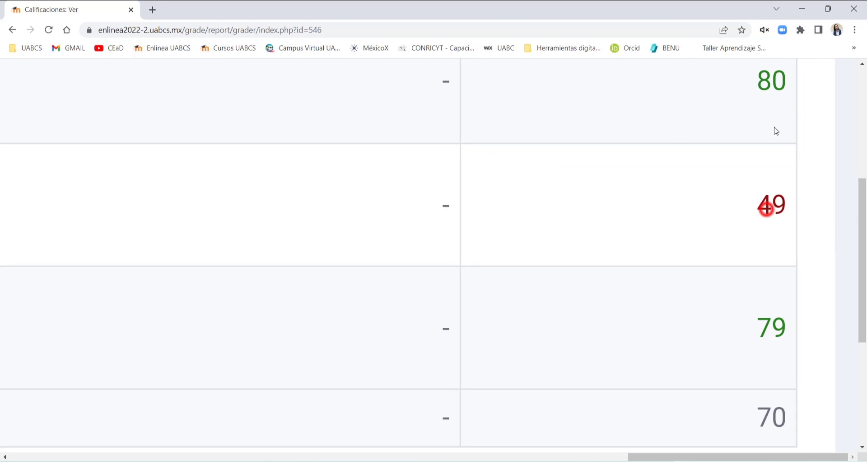
scroll(772, 131, "up", 1)
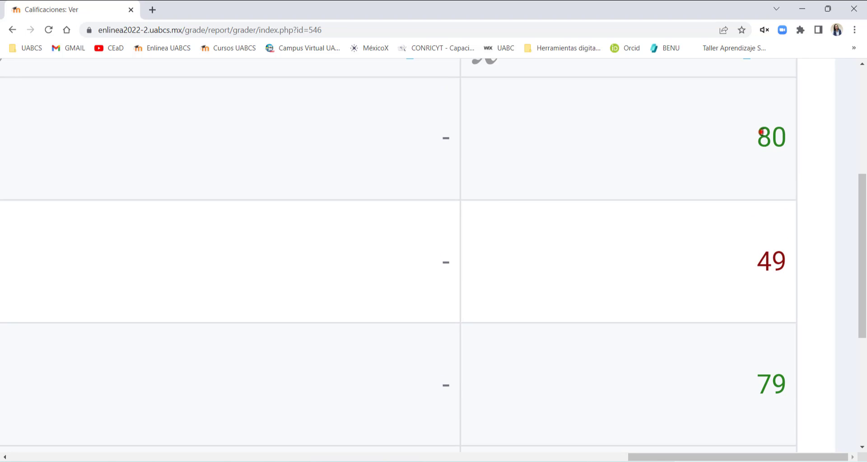
double_click(761, 132)
left_click(775, 255)
scroll(813, 245, "down", 5, "ctrl")
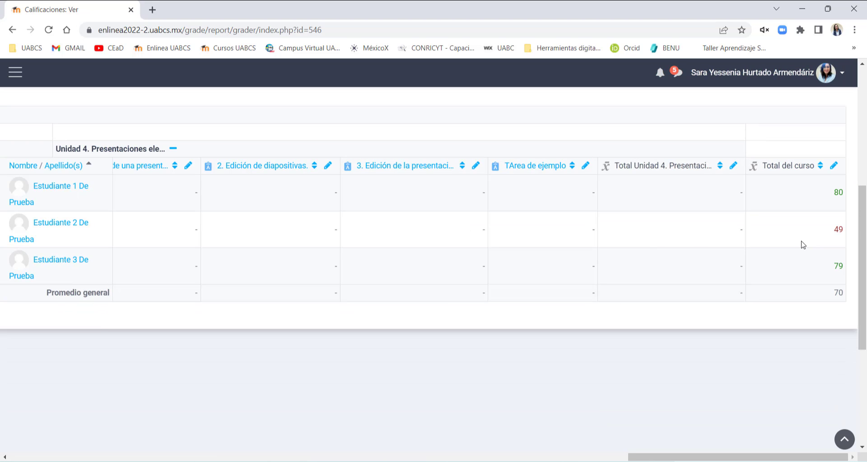
left_click_drag(824, 188, 838, 279)
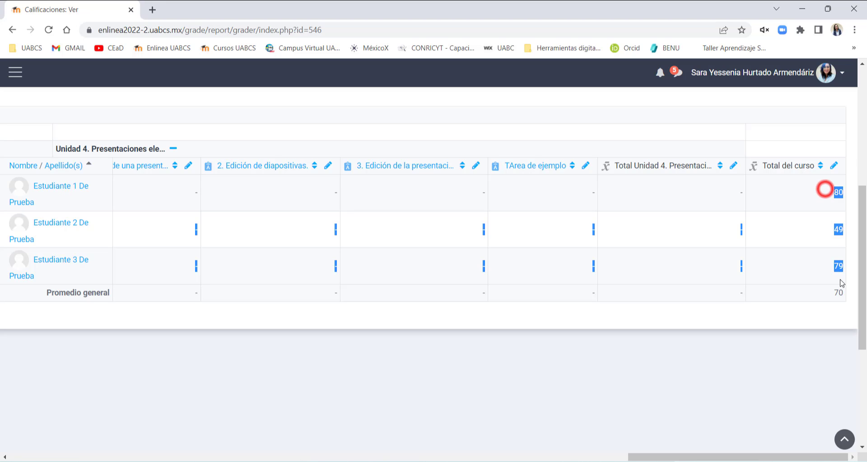
left_click(825, 287)
Open Tarea 5. Uso de Navegadores from the grader report in a new tab and show all its submissions.
left_click_drag(694, 458, 344, 458)
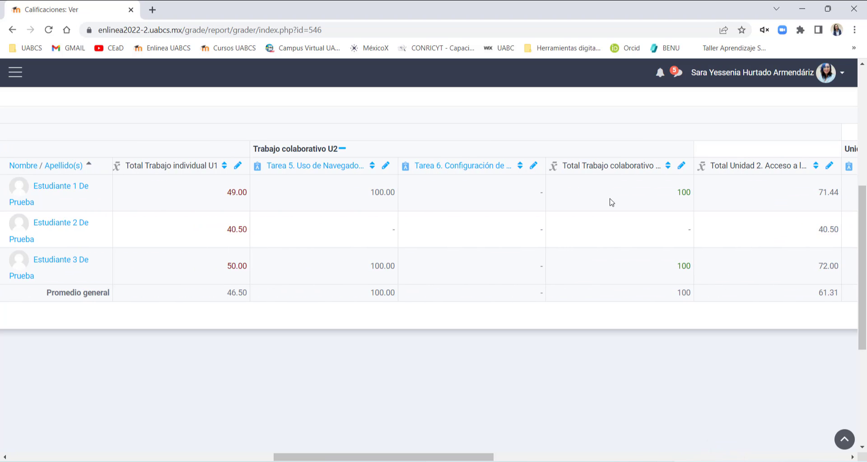
right_click(304, 167)
left_click(317, 177)
key("ctrl+Tab")
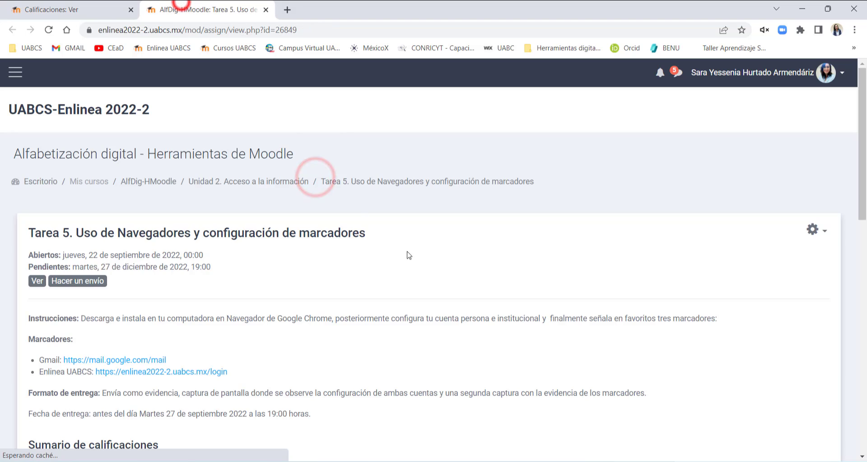
scroll(435, 355, "down", 5)
left_click(409, 403)
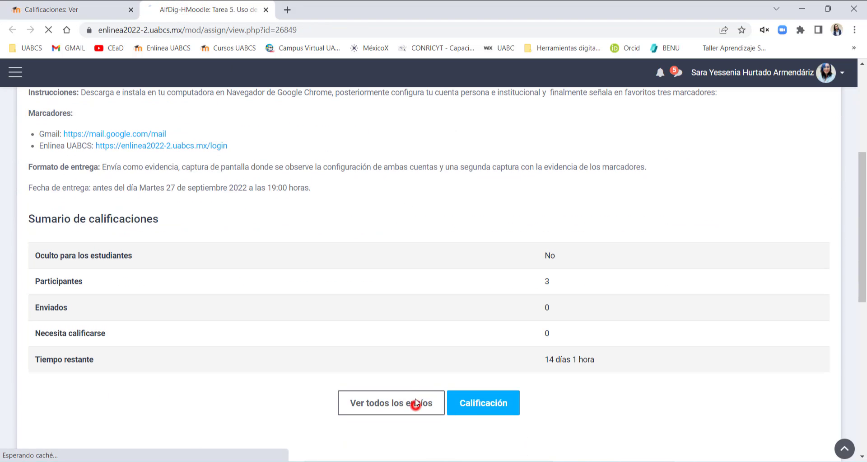
Grade the second test student's Tarea 5 with 0 and save all quick grading changes, keeping student notification at Sí.
scroll(451, 290, "down", 5)
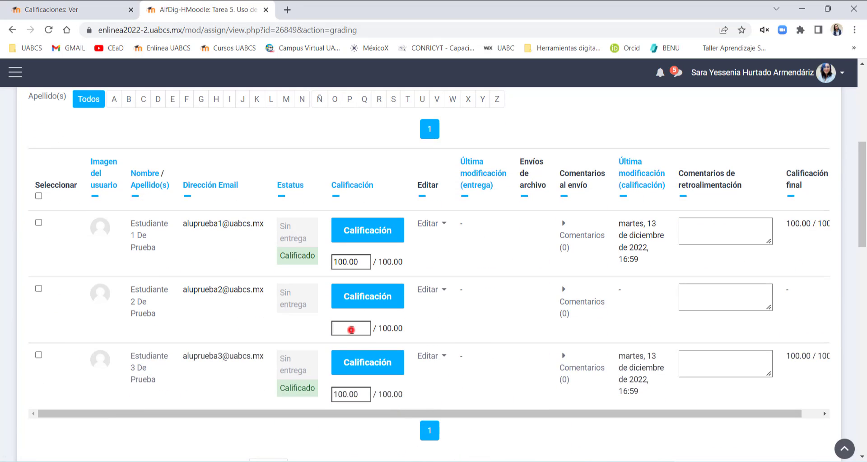
scroll(352, 330, "down", 5)
left_click(271, 244)
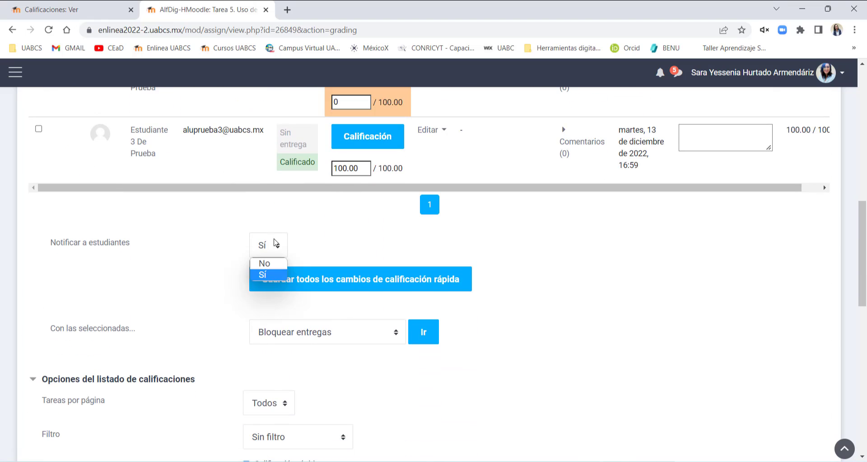
left_click(335, 242)
left_click(323, 283)
Return to the grader report, reload it and check the second test student's Total del curso grade.
left_click(54, 8)
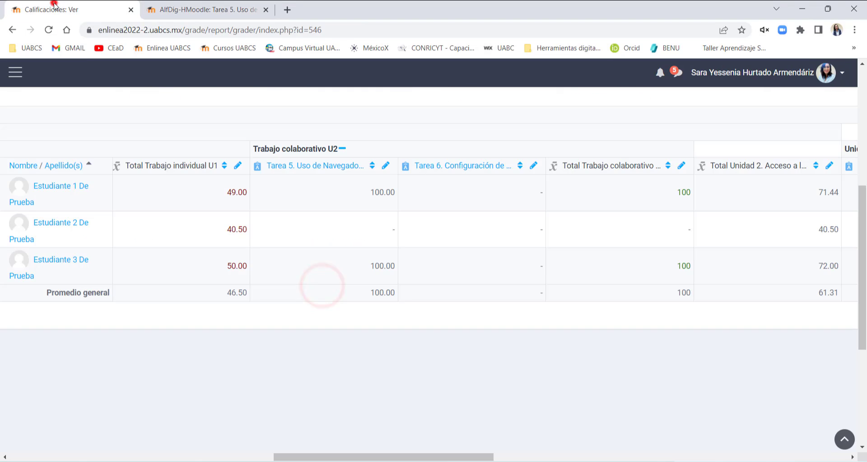
left_click(50, 31)
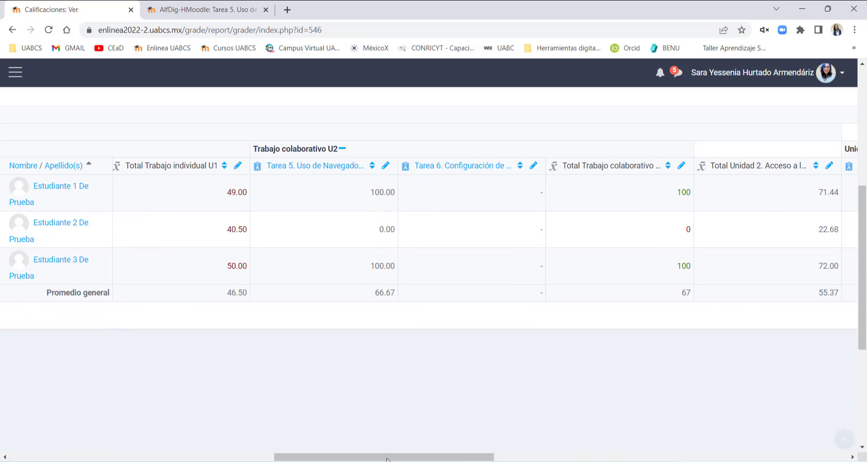
left_click_drag(379, 456, 735, 457)
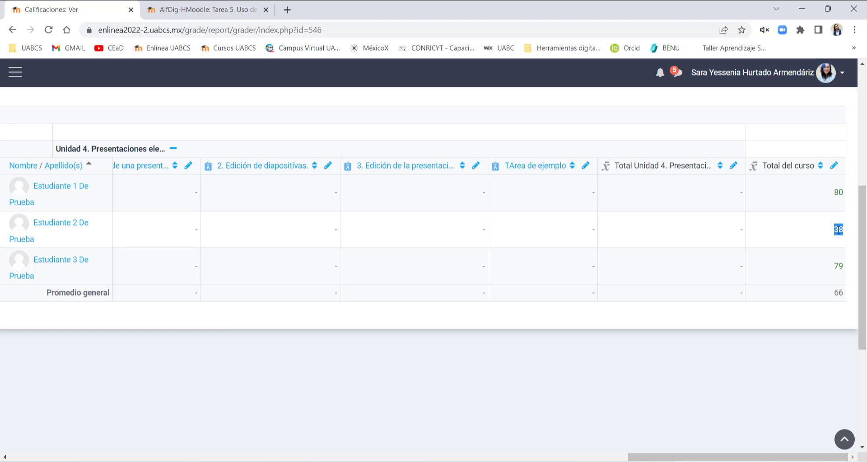
Open the Vista individual report and select the first test student.
left_click_drag(702, 457, 76, 457)
scroll(153, 271, "up", 3)
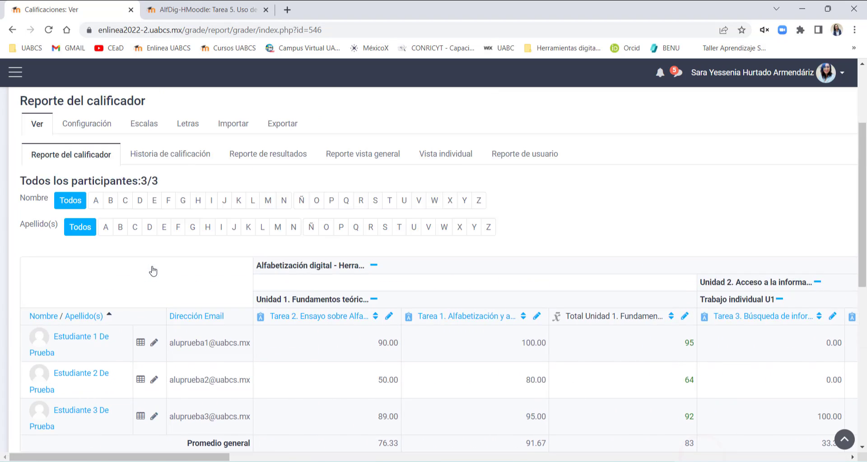
scroll(154, 270, "up", 2)
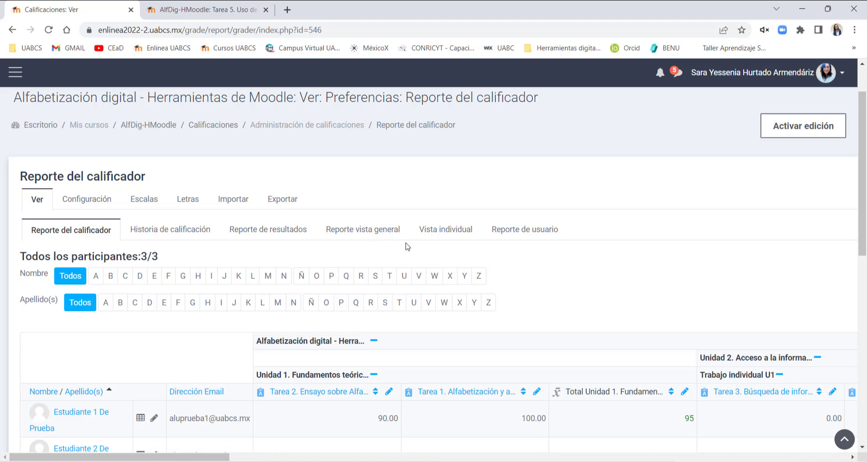
left_click(457, 233)
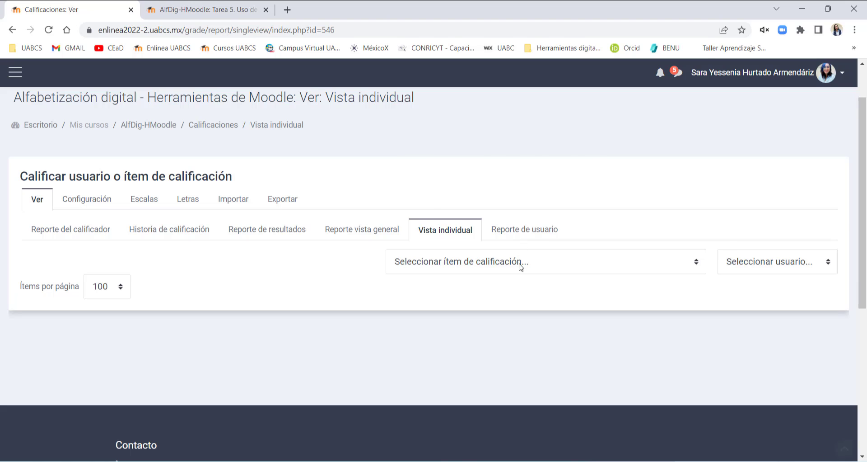
left_click(521, 266)
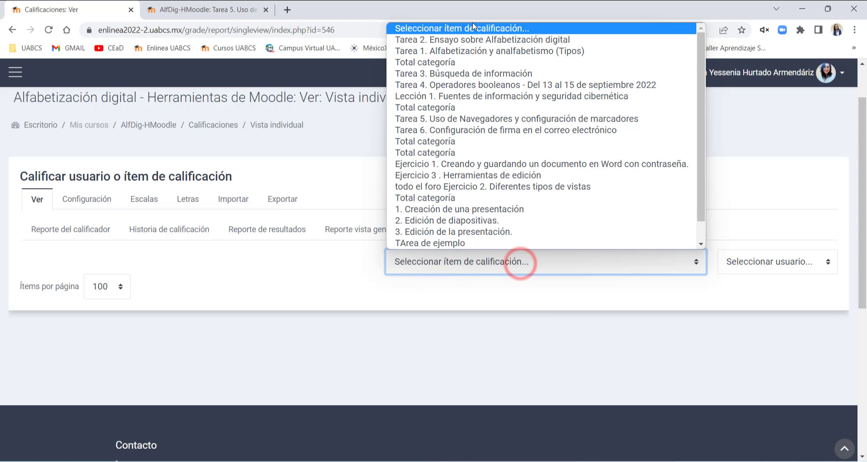
left_click(791, 267)
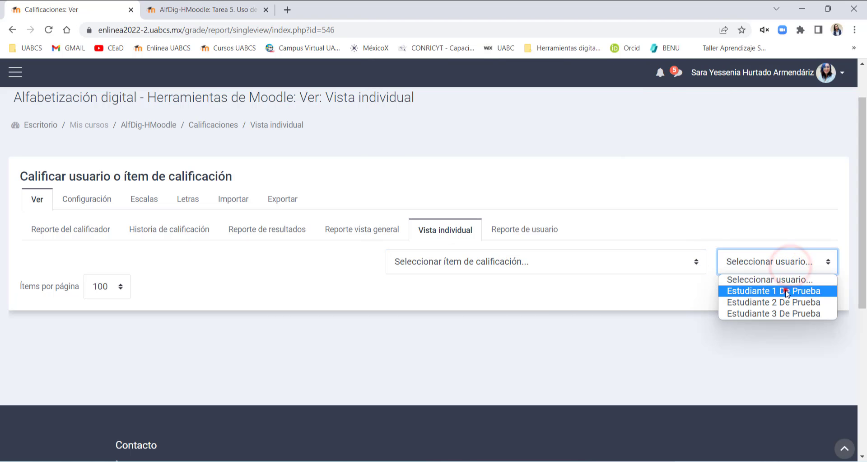
left_click(786, 291)
Review the first test student's grades and feedback fields across the units' activities and category totals.
scroll(768, 303, "down", 5)
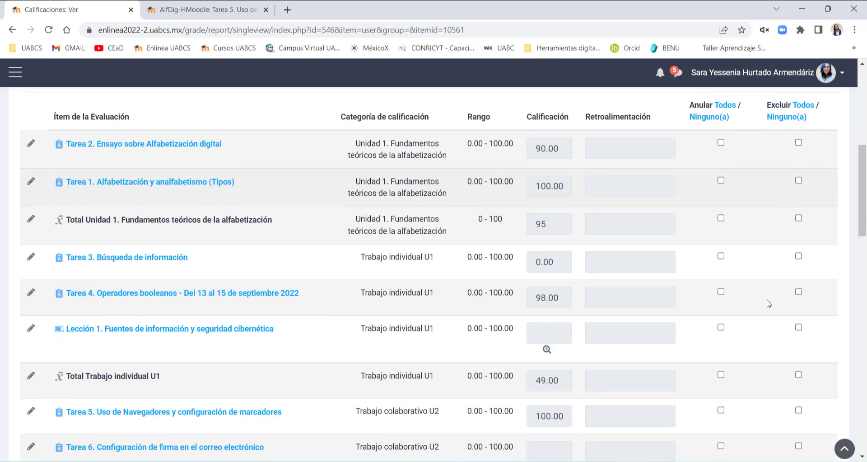
scroll(768, 302, "down", 1)
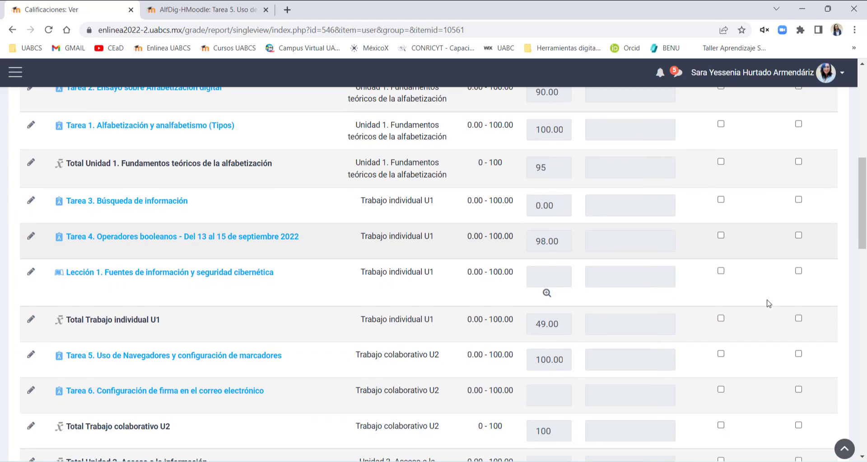
scroll(686, 289, "up", 4)
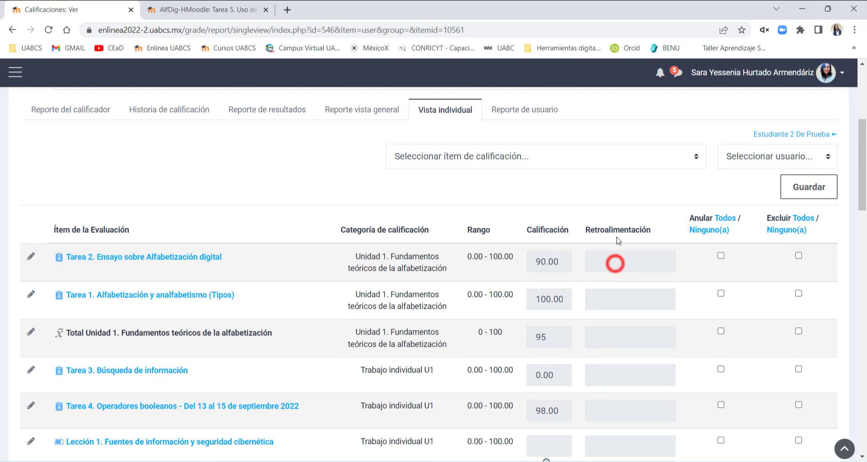
left_click(620, 264)
scroll(619, 263, "up", 5)
scroll(621, 268, "down", 1)
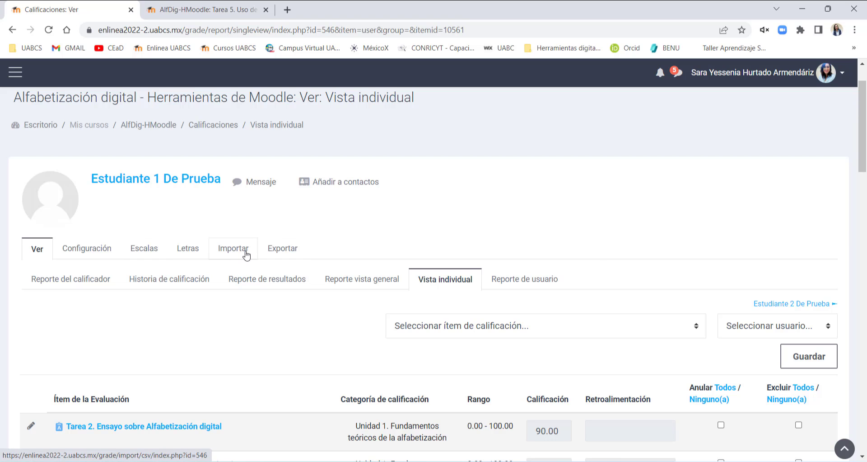
Open the grade export and review its plain text, OpenDocument and XML formats.
left_click(296, 251)
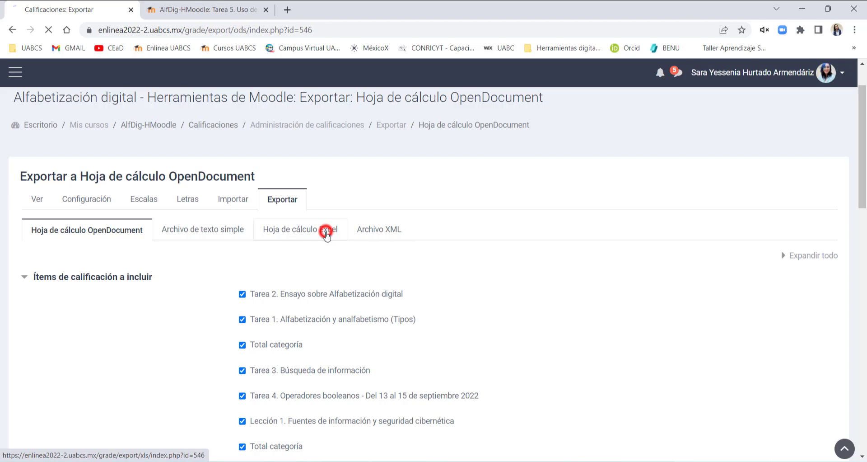
left_click(203, 287)
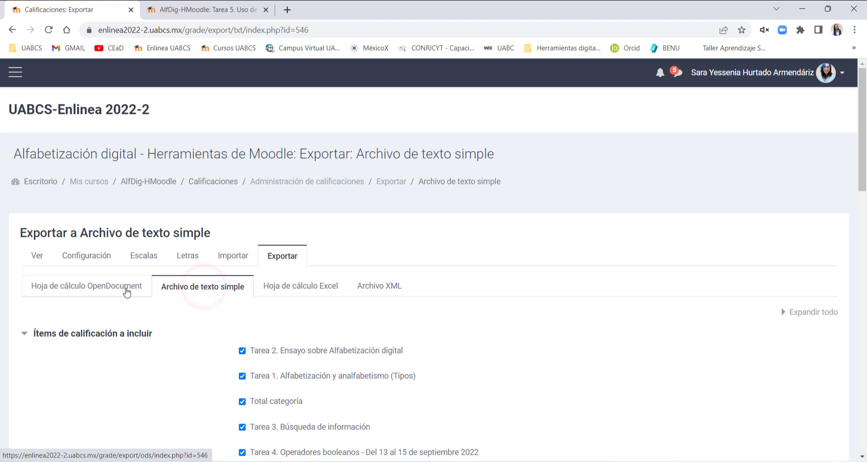
left_click(136, 294)
left_click(396, 287)
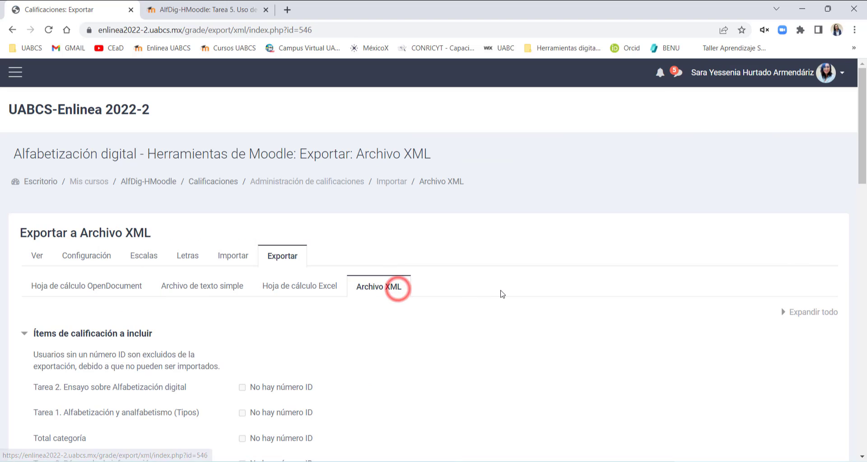
scroll(502, 302, "down", 2)
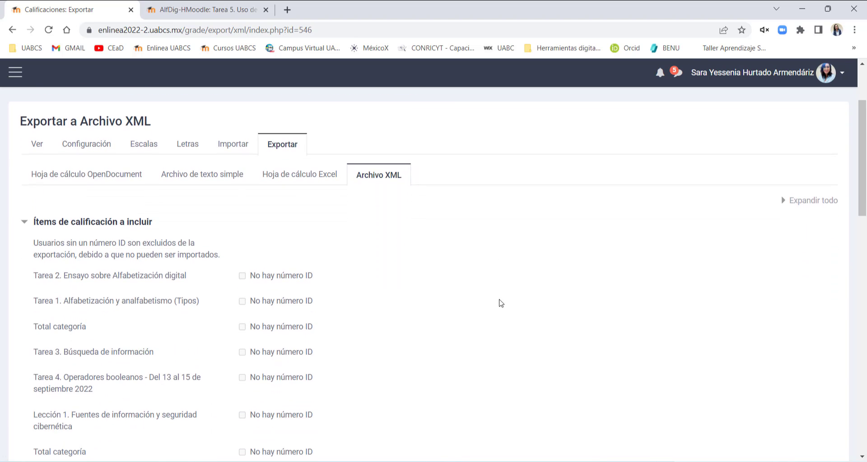
Choose the Excel spreadsheet export and deselect all grade items.
left_click(322, 178)
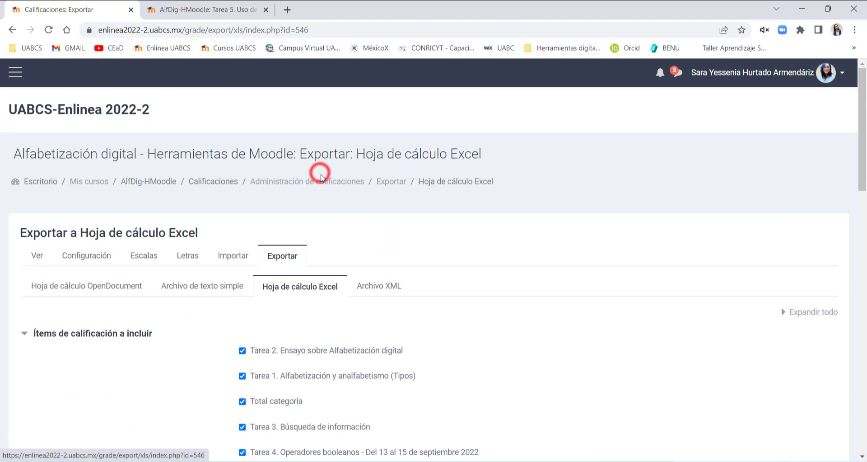
scroll(514, 353, "down", 1)
scroll(513, 353, "down", 1)
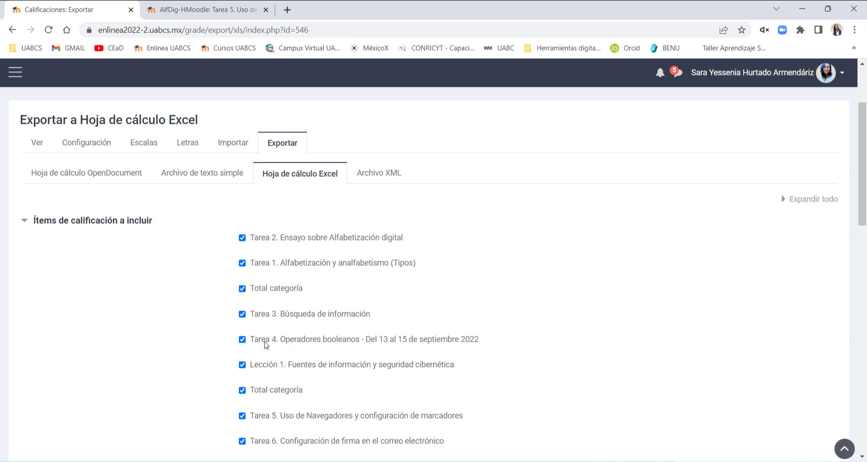
scroll(267, 344, "down", 9)
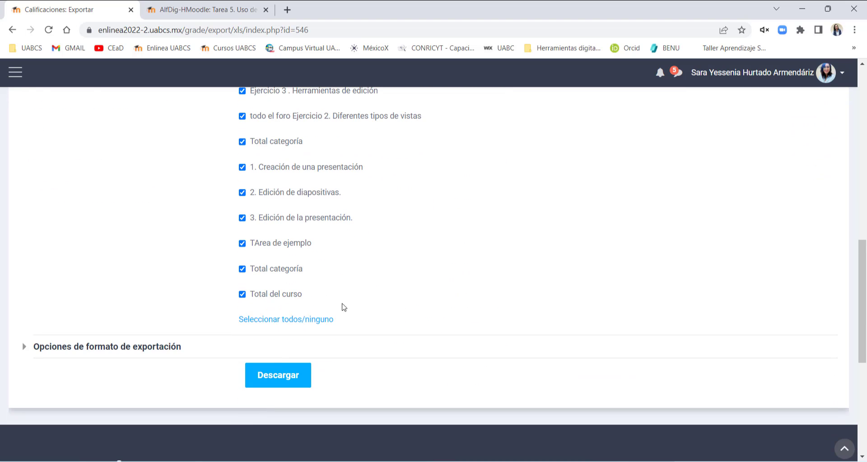
left_click(304, 319)
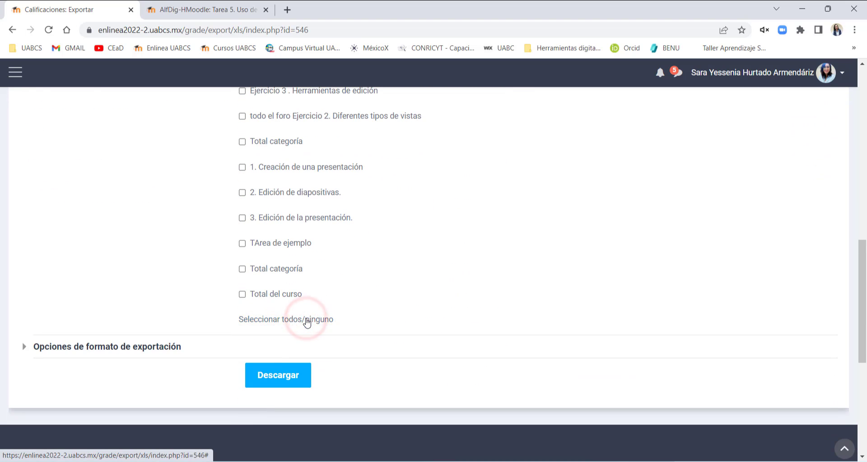
Try including the Unidad 4 activities in the export, clear them again and include only Total del curso.
left_click(243, 217)
left_click(242, 192)
left_click(243, 166)
left_click(243, 192)
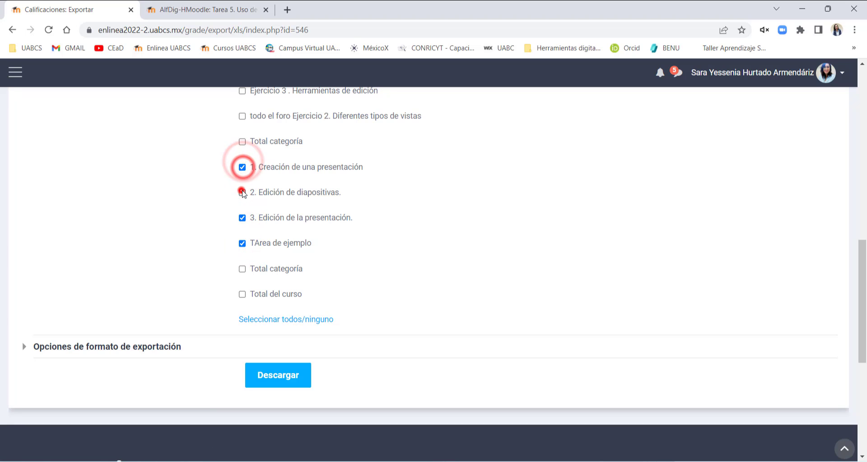
left_click(242, 217)
left_click(242, 242)
left_click(242, 167)
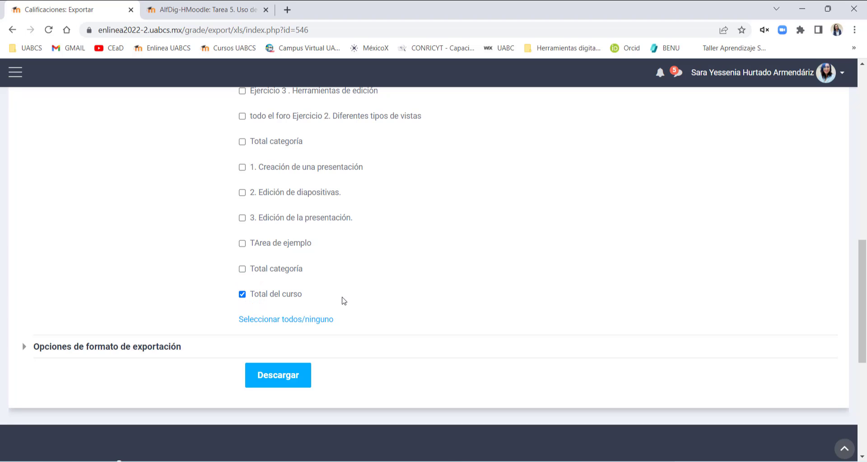
Include all grade items in the Excel export, display the export format options and save the file as AlfDig-HMoodle Calificaciones.
left_click(310, 320)
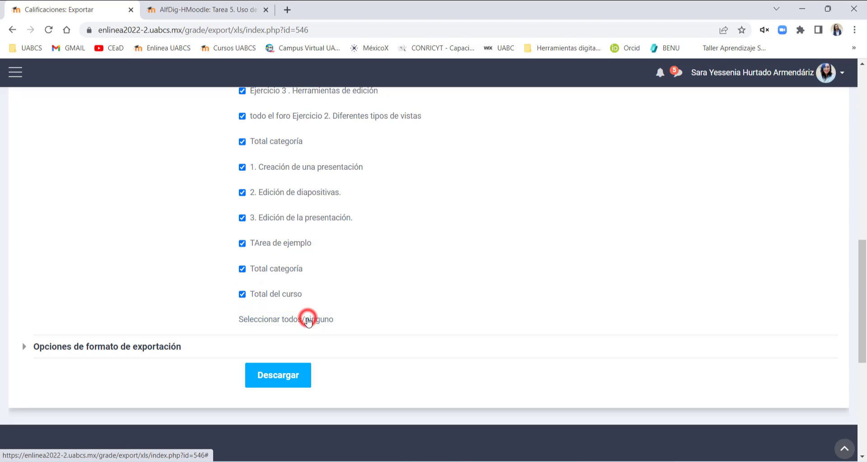
left_click(120, 346)
scroll(353, 296, "down", 3)
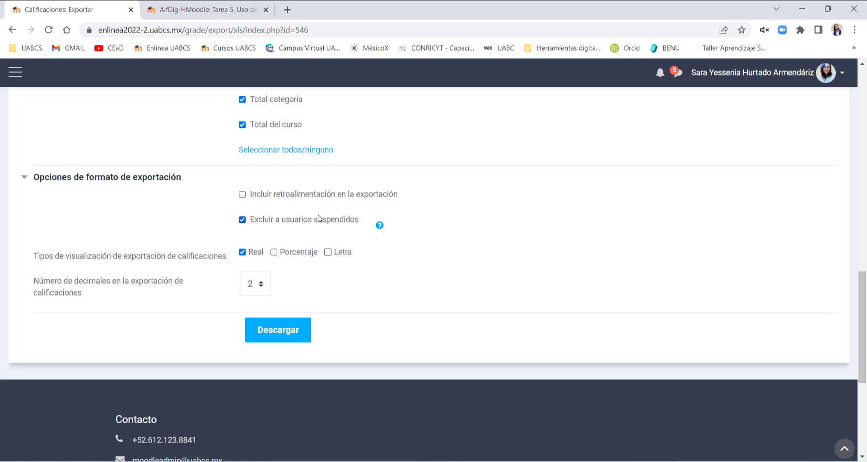
left_click(300, 329)
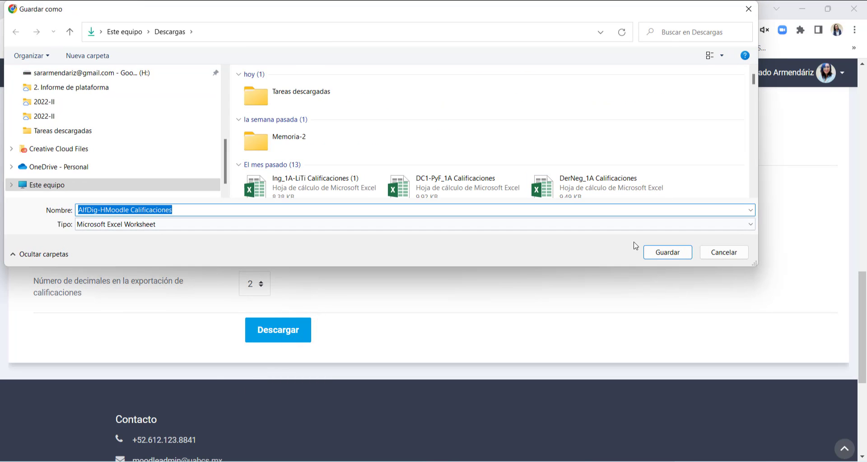
left_click(676, 254)
Open the downloaded workbook in Excel, review its student and grade columns through the course total, and close it.
left_click(47, 444)
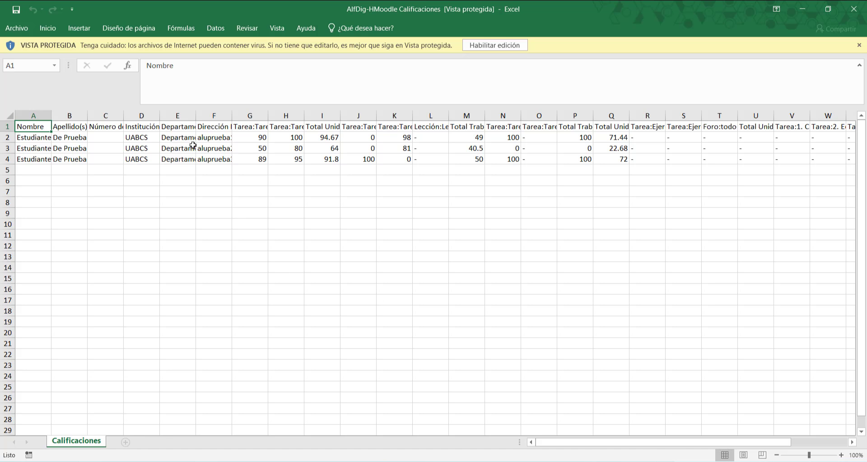
left_click_drag(201, 148, 617, 183)
left_click_drag(589, 441, 645, 443)
left_click(645, 138)
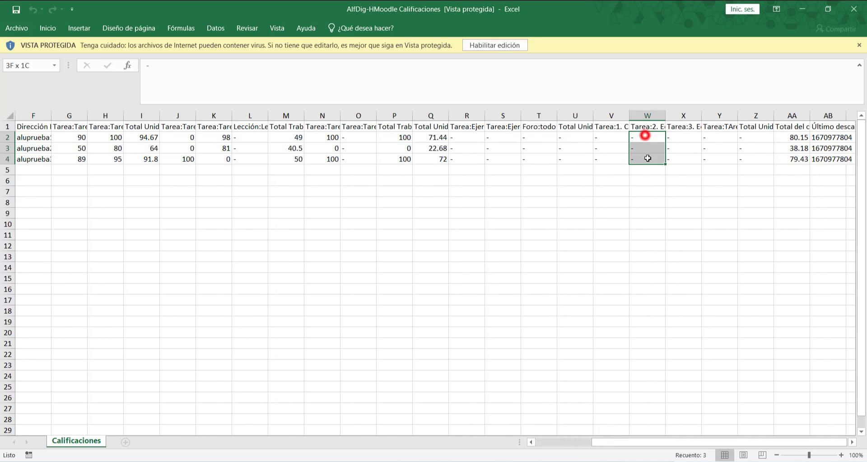
left_click(854, 6)
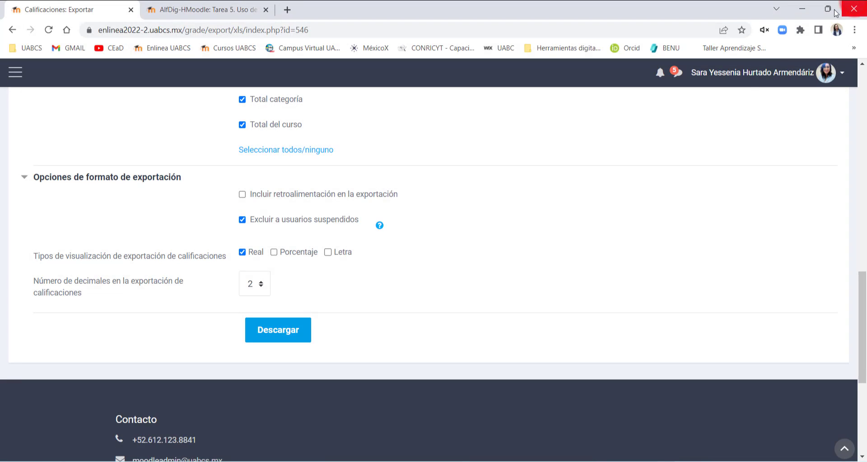
Return to the grader report and turn editing on.
scroll(442, 236, "up", 10)
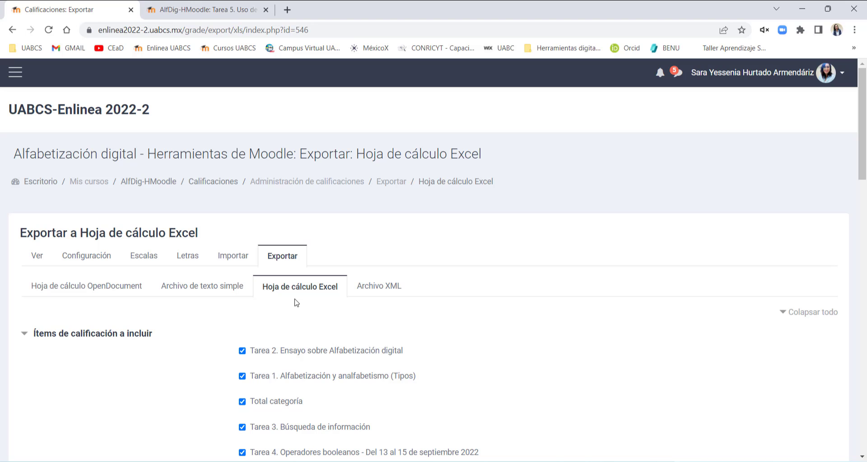
left_click(38, 257)
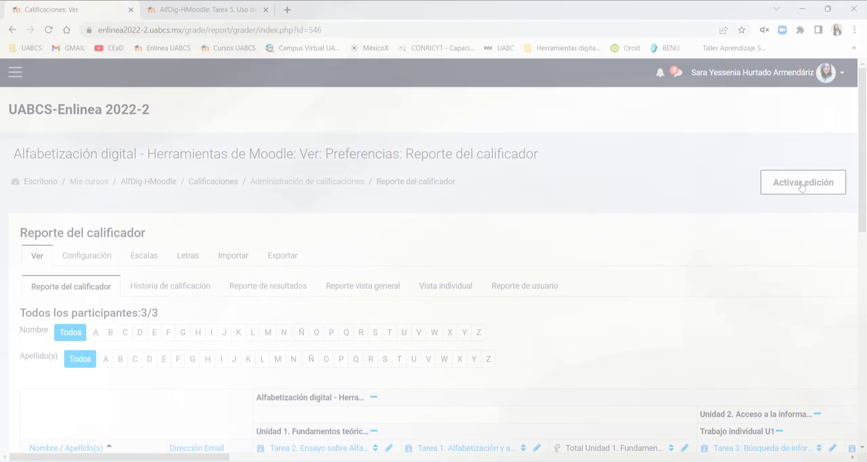
left_click(801, 183)
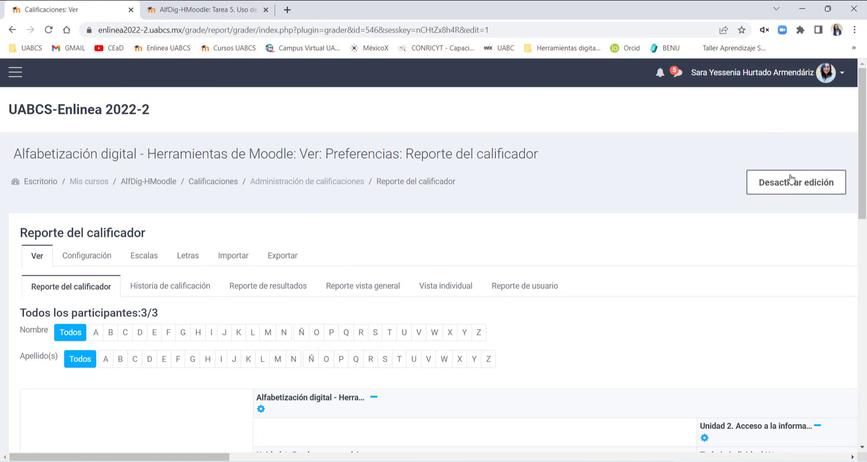
Enter Lección 1 grades of 85, 100 and 50 for test students 1, 2 and 3, and save the changes.
scroll(707, 240, "down", 6)
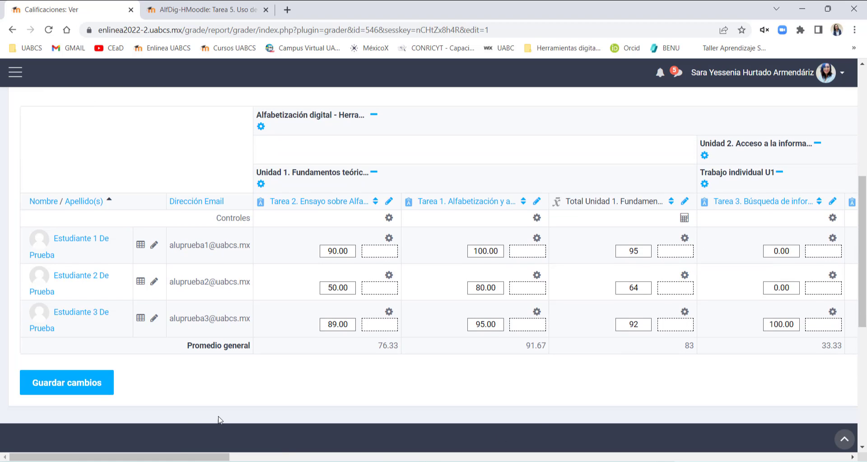
left_click_drag(175, 456, 356, 455)
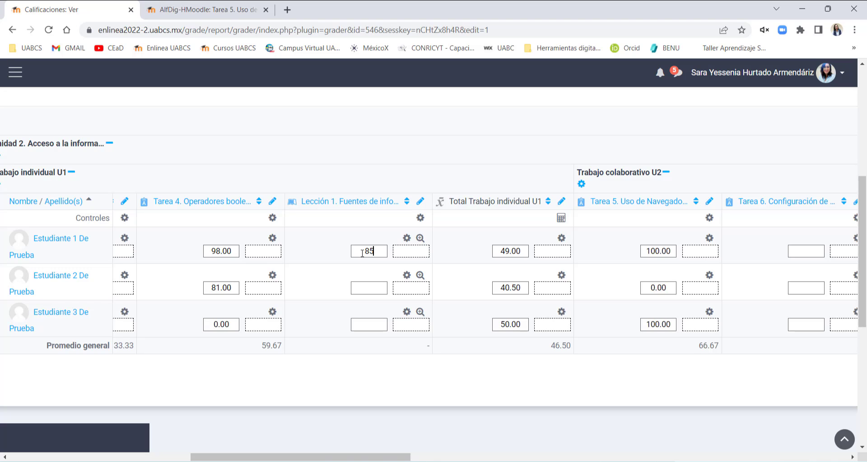
type("100")
left_click_drag(373, 456, 133, 446)
left_click(83, 382)
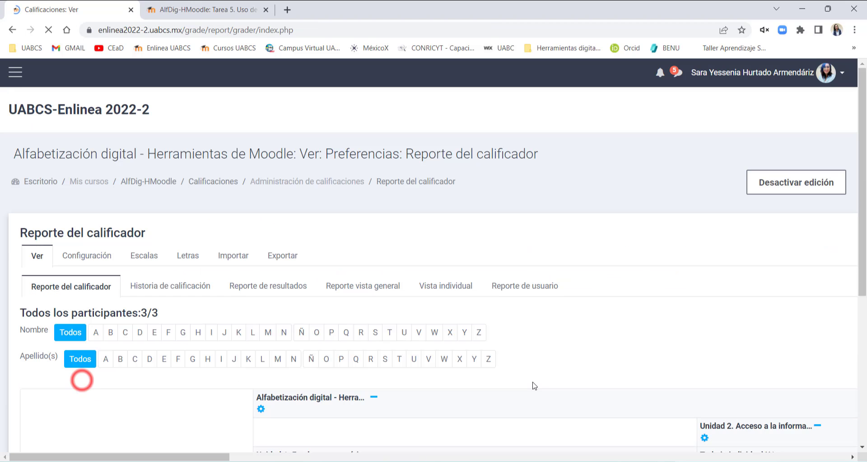
Check the saved Lección 1 grades under Unidad 2 and turn editing off in the grader report.
scroll(619, 317, "down", 4)
scroll(740, 318, "down", 3)
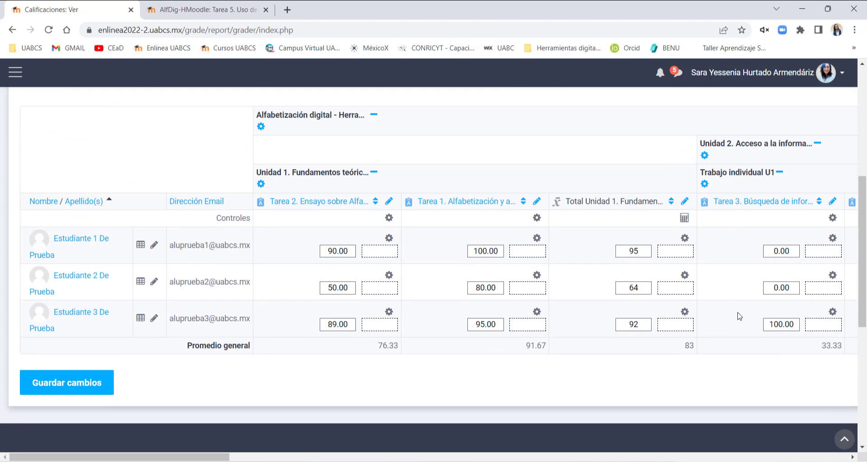
left_click_drag(177, 456, 348, 456)
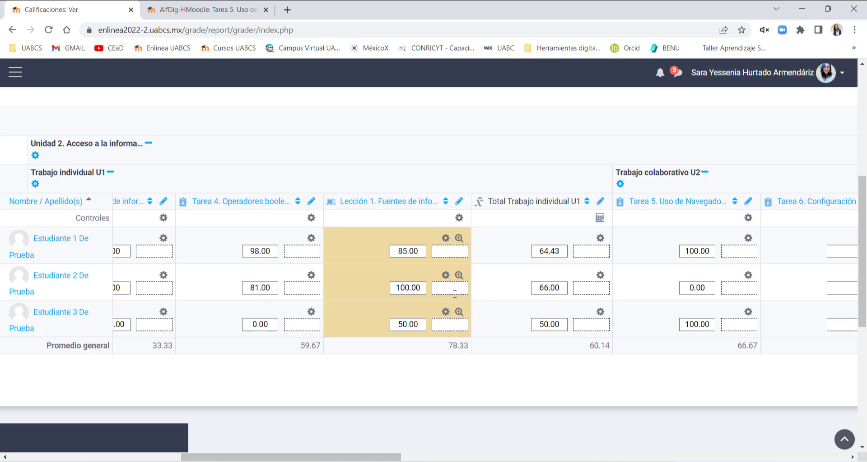
scroll(453, 300, "up", 6)
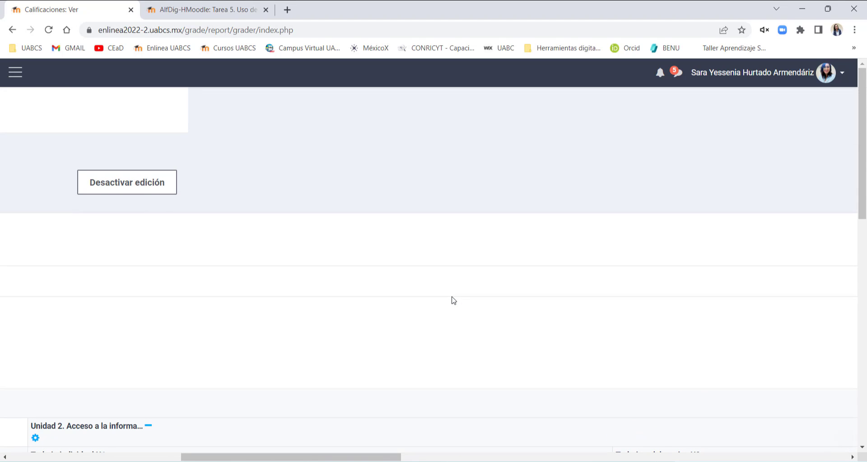
left_click_drag(324, 456, 140, 455)
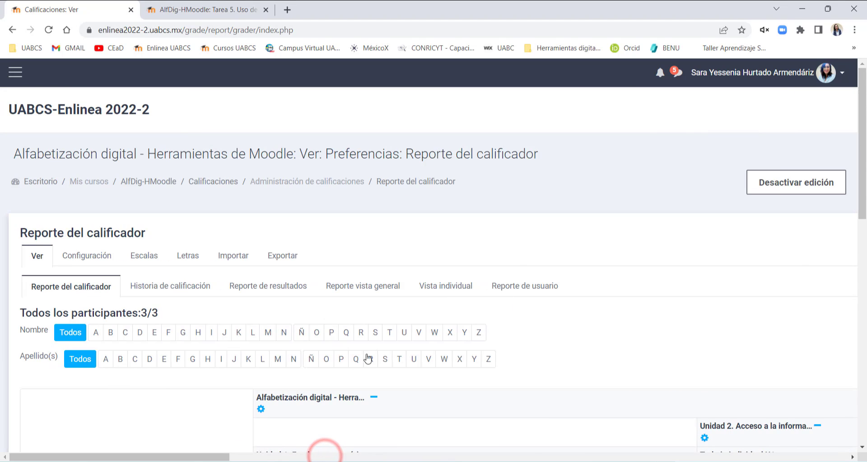
left_click(775, 190)
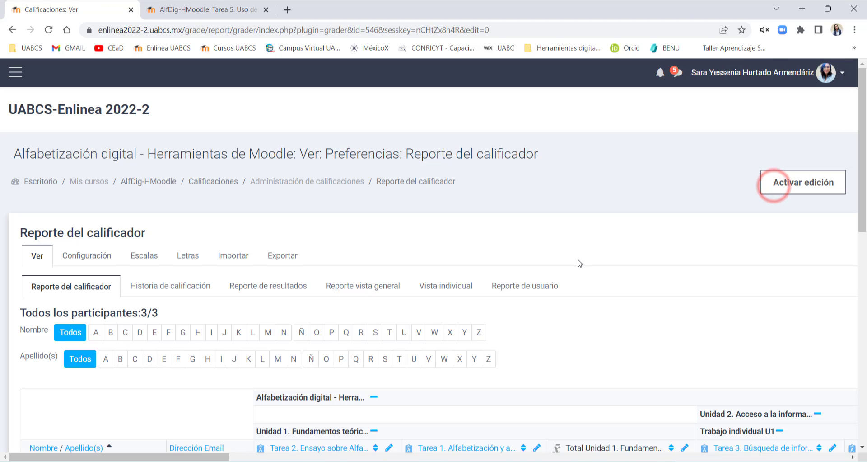
Review the Lección 1 grades and the Trabajo individual U1 totals with editing off.
scroll(573, 269, "down", 10)
left_click_drag(209, 456, 344, 457)
scroll(247, 302, "up", 2)
scroll(500, 322, "up", 1)
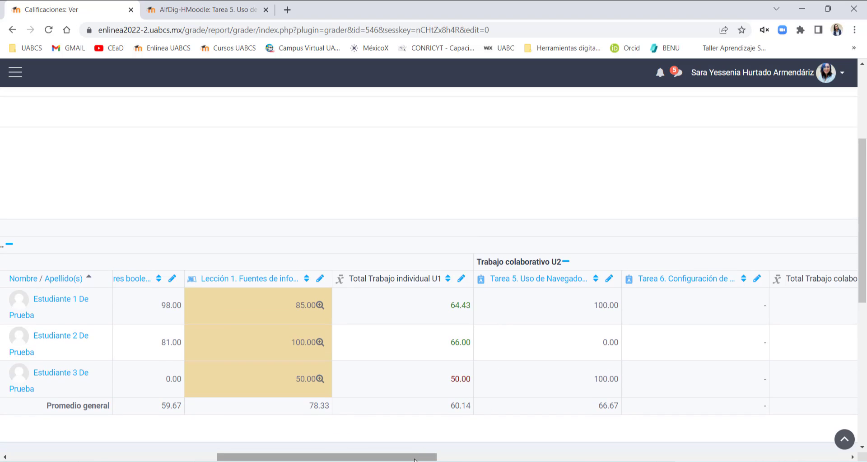
left_click_drag(415, 459, 233, 456)
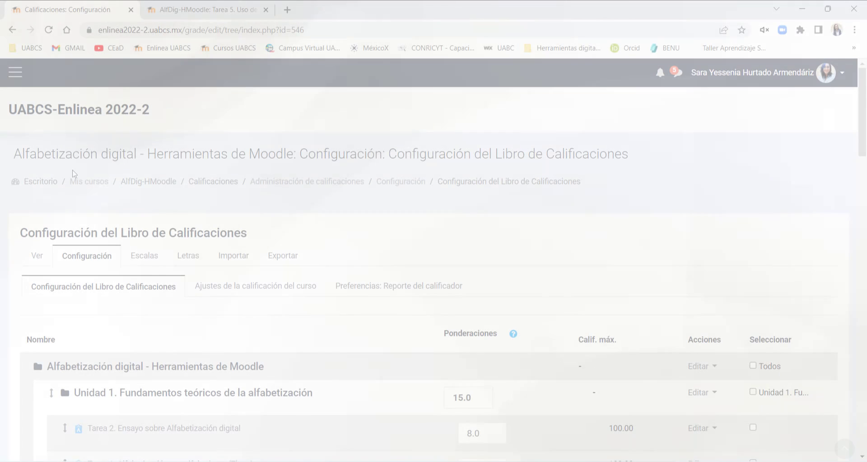
Reopen the grader report and collapse Unidad 1 to its category total only.
left_click(37, 256)
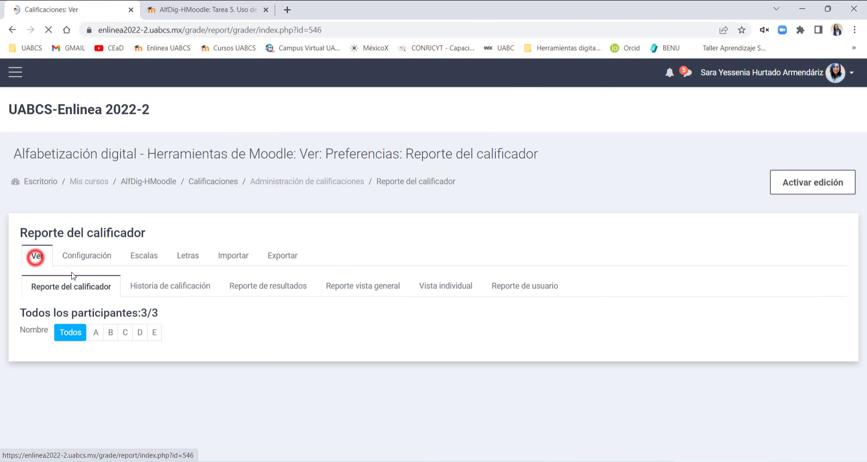
scroll(97, 280, "down", 1)
left_click(77, 223)
scroll(190, 274, "down", 2)
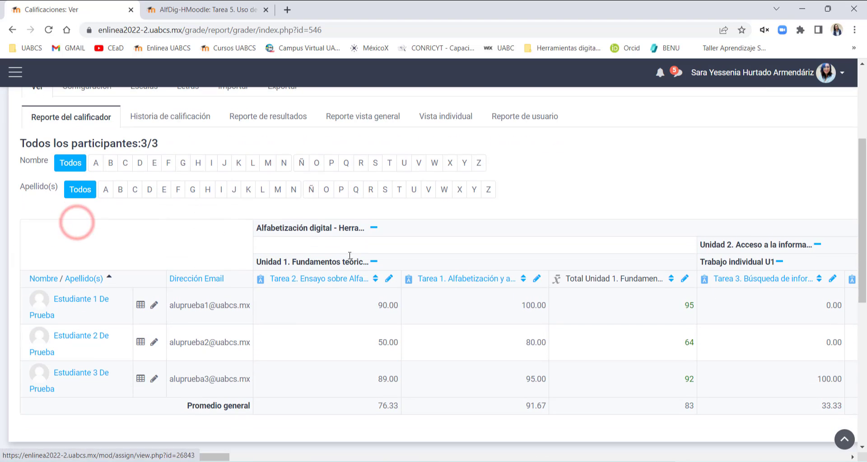
left_click_drag(261, 225, 401, 231)
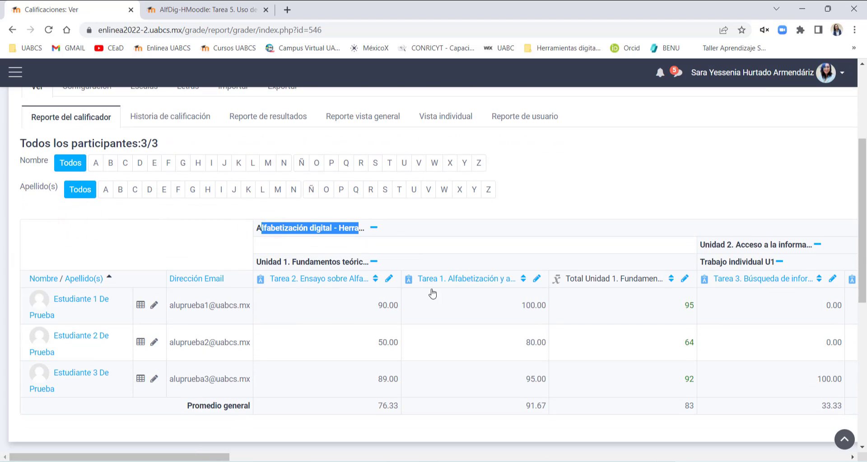
left_click_drag(212, 457, 232, 452)
left_click_drag(177, 266, 284, 262)
left_click_drag(195, 289, 354, 279)
left_click(339, 261)
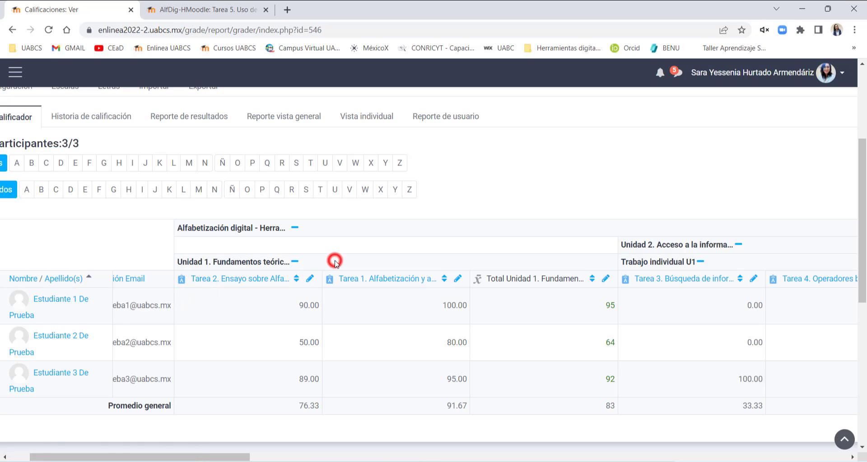
left_click(294, 262)
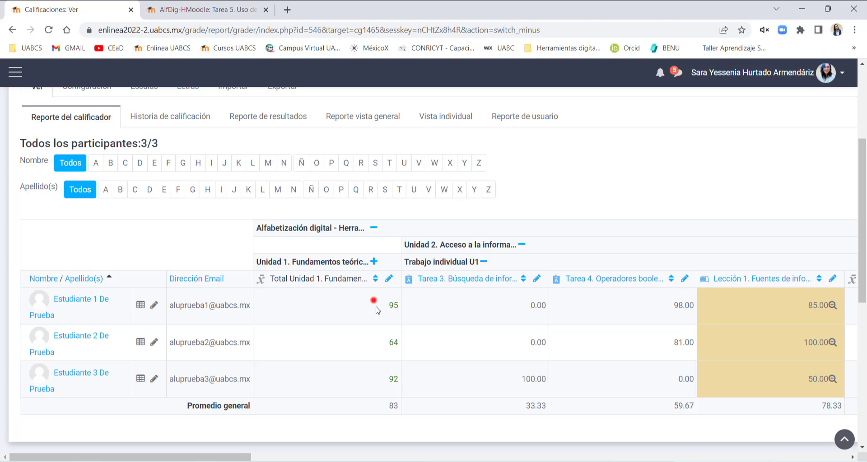
left_click_drag(373, 300, 373, 391)
left_click(379, 376)
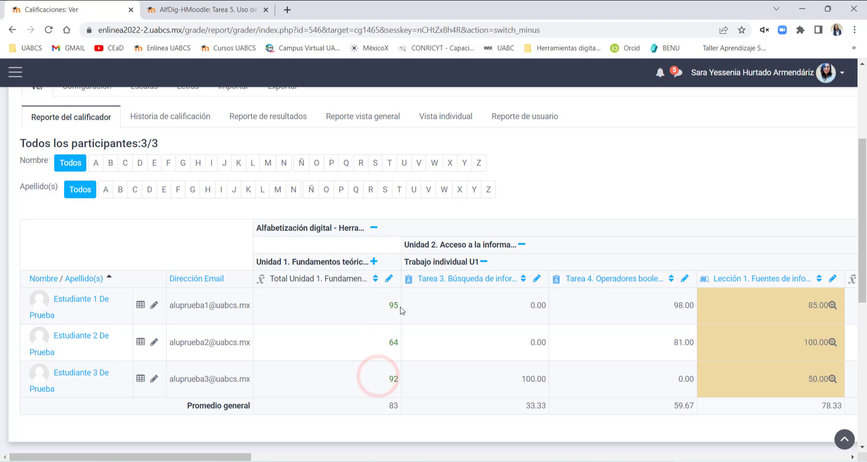
Collapse the Unidad 2 subcategories Trabajo individual U1 and Trabajo colaborativo U2 to their totals.
left_click_drag(235, 456, 297, 456)
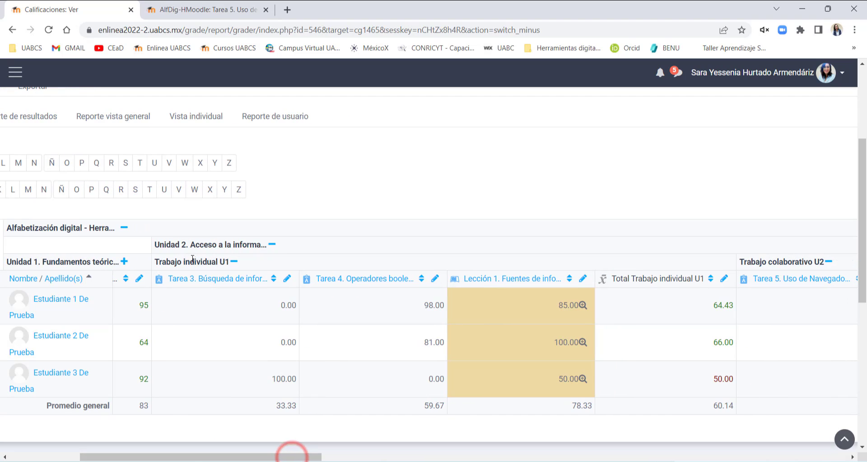
left_click_drag(191, 260, 194, 261)
left_click(775, 261)
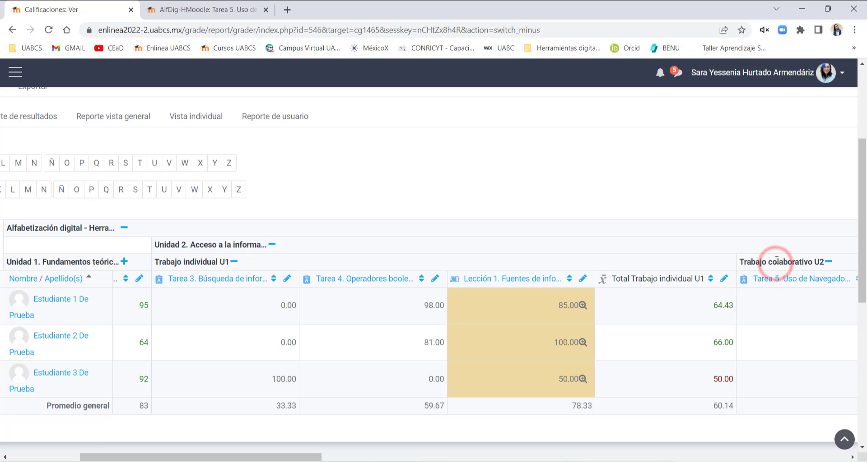
left_click(234, 262)
scroll(495, 318, "down", 3)
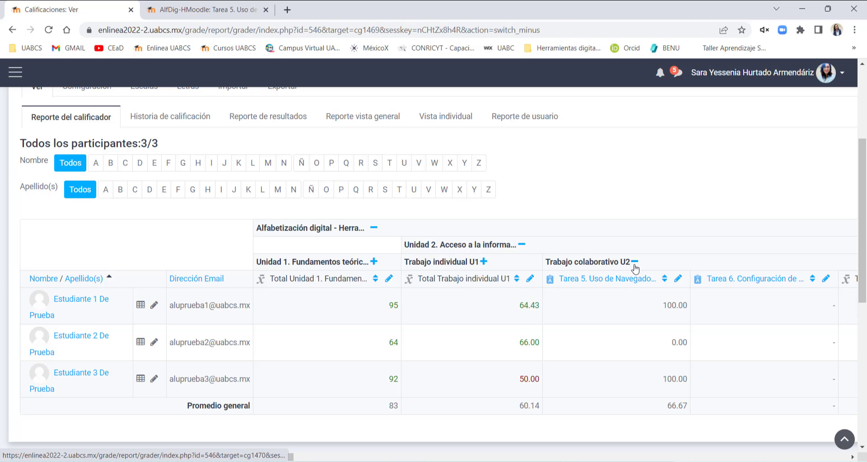
left_click(634, 263)
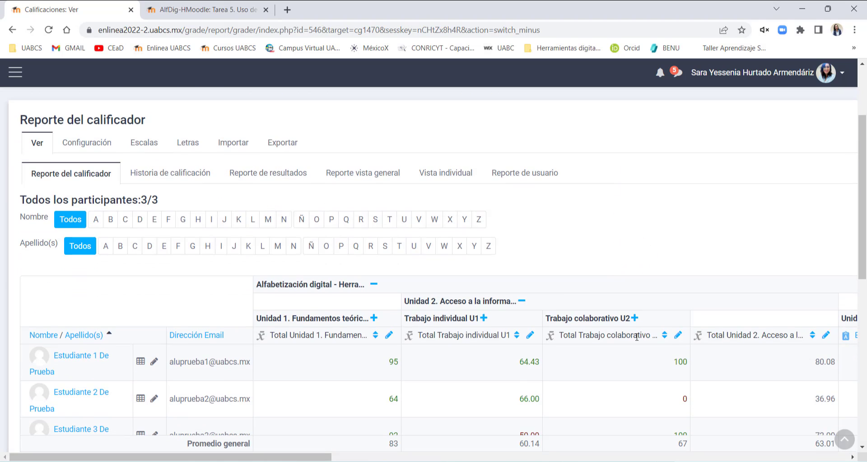
Collapse Unidad 2, Unidad 3 and Unidad 4 to their category totals only.
scroll(636, 337, "down", 2)
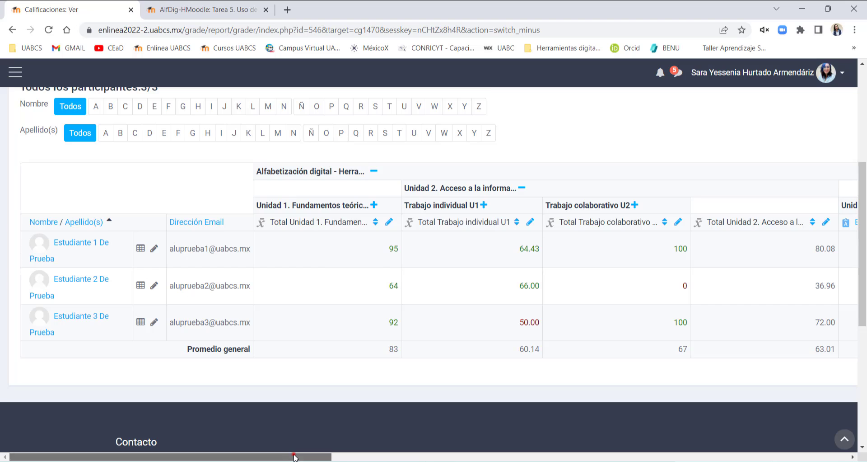
left_click_drag(293, 456, 352, 457)
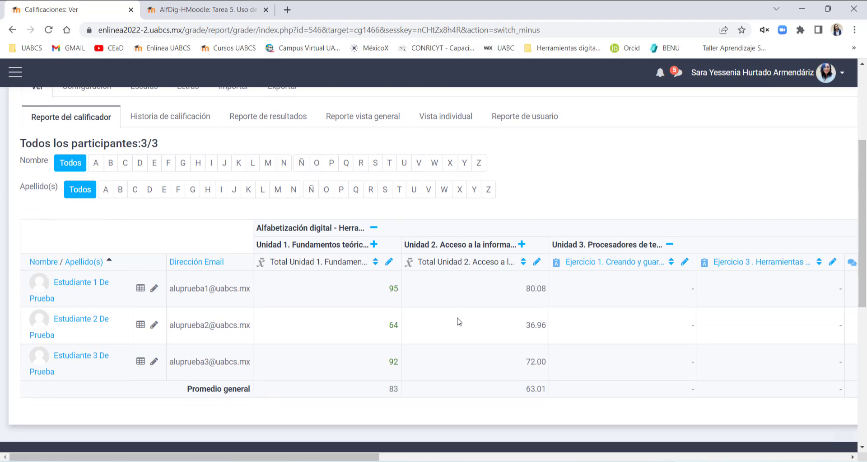
left_click(671, 245)
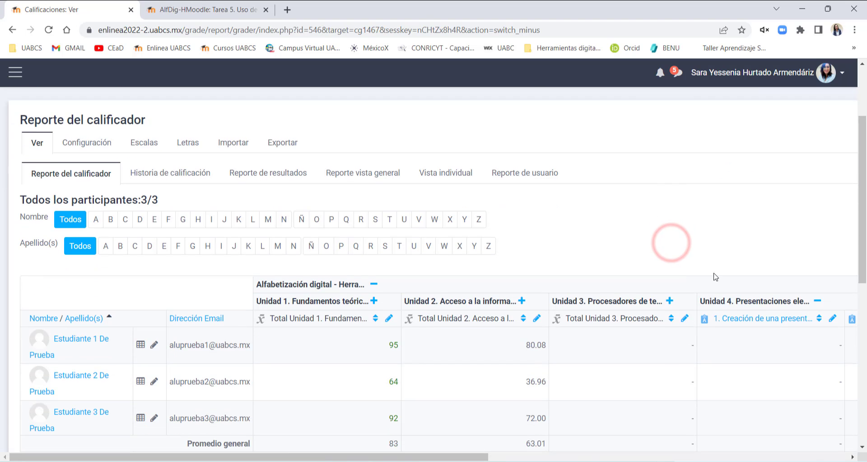
left_click(816, 301)
scroll(796, 314, "down", 2)
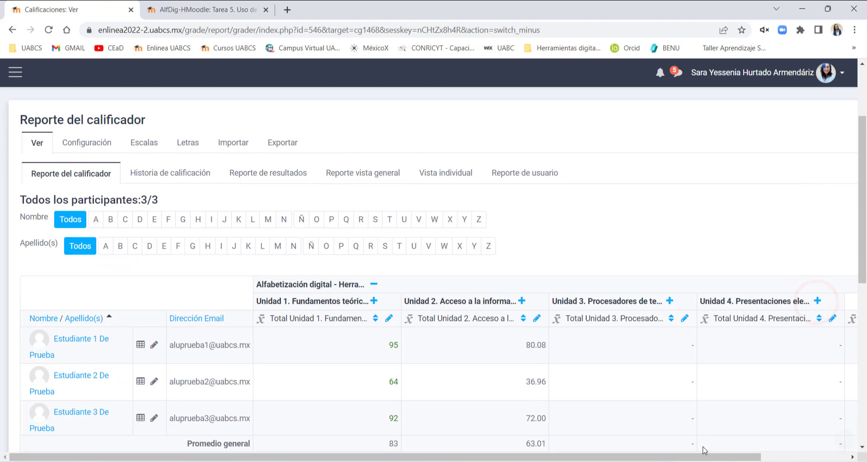
Review the four unit totals and the Total del curso column for the test students.
left_click_drag(691, 458, 764, 457)
scroll(700, 367, "down", 1)
scroll(702, 371, "down", 1)
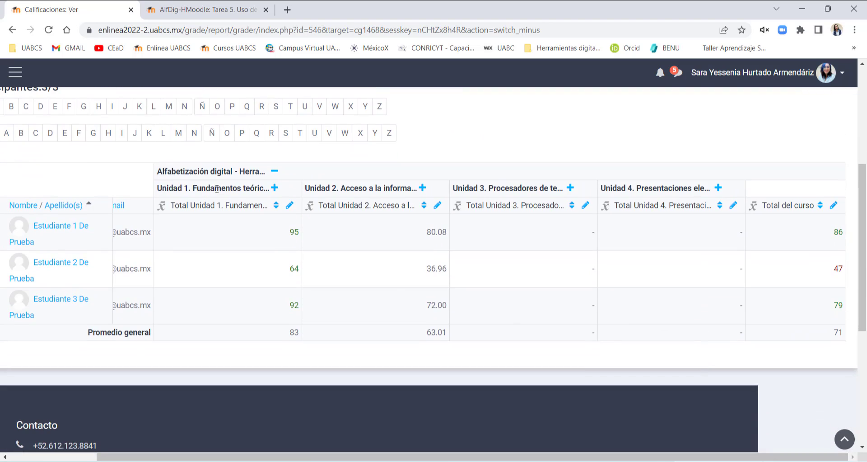
left_click_drag(215, 186, 711, 197)
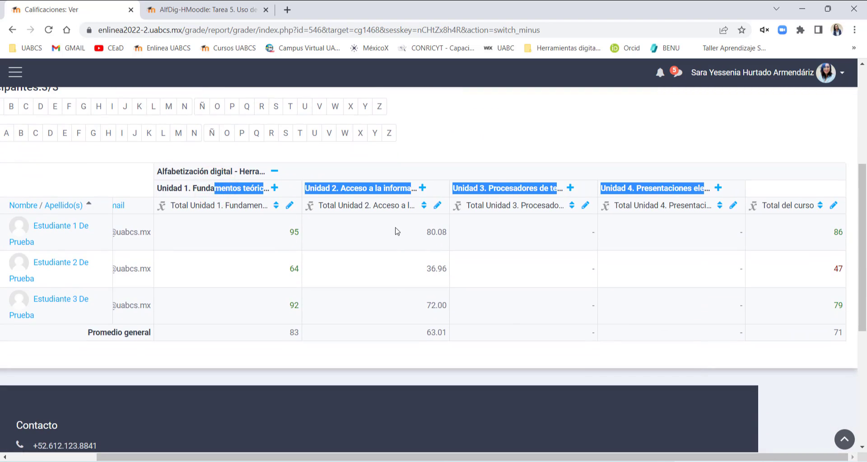
left_click_drag(398, 230, 497, 303)
left_click(497, 299)
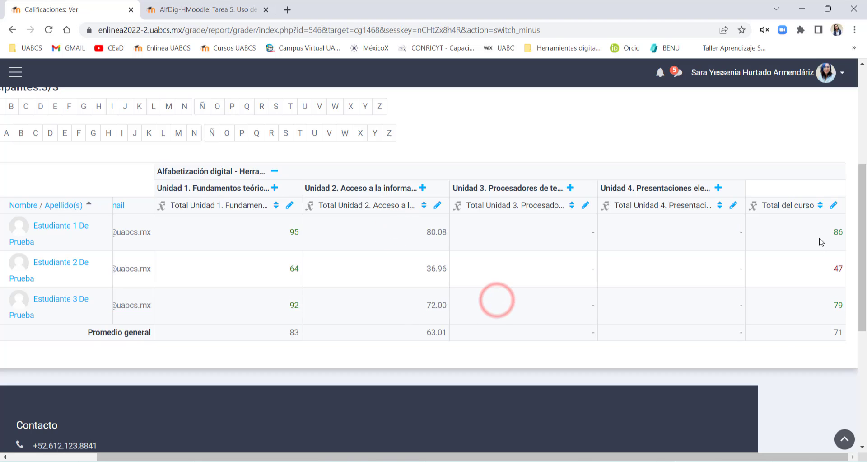
left_click_drag(828, 231, 831, 230)
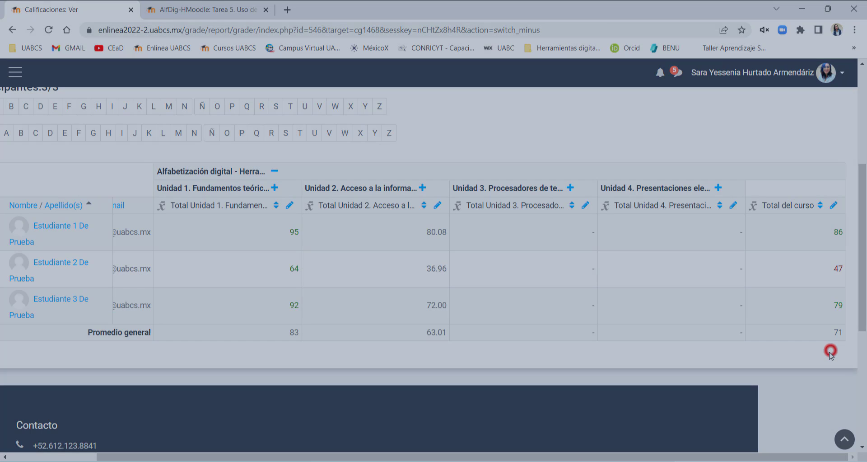